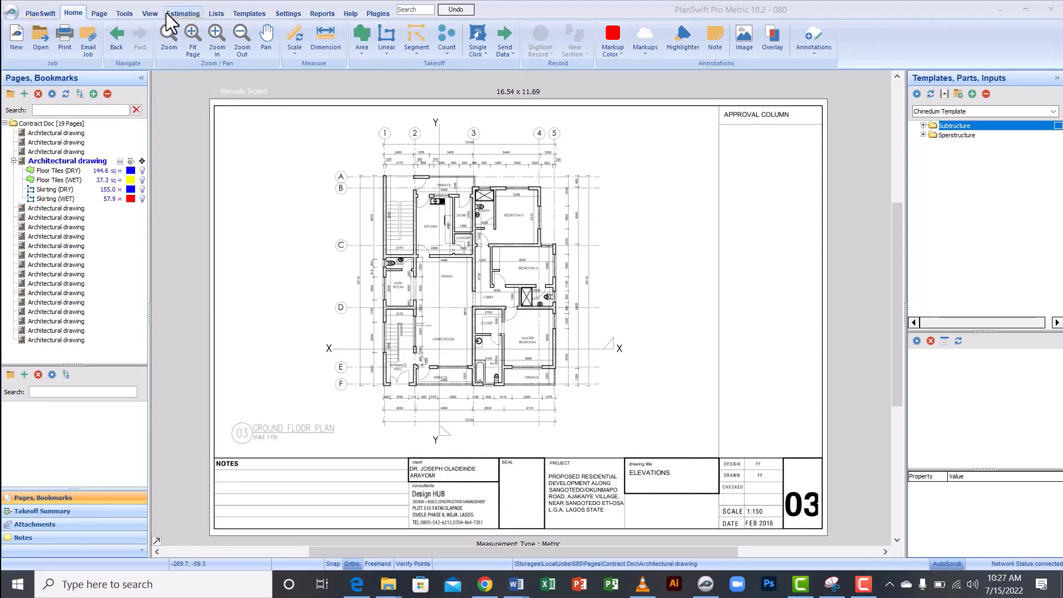
Review the existing template tabs, including Metric Parts Samples and the items in the custom template's substructure folder.
left_click(251, 12)
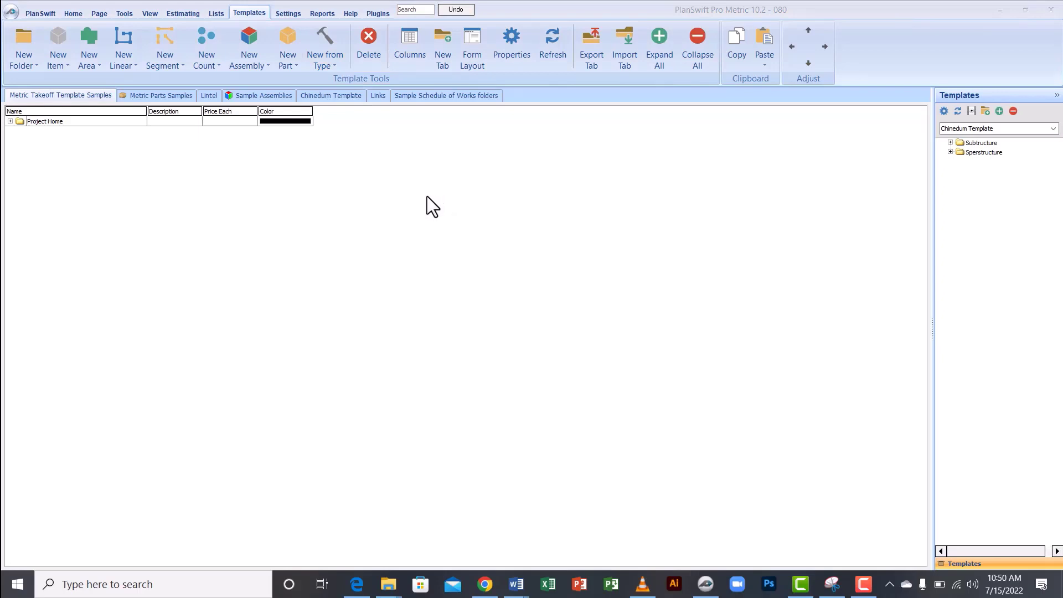
left_click(147, 98)
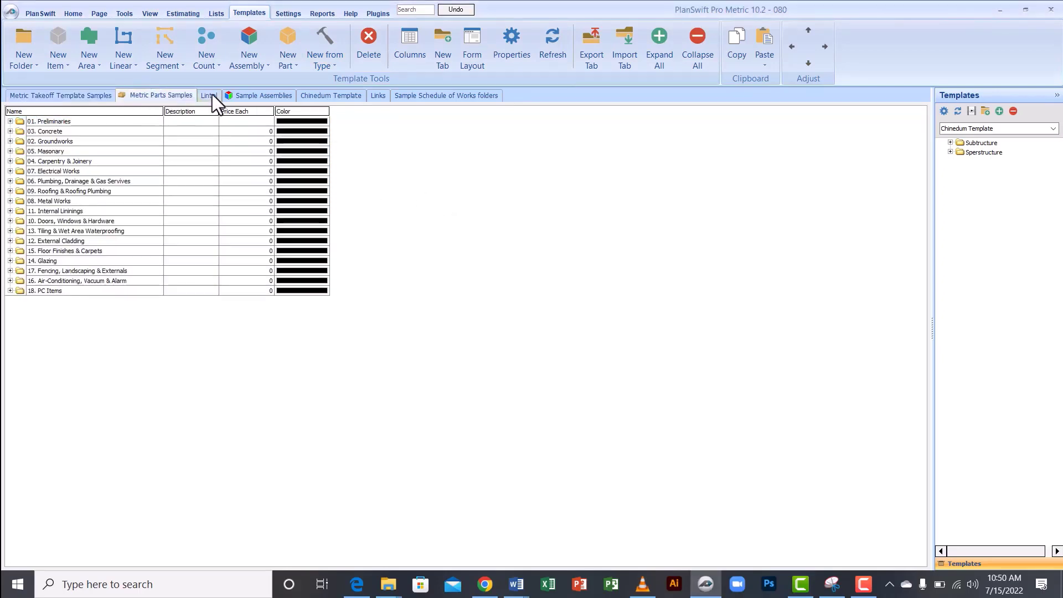
left_click(247, 95)
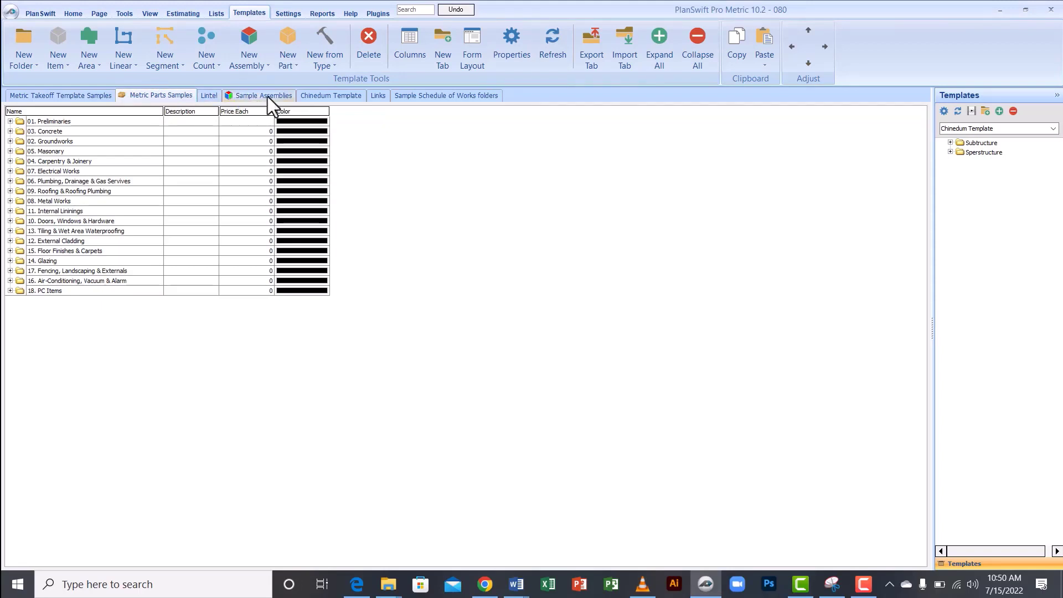
left_click(345, 96)
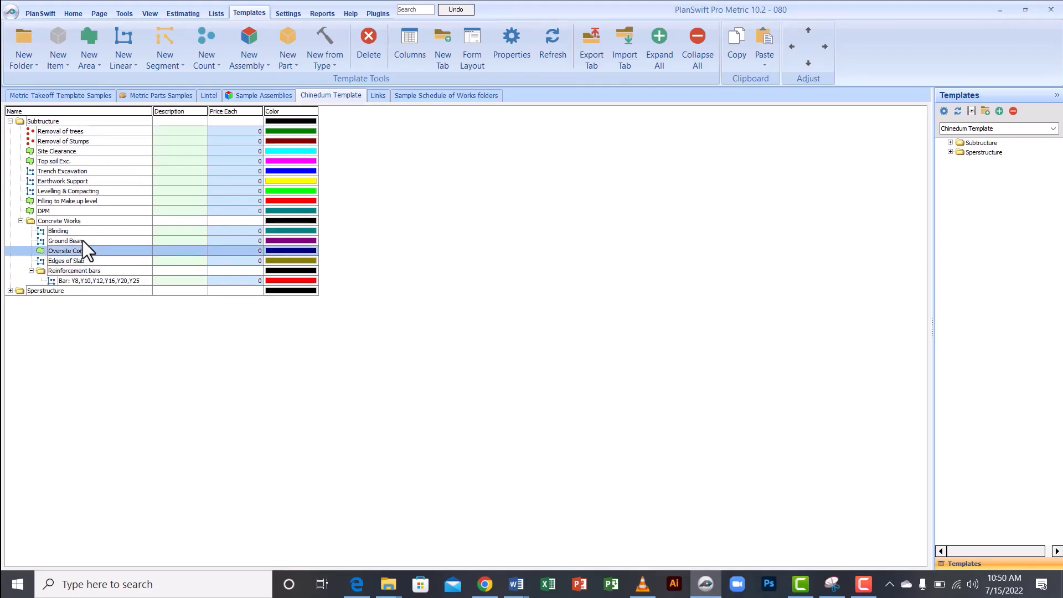
left_click(67, 159)
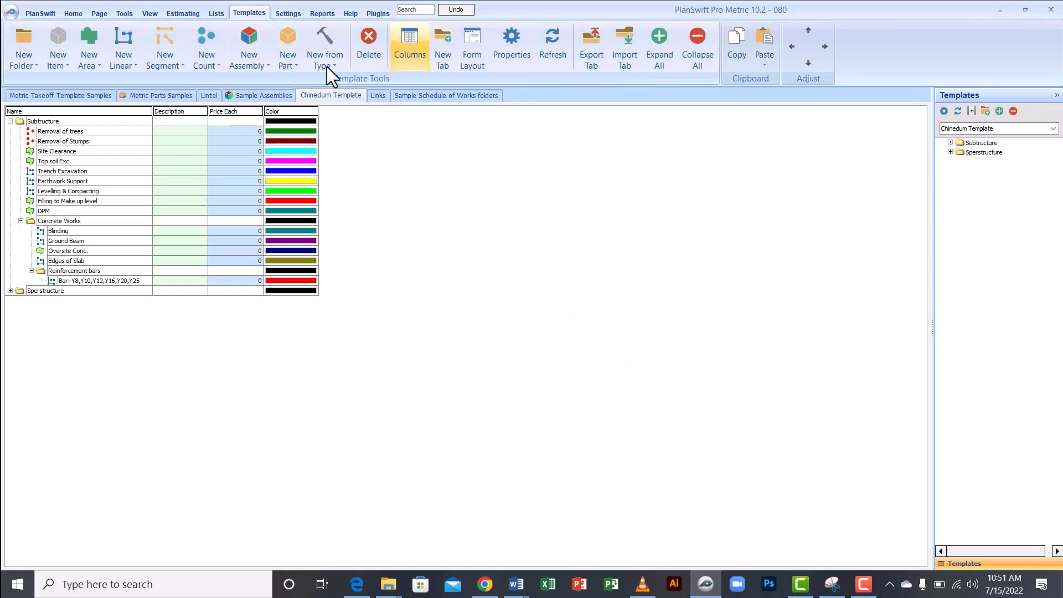
Create a local template tab named TEST ABC with a Substructure folder, and widen its Name column to fit.
left_click(440, 47)
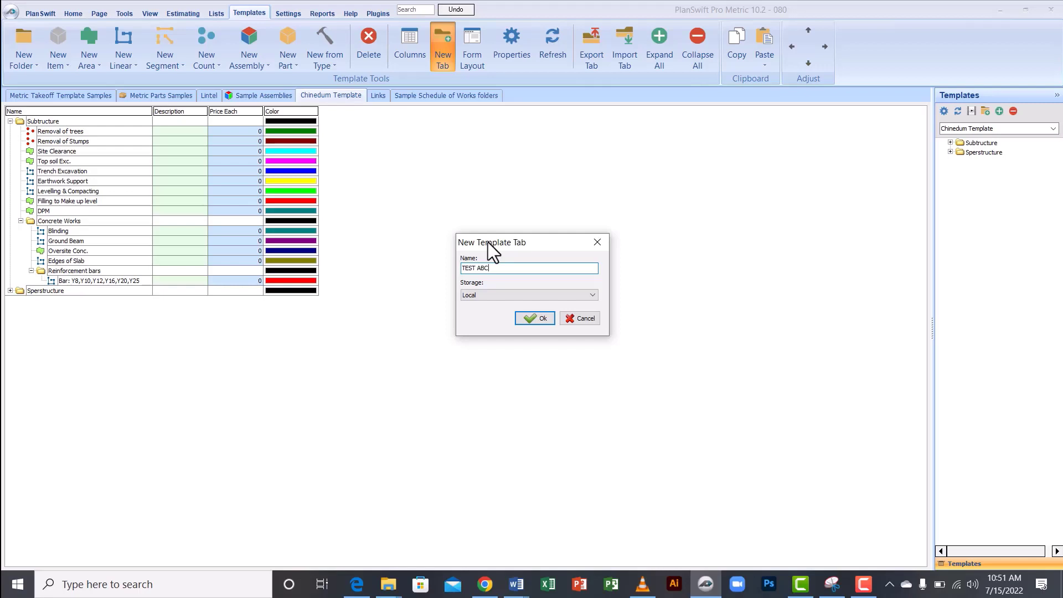
left_click(532, 319)
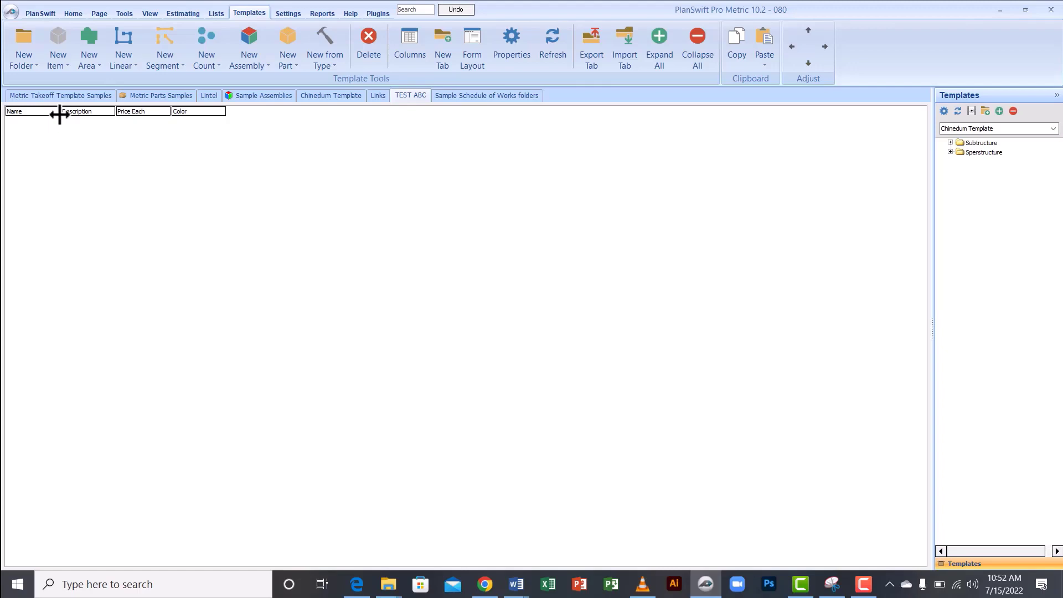
left_click(21, 38)
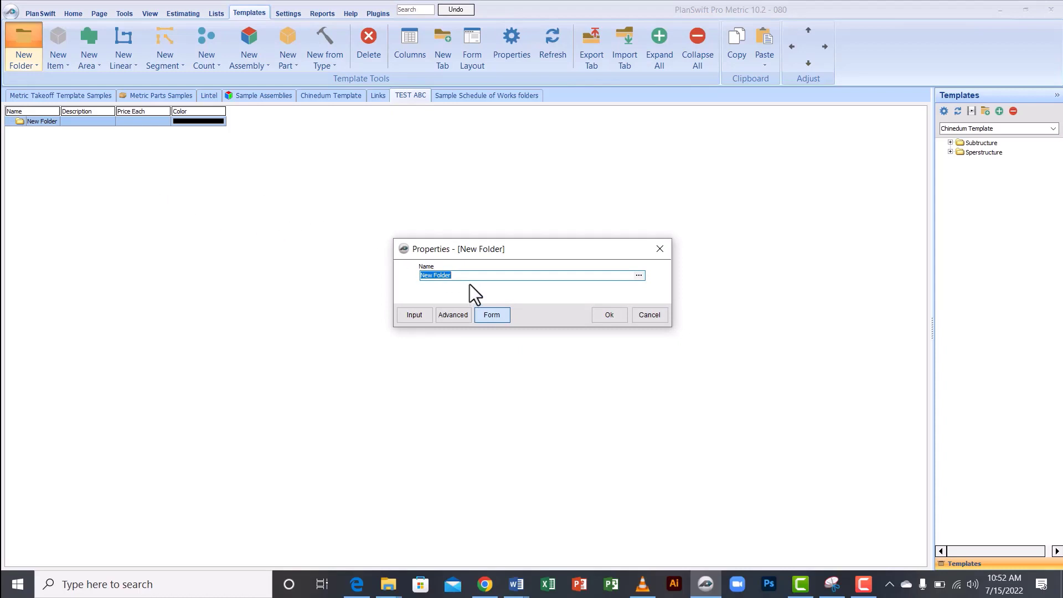
type("Substructure")
left_click(601, 314)
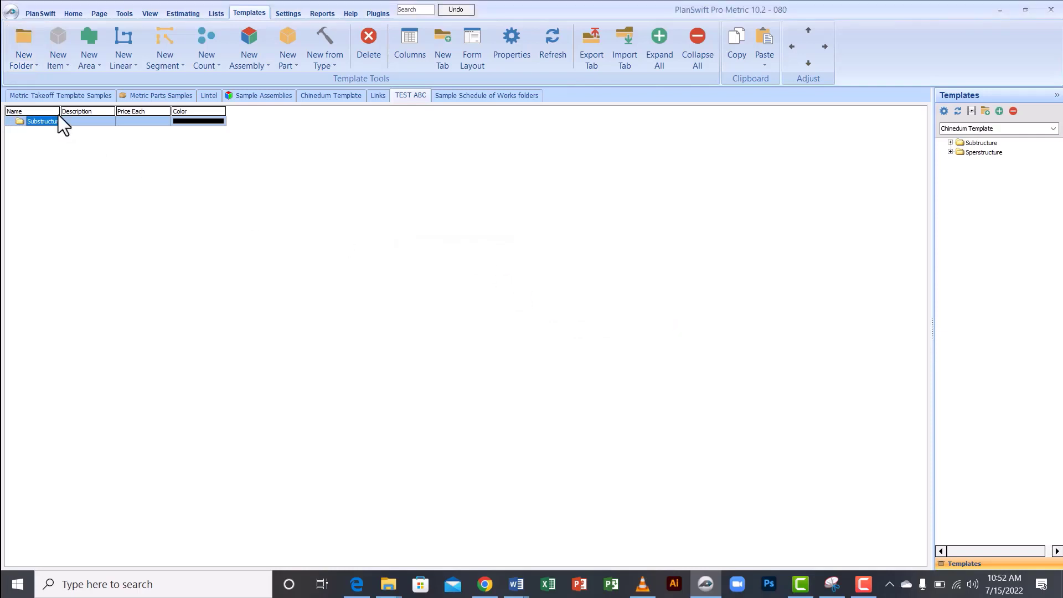
left_click_drag(59, 111, 106, 112)
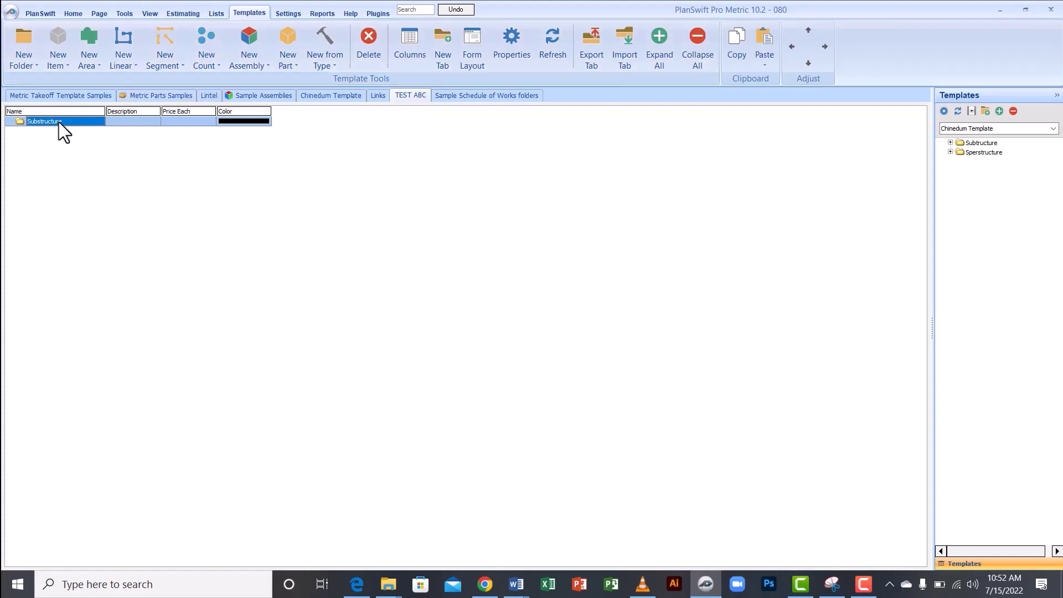
Add a count item named "Removal of trees" as a sub-item of the Substructure folder.
left_click(207, 58)
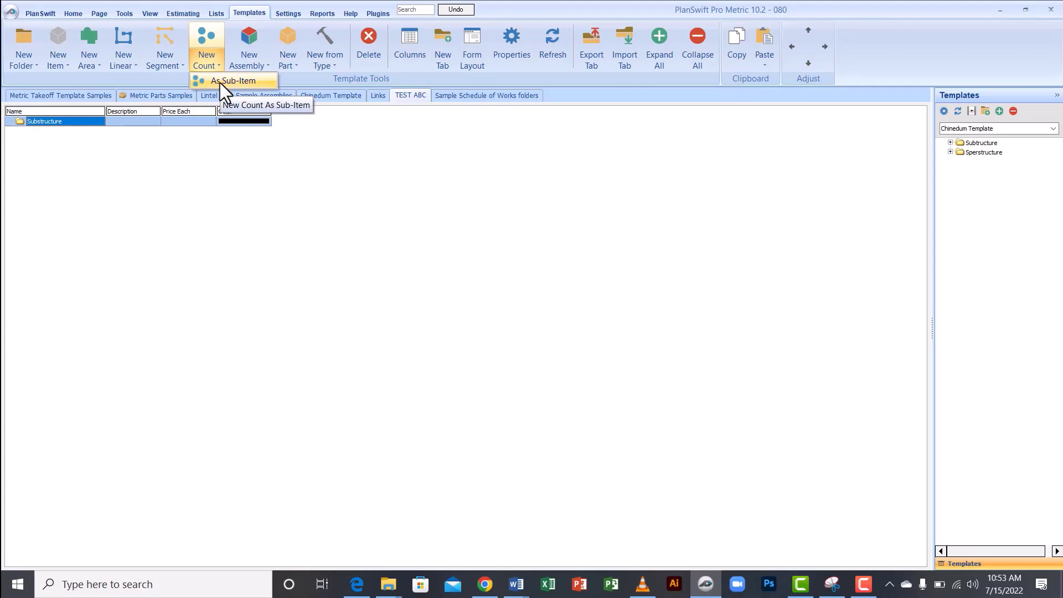
left_click(219, 81)
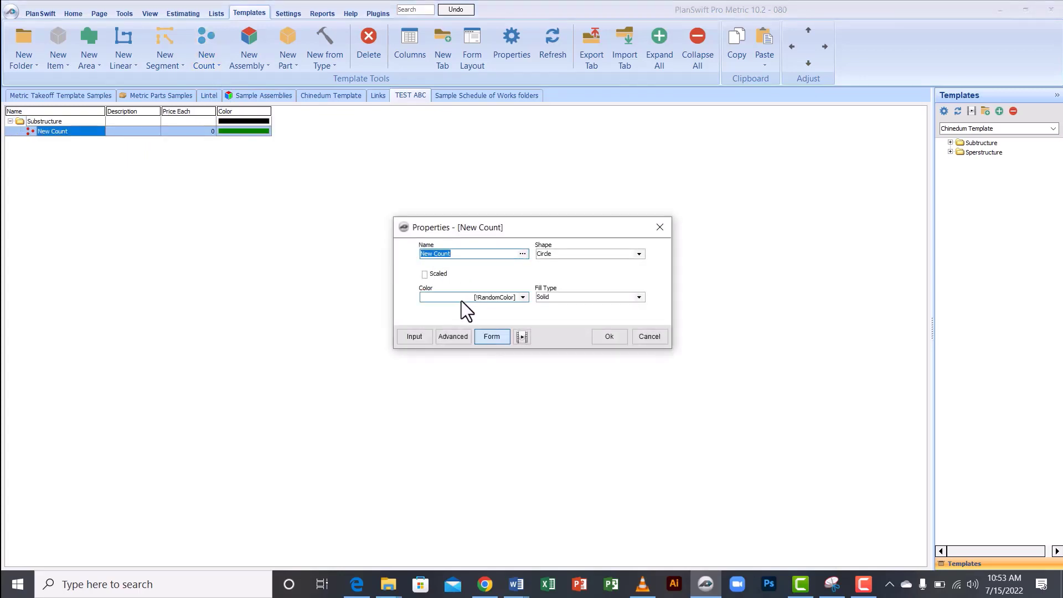
type("Removal of trees")
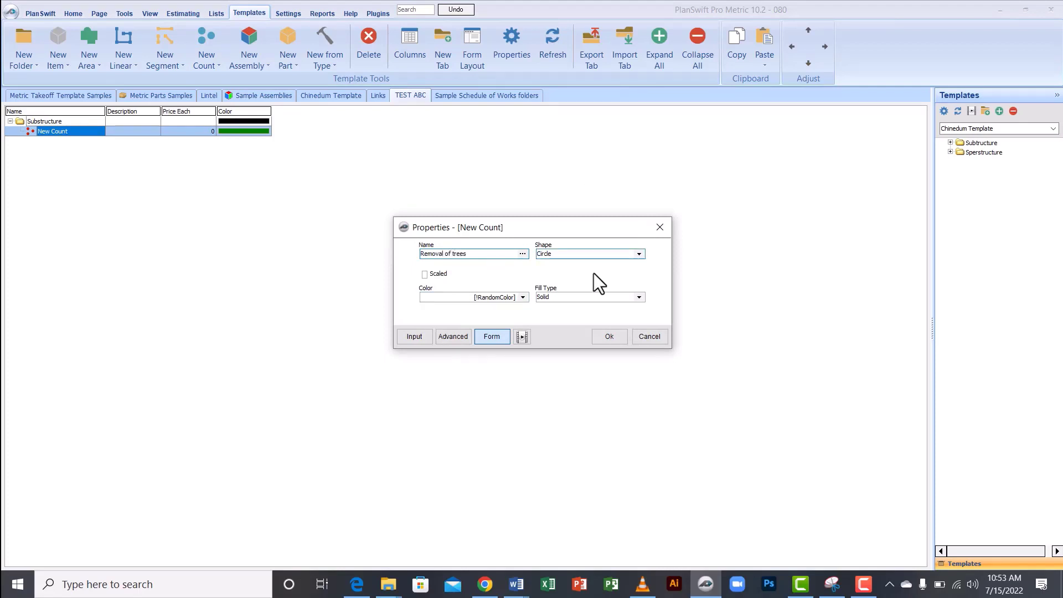
left_click(609, 336)
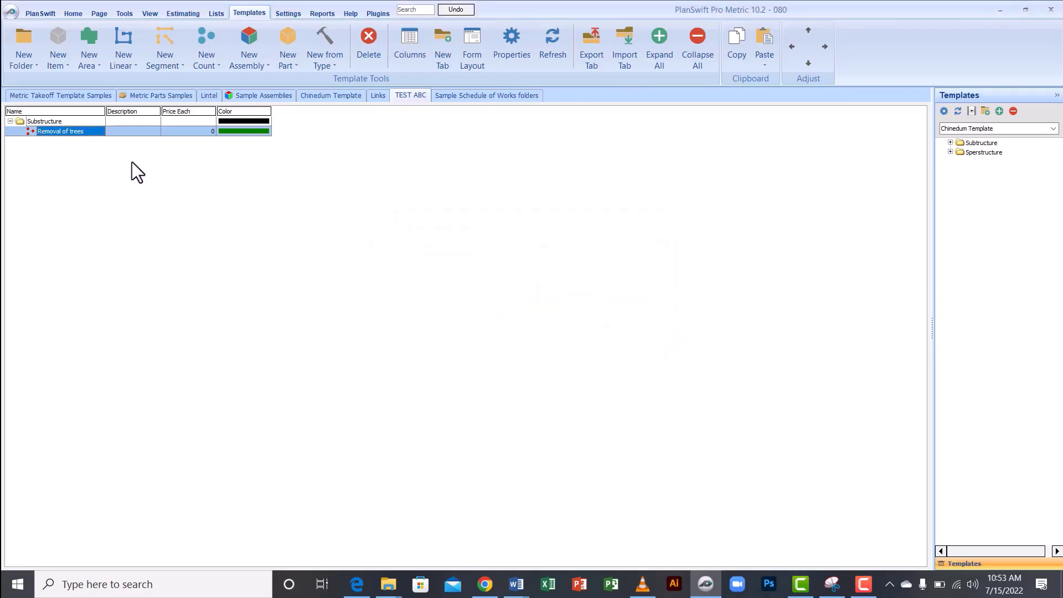
Add a second count item named "Removal of stumps" as a sub-item of the Substructure folder.
left_click(45, 121)
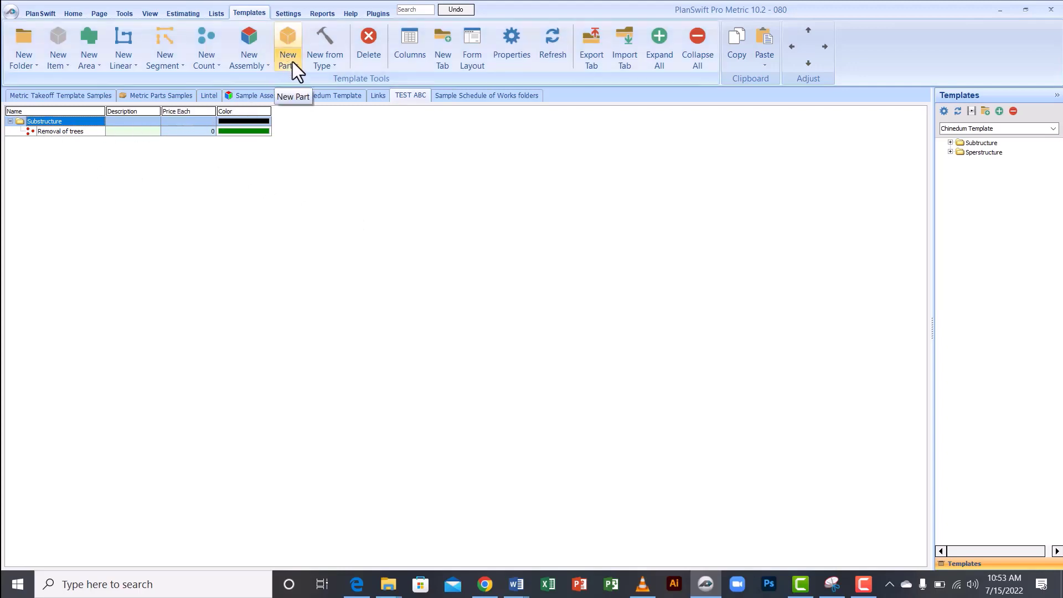
left_click(210, 64)
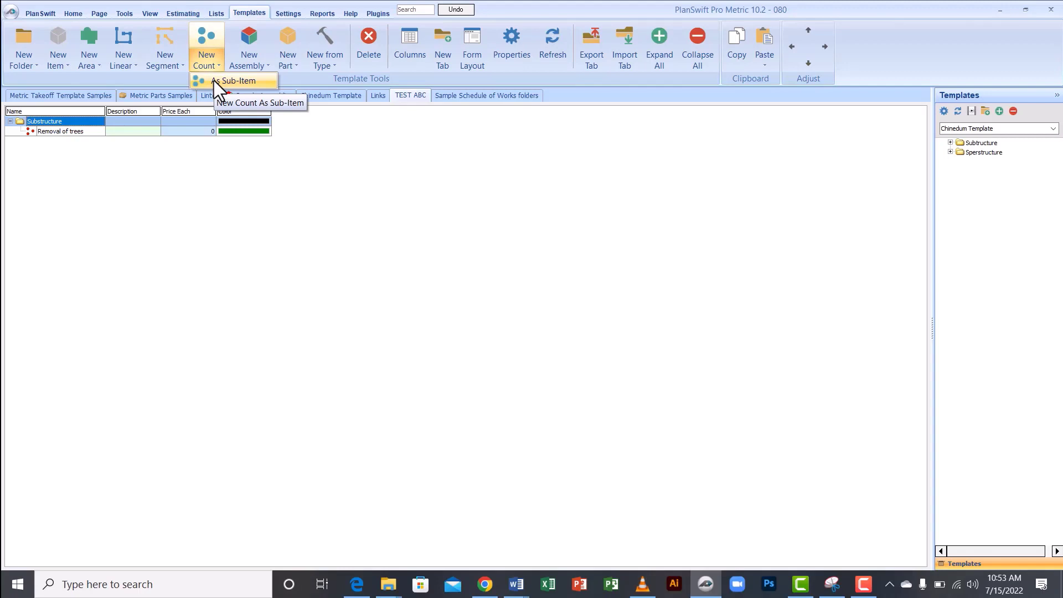
left_click(214, 81)
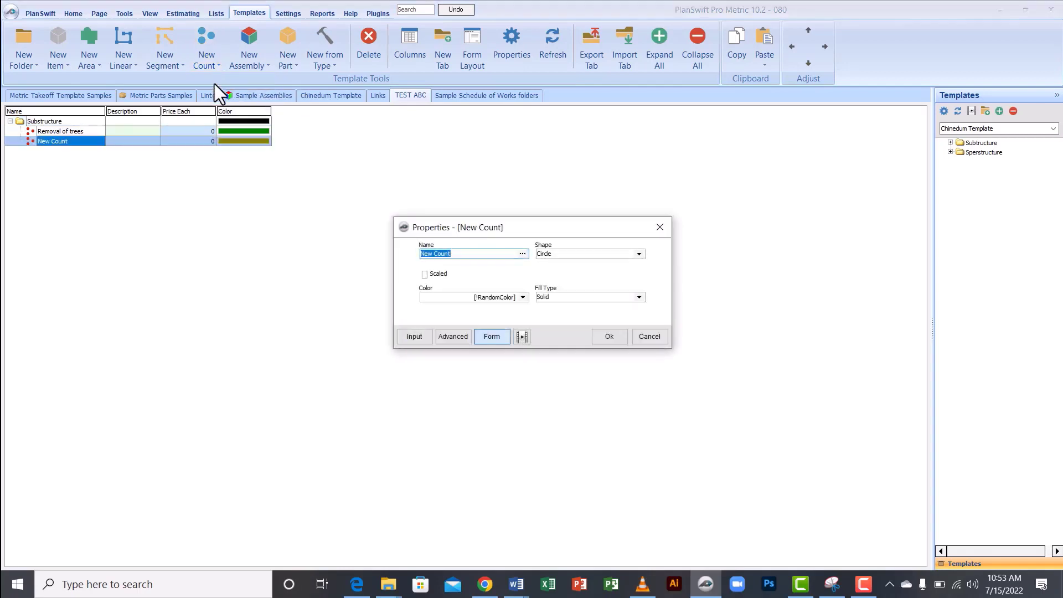
type("Removal of")
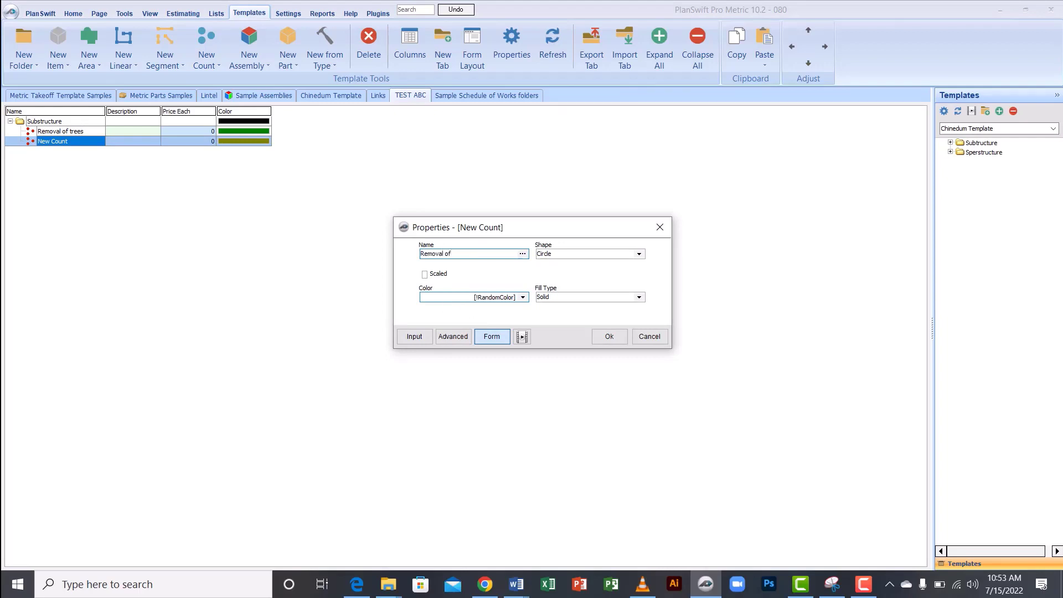
type(" stumps")
left_click(603, 338)
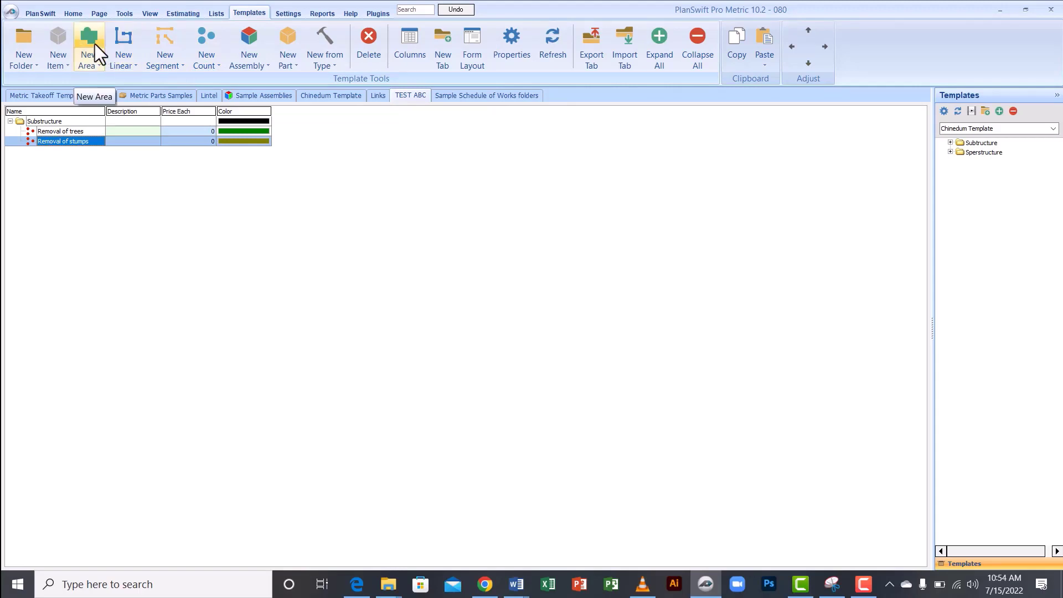
Add an area item named "Site clearance" as a sub-item of the Substructure folder.
left_click(88, 60)
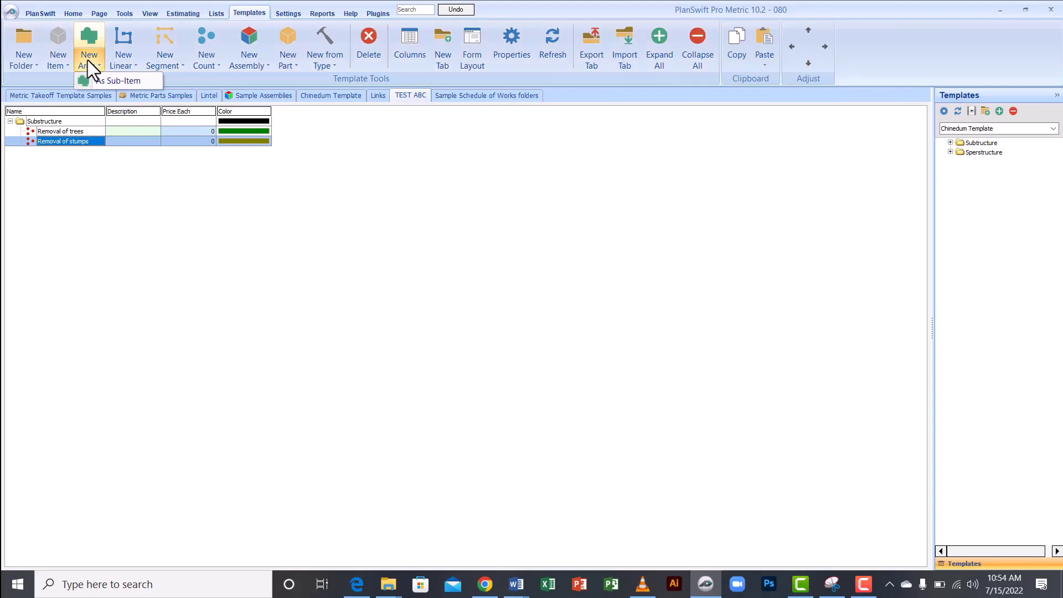
left_click(54, 119)
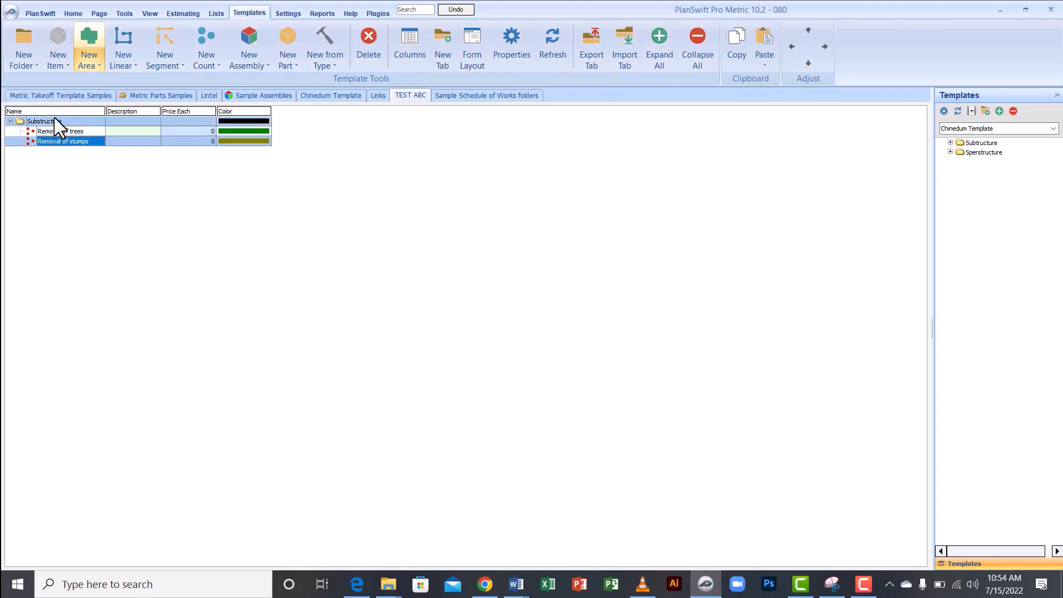
left_click(87, 58)
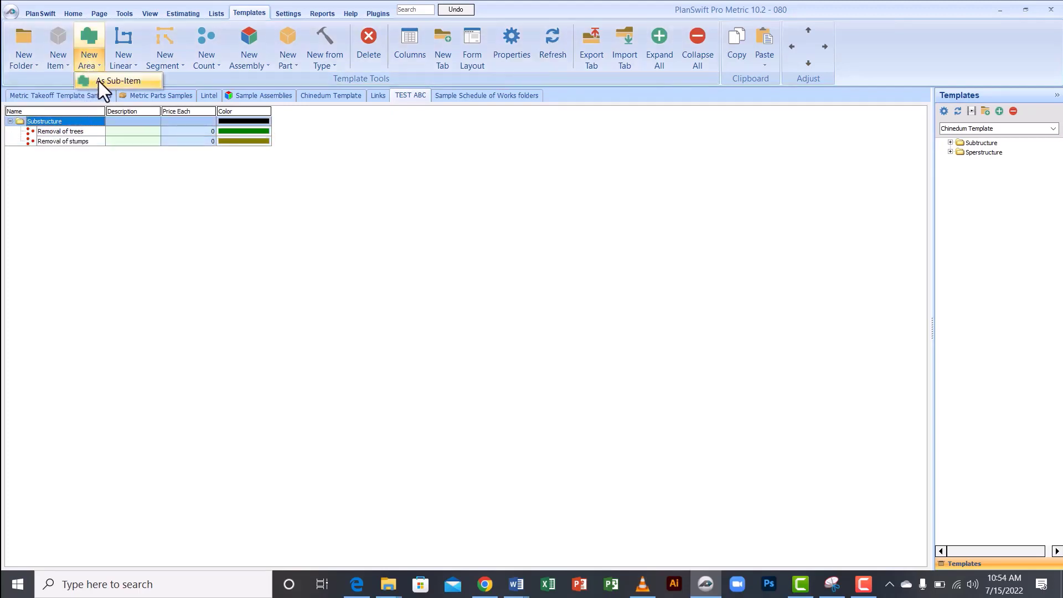
left_click(99, 81)
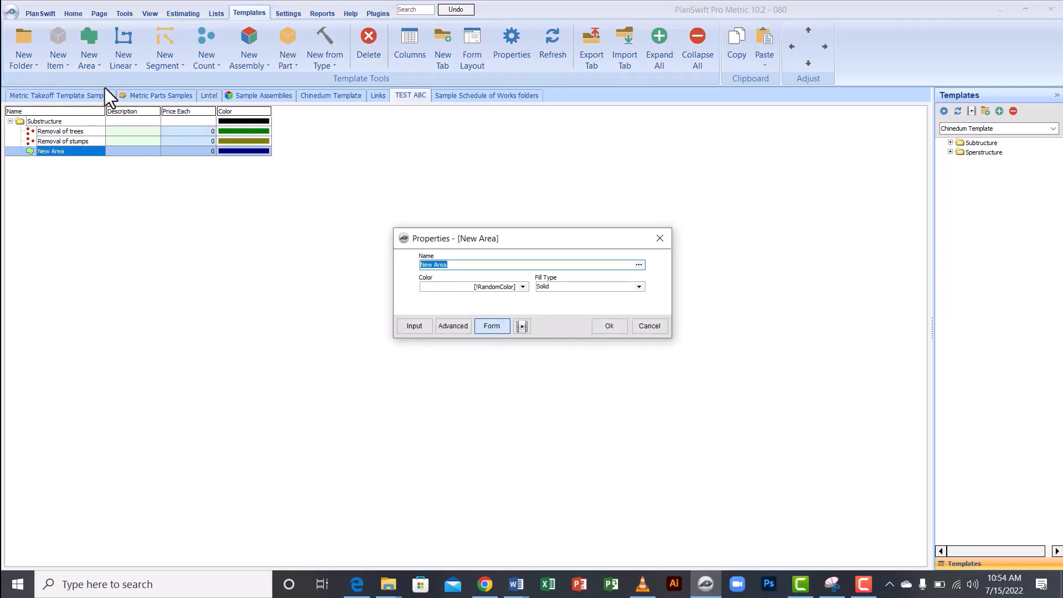
type("Site clearance")
left_click(607, 326)
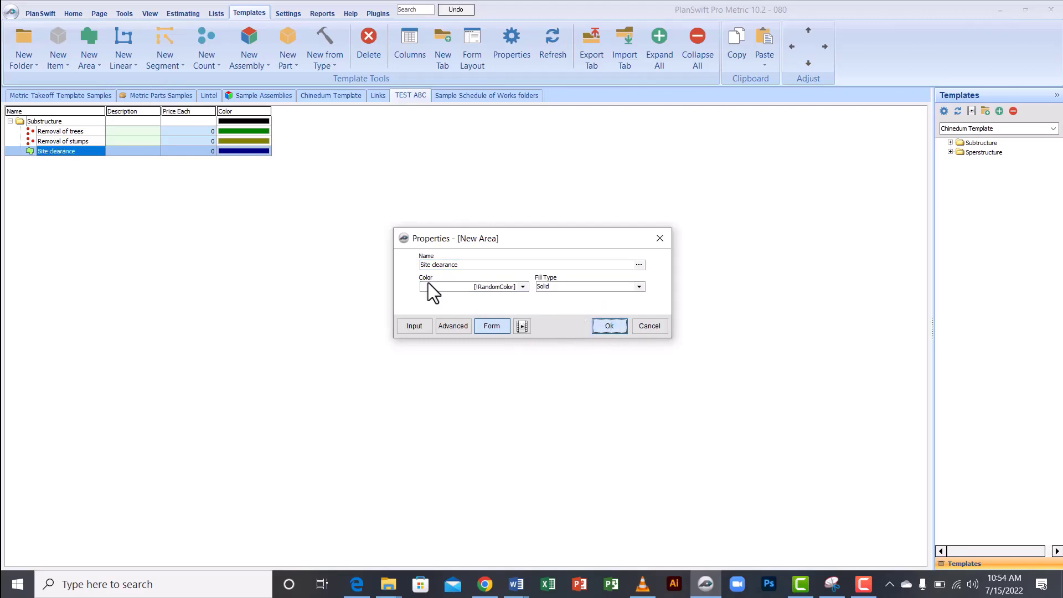
left_click(61, 149)
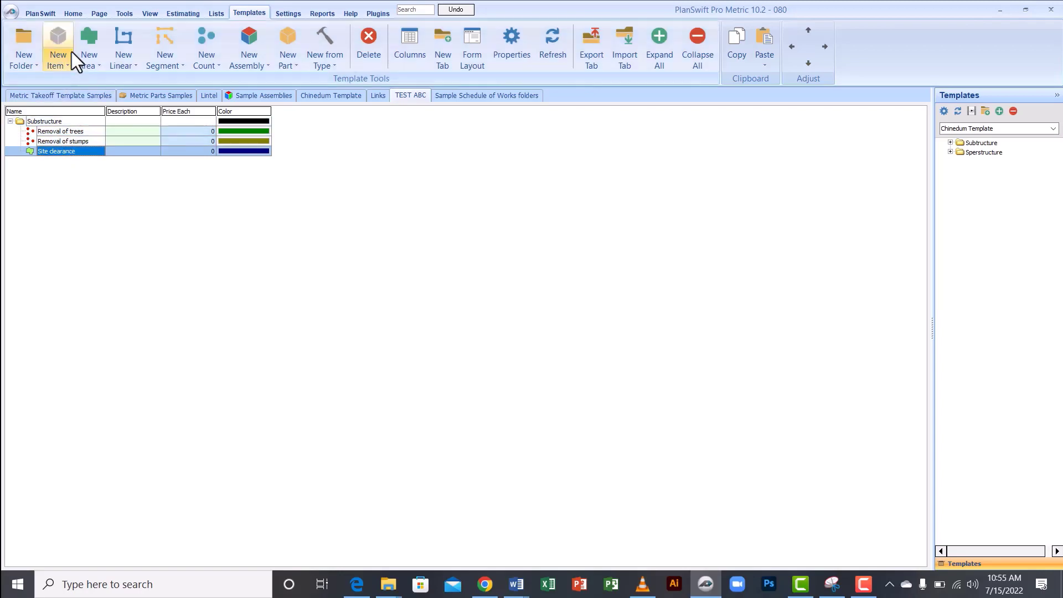
Add another area item named "Top soil excavation" as a sub-item of the Substructure folder.
left_click(57, 121)
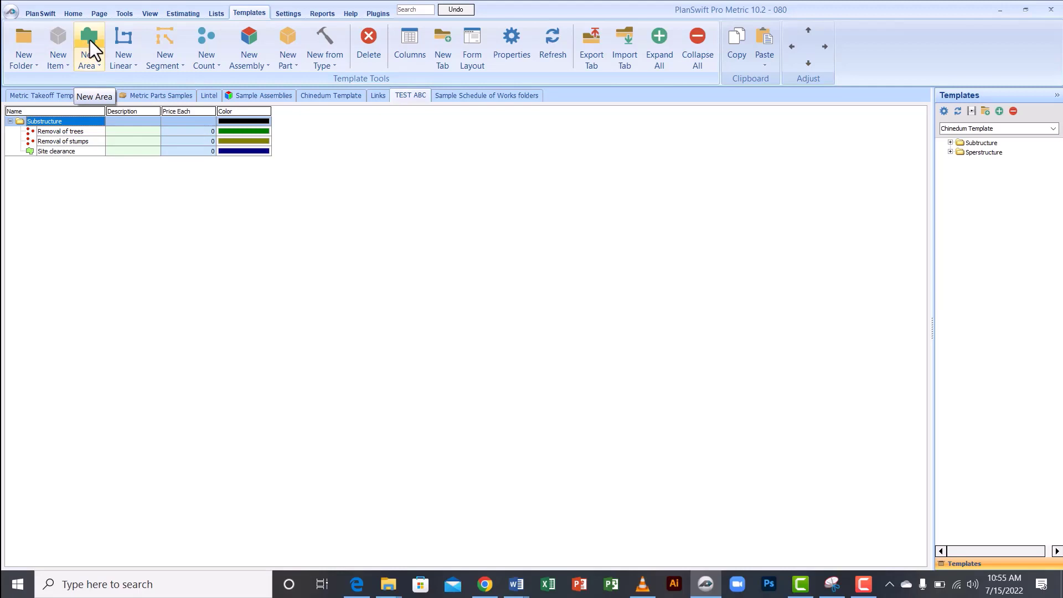
left_click(90, 64)
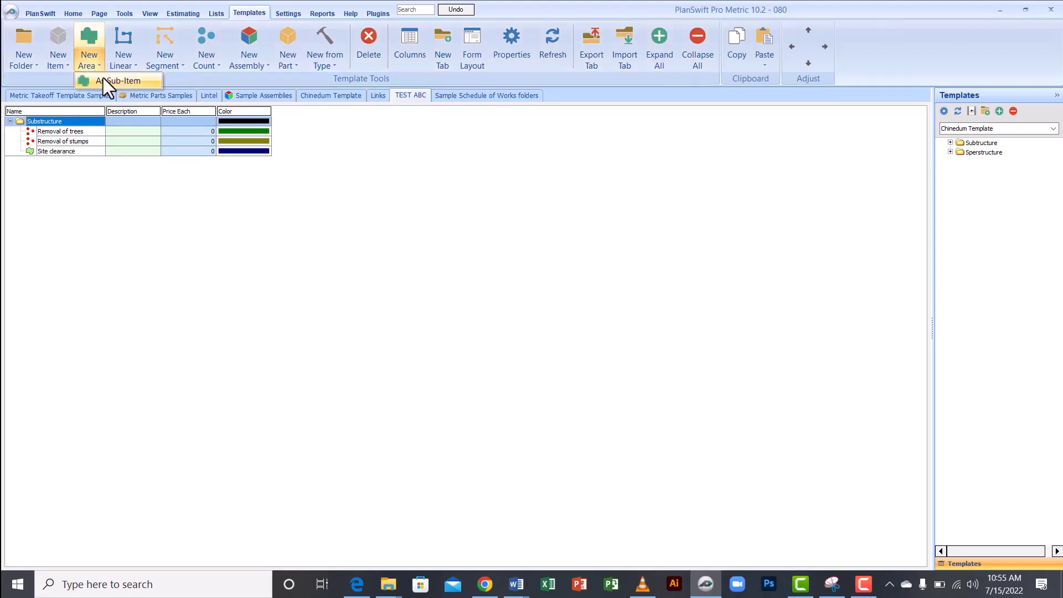
left_click(104, 79)
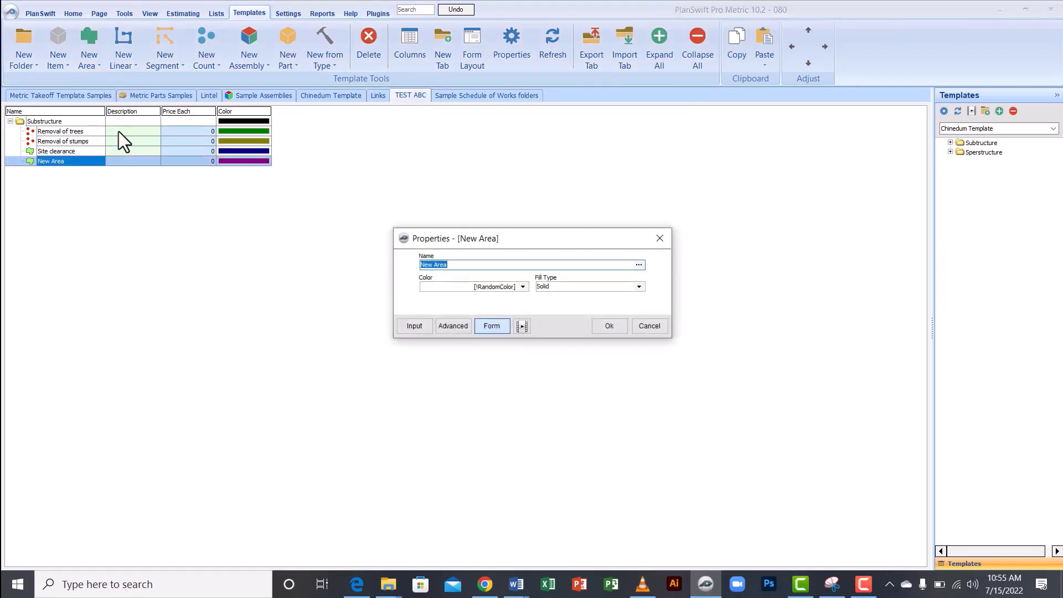
type("Top soil excat")
type("ation")
left_click(606, 328)
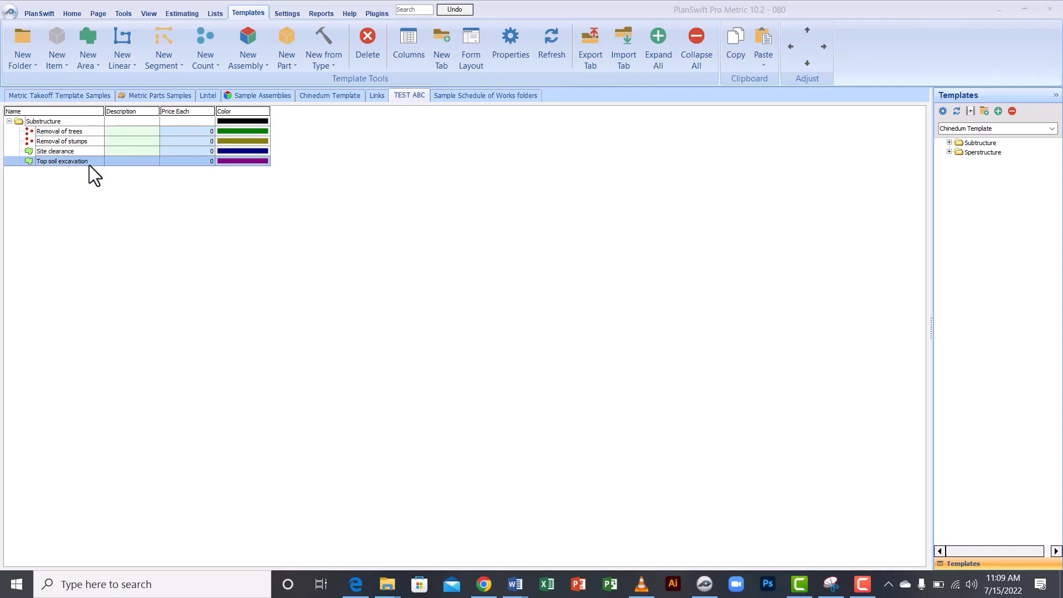
Create a linear item named "Trench Excavation" as a sub-item of the Substructure folder.
left_click(52, 121)
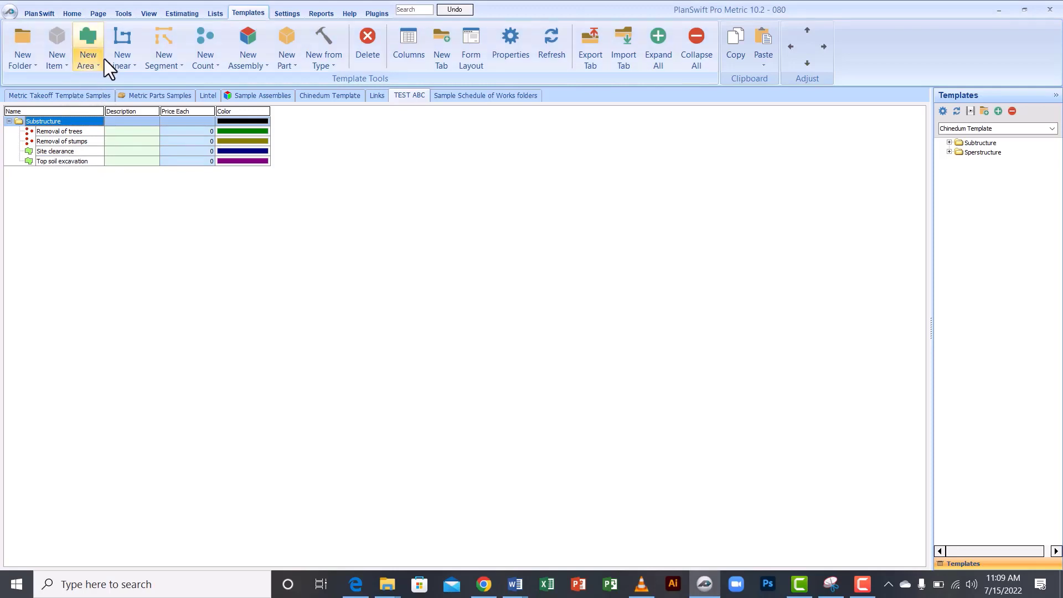
left_click(125, 61)
left_click(138, 83)
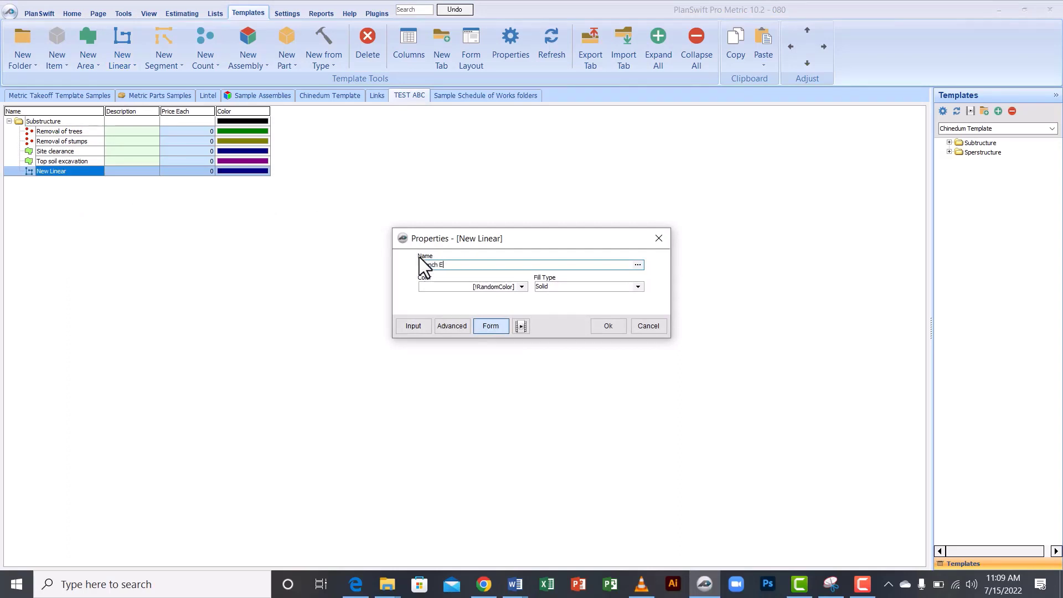
type("cavation")
Set the Trench Excavation item's Qty formula to [Takeoff] * [Width] * [Depth] in its advanced properties.
left_click(456, 327)
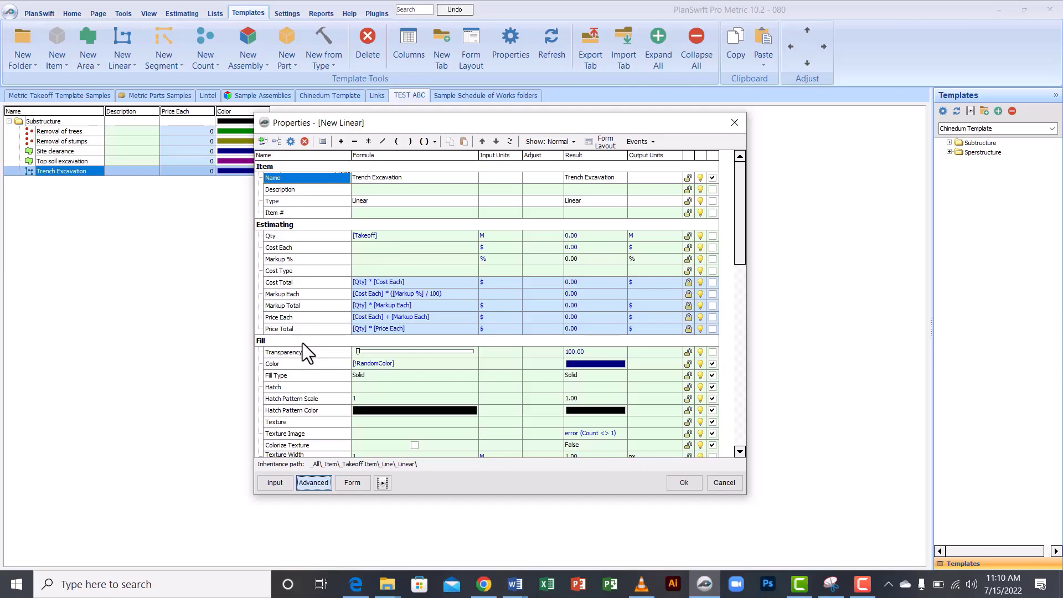
left_click(383, 236)
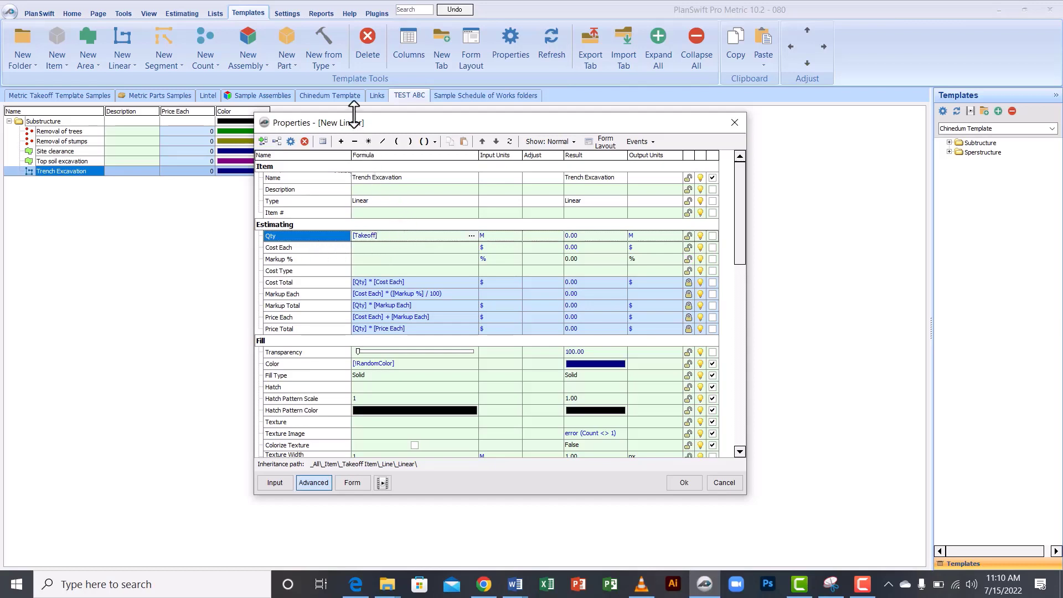
left_click(369, 141)
double_click(291, 341)
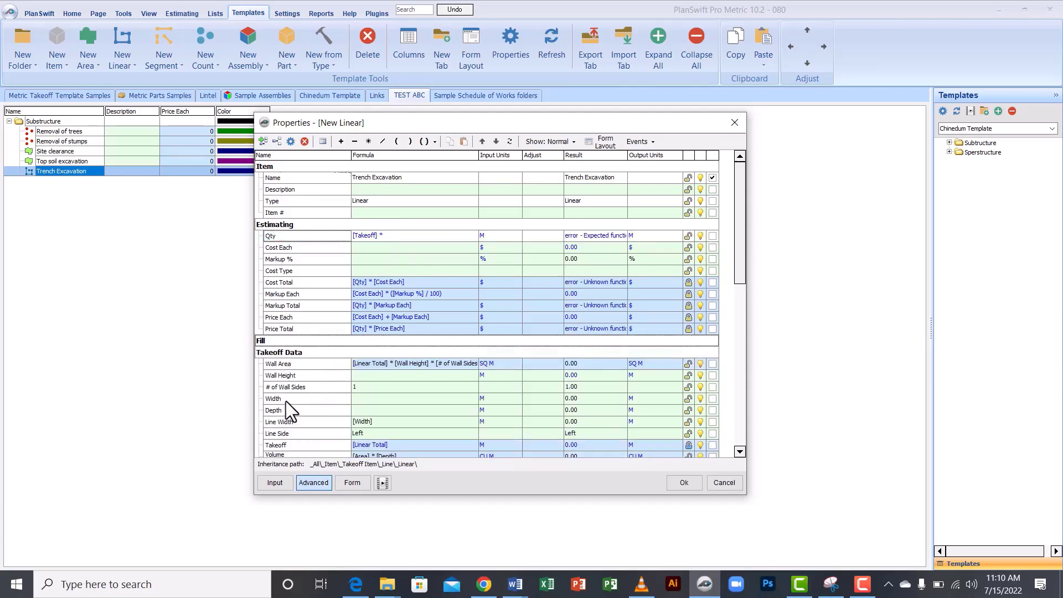
left_click(291, 400)
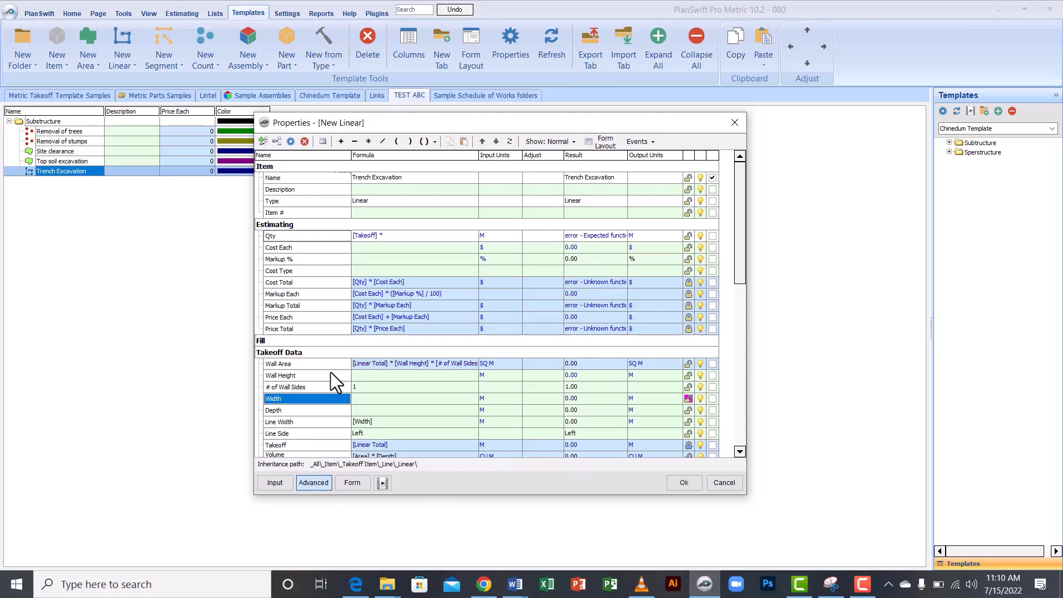
left_click(401, 236)
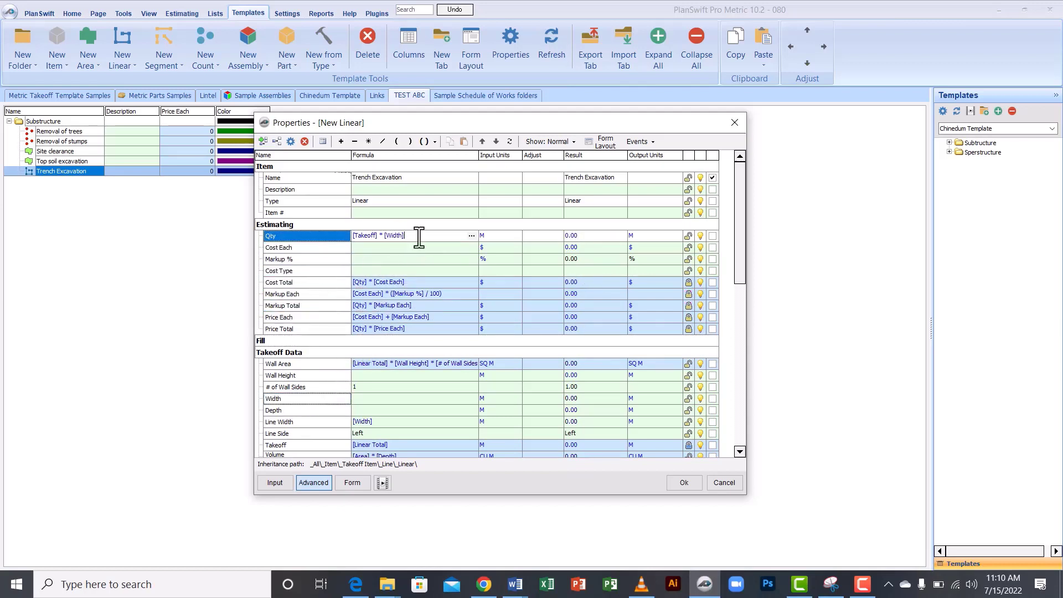
left_click(368, 140)
left_click(297, 413)
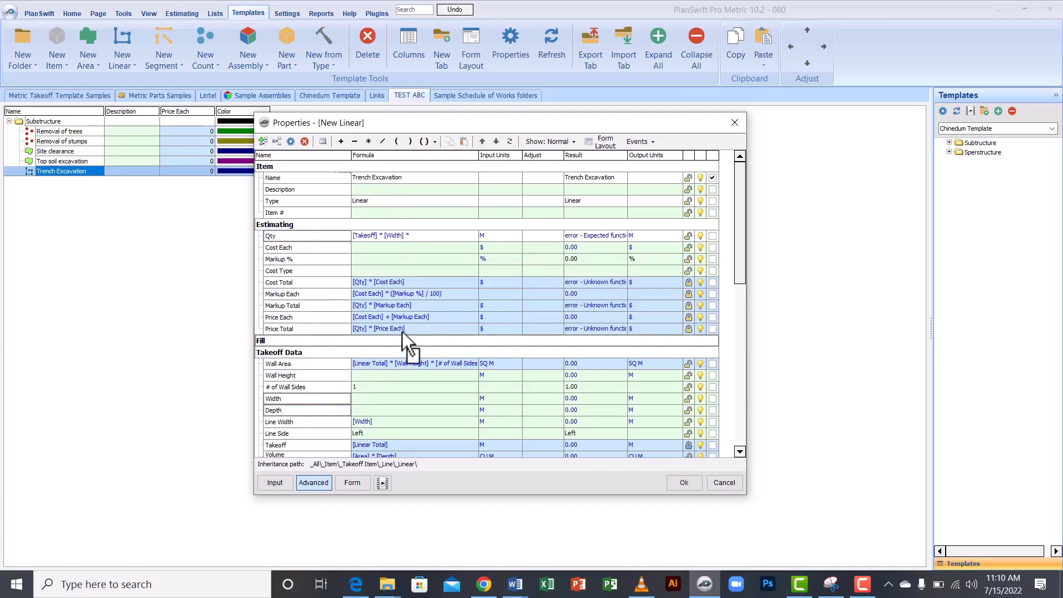
left_click_drag(428, 236, 427, 235)
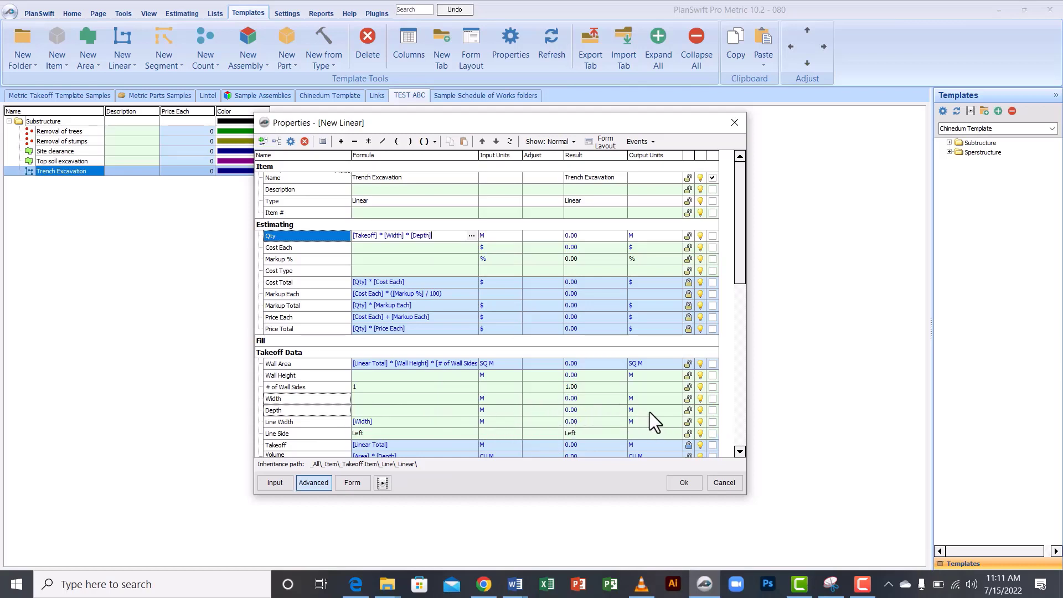
Include Depth and Width as form inputs of Trench Excavation, and set its Qty input units to CM.
left_click(713, 410)
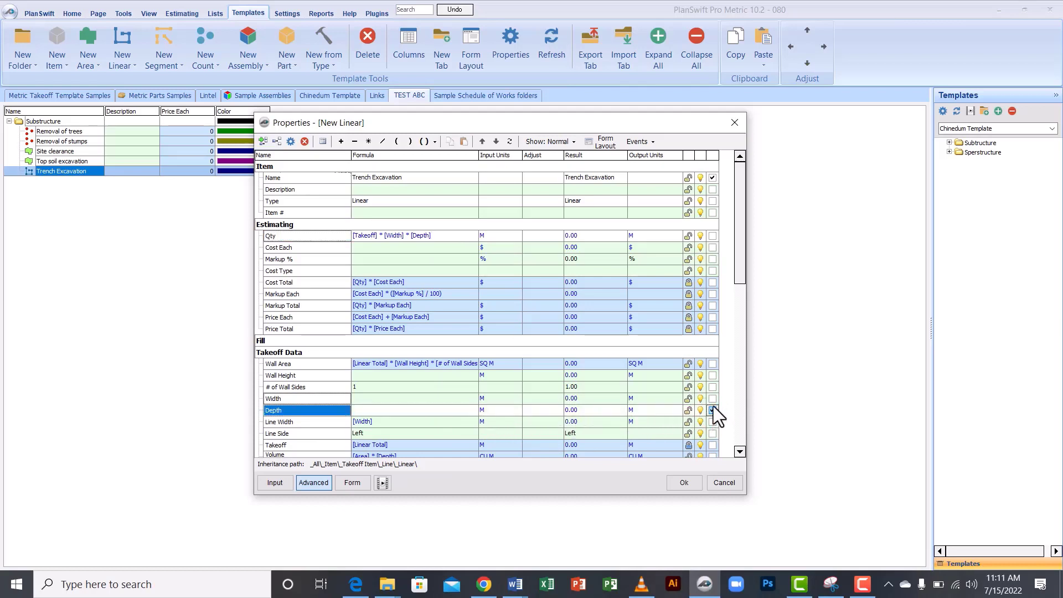
left_click(713, 399)
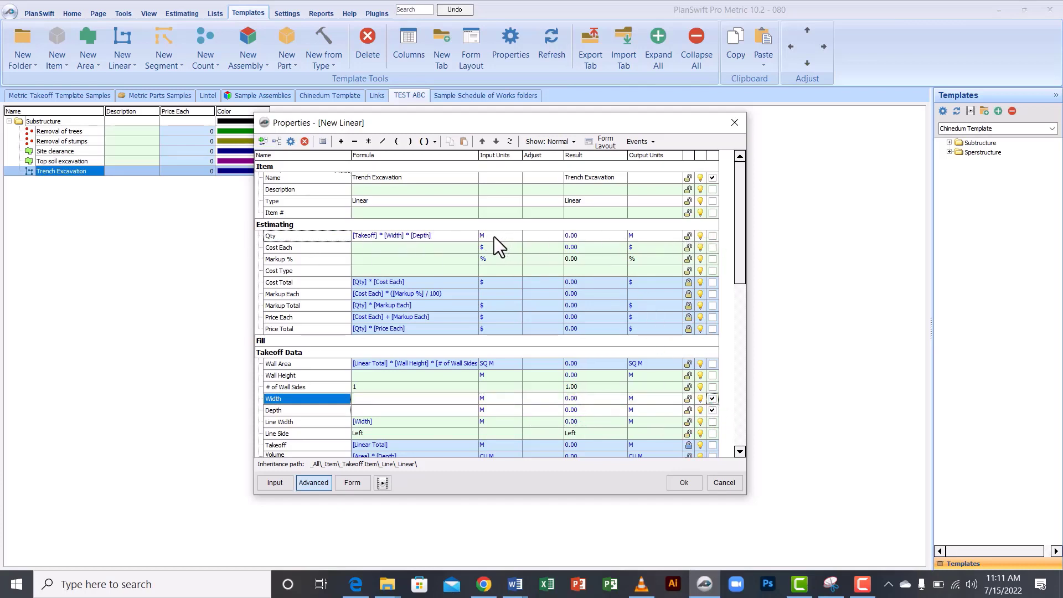
left_click(517, 237)
left_click(516, 236)
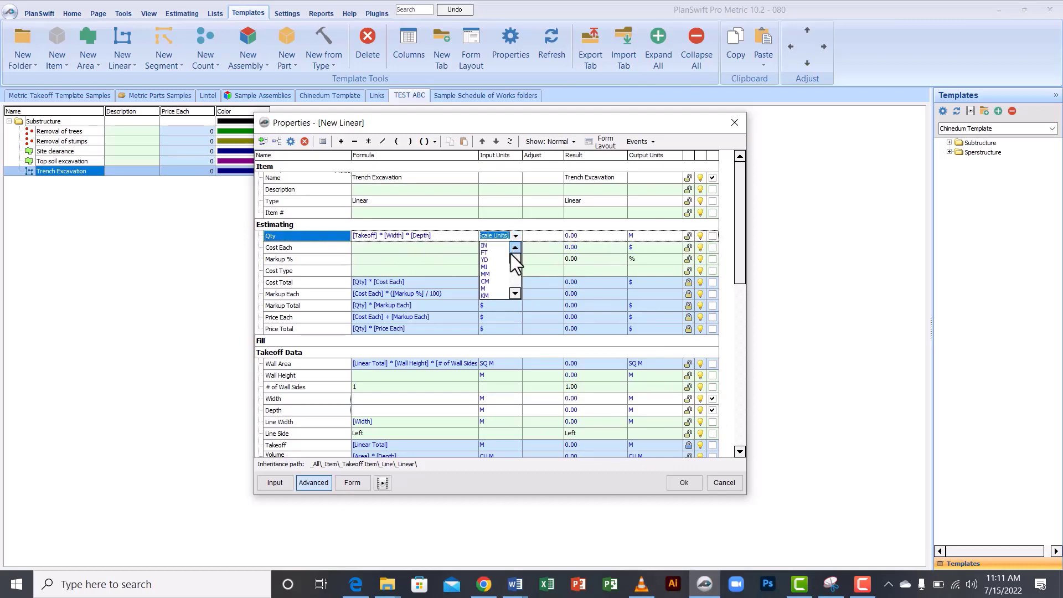
left_click(495, 282)
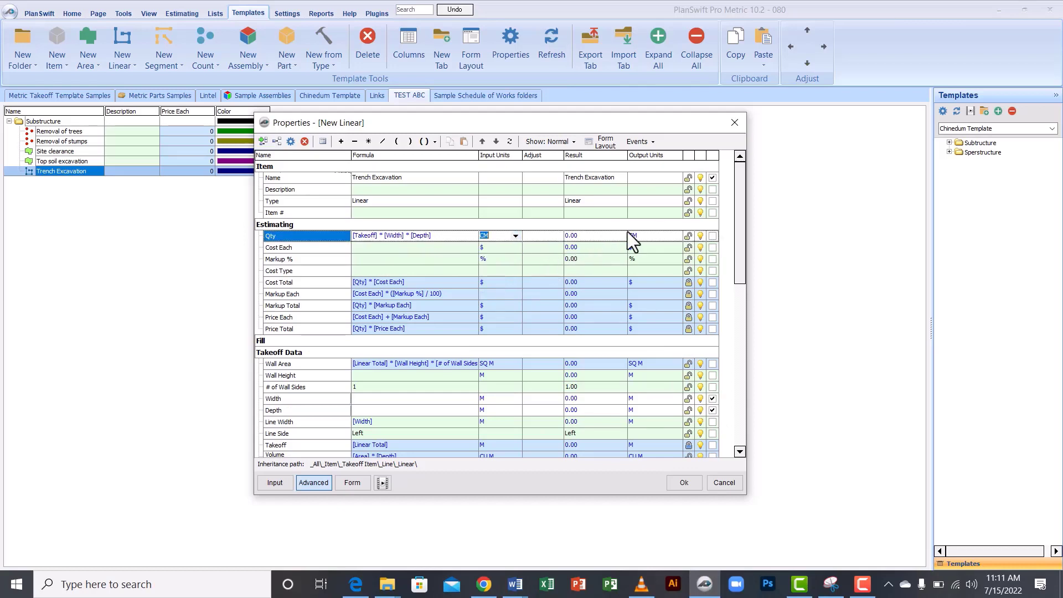
left_click(687, 236)
left_click(682, 483)
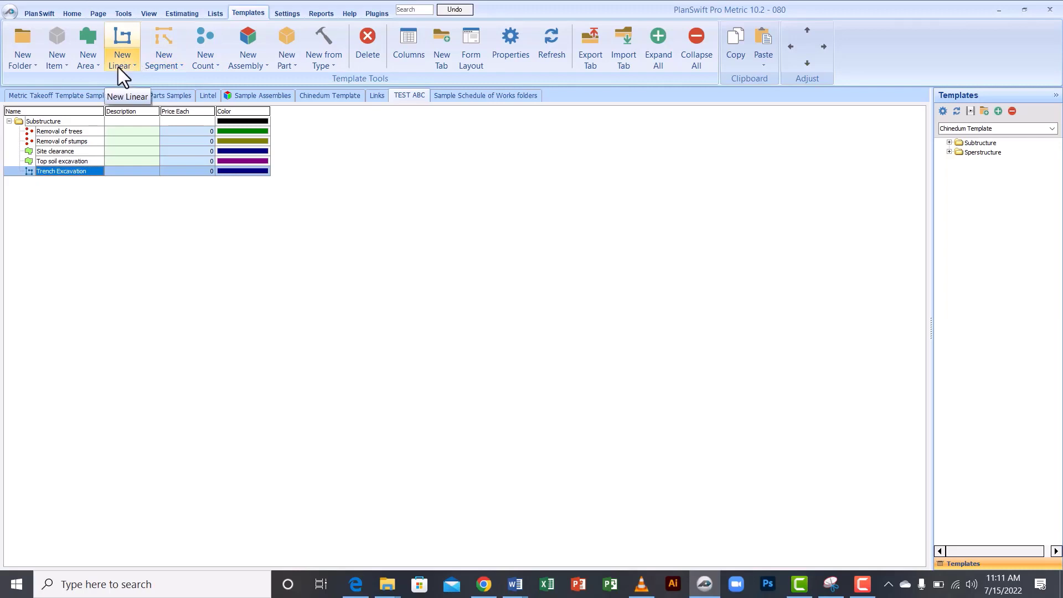
Create another linear item named "Earthwork support" as a sub-item of the Substructure folder.
left_click(51, 121)
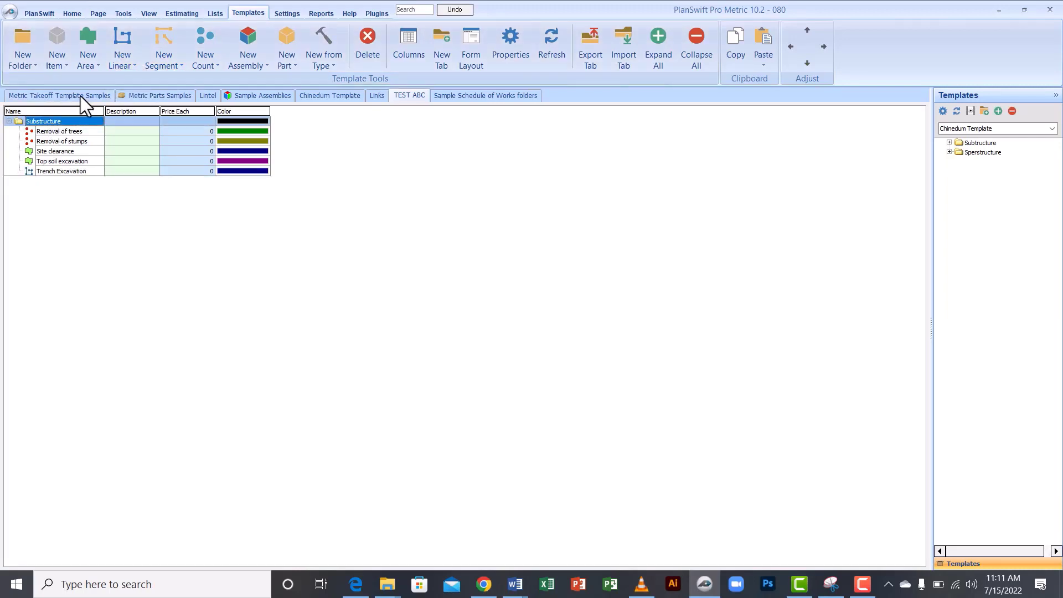
left_click(118, 60)
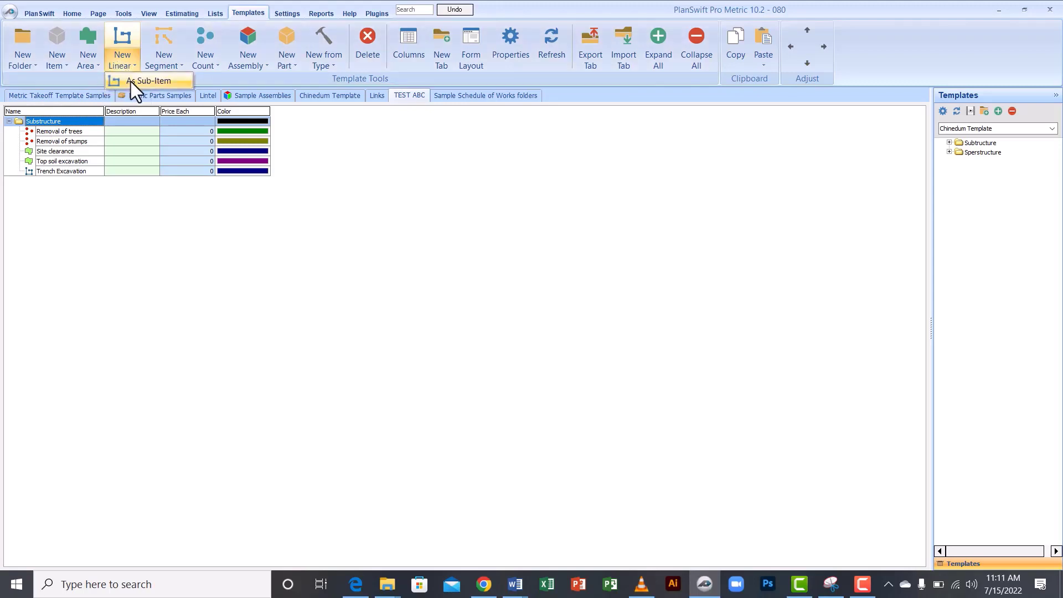
left_click(131, 81)
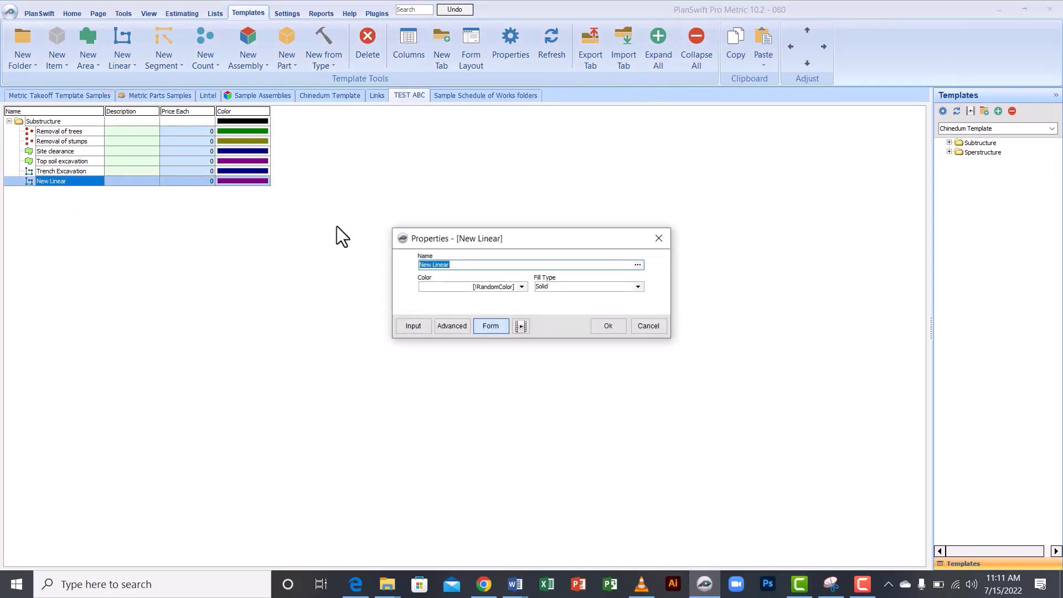
key("BackSpace")
type("Earth")
type("work support")
Set Earthwork support's Qty formula to [Takeoff] * [Width] and include Width as a form input.
left_click(443, 327)
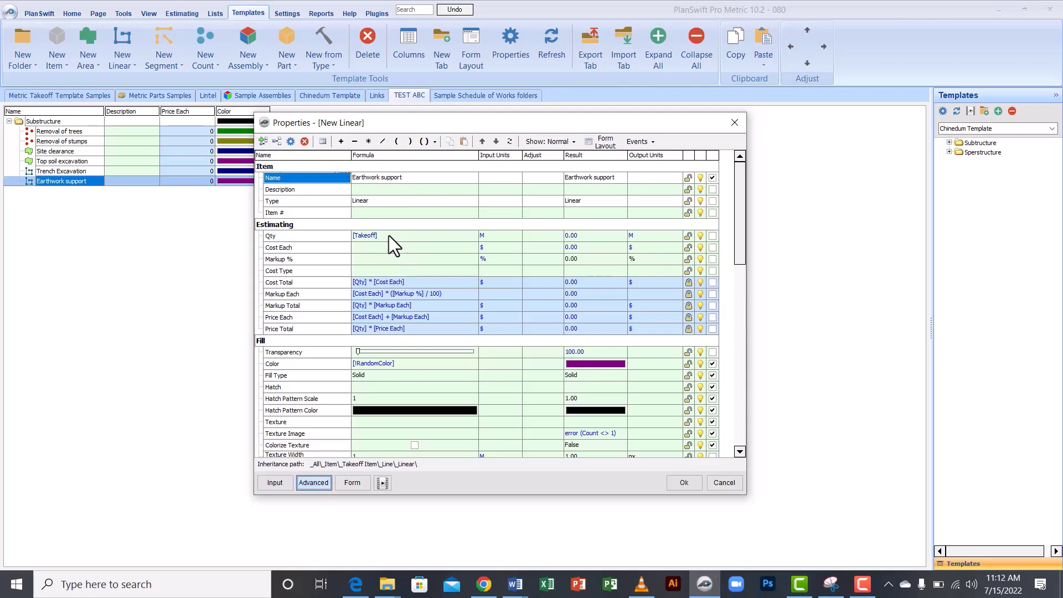
double_click(275, 340)
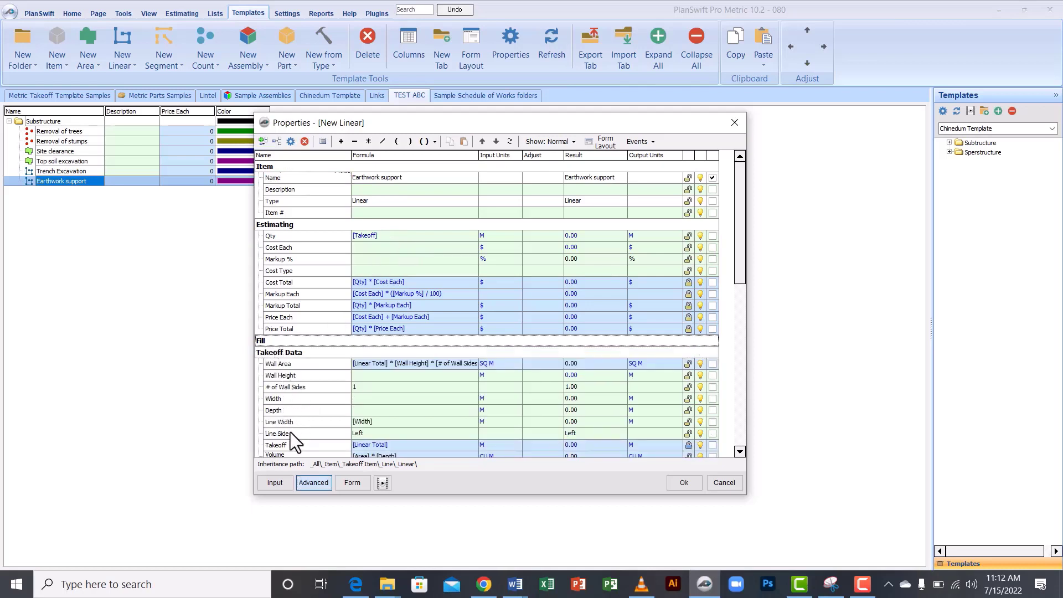
left_click(287, 399)
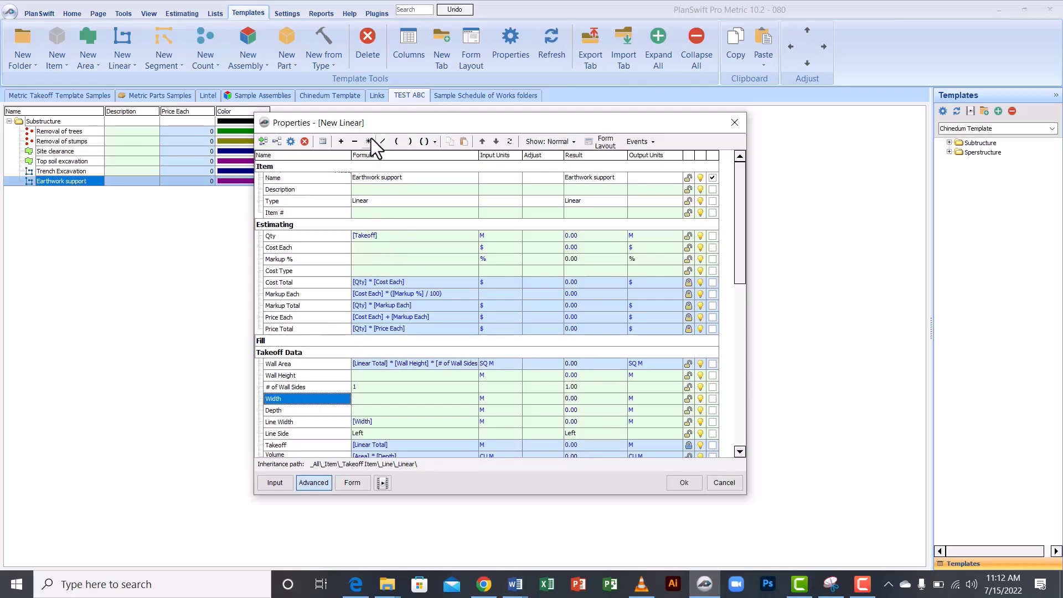
left_click(397, 237)
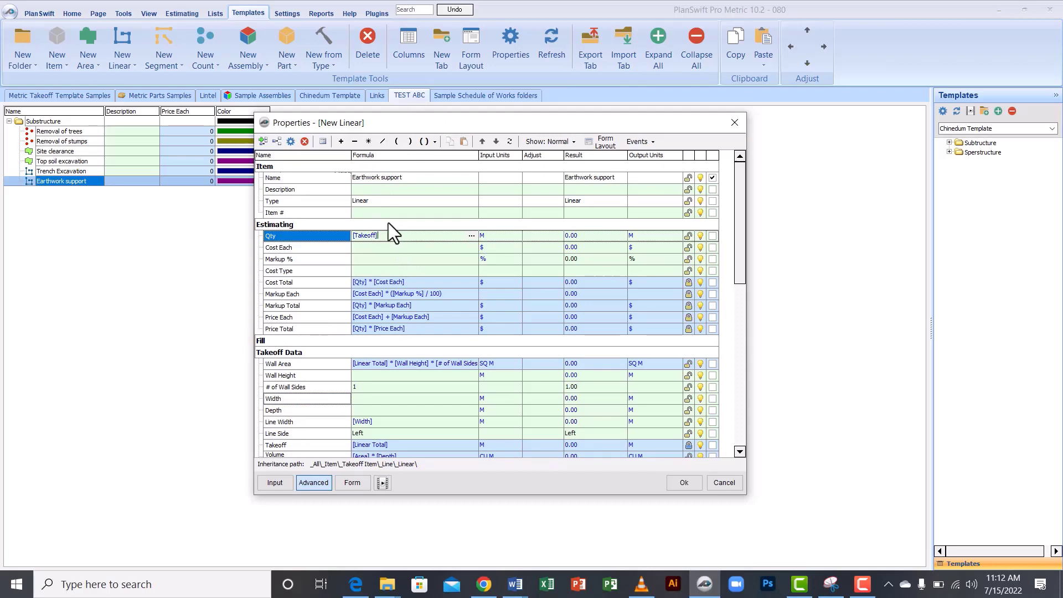
left_click(368, 142)
left_click_drag(290, 400, 408, 235)
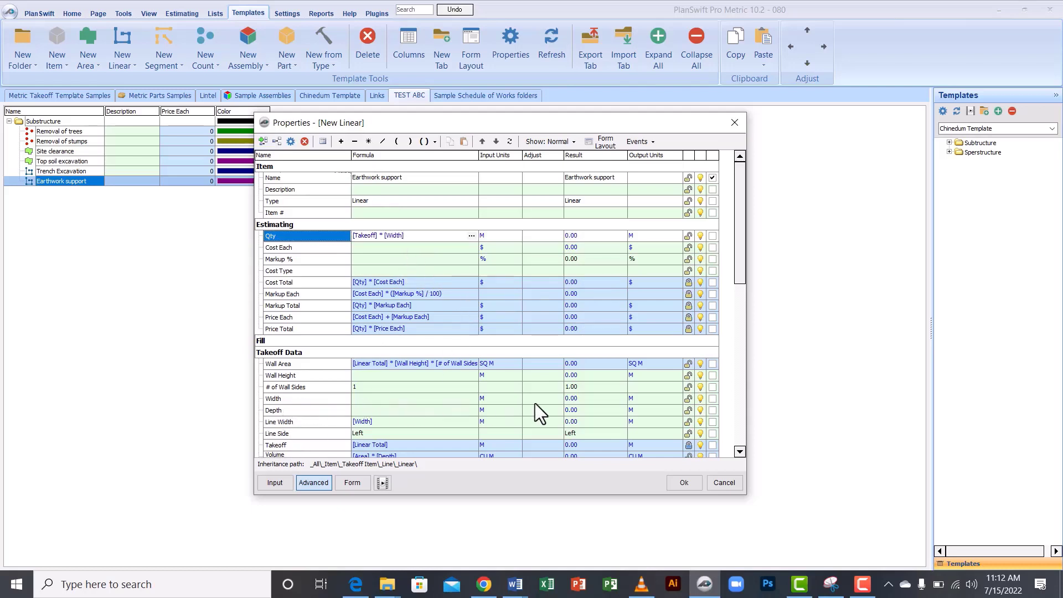
left_click(712, 399)
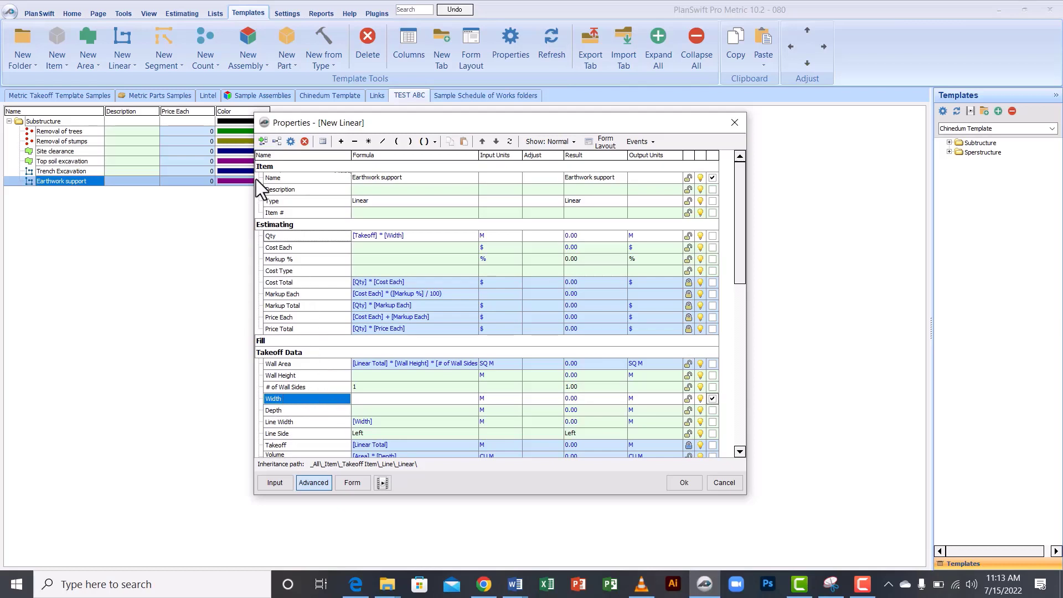
Add a Number property named "No of sides" to Earthwork support in the Estimating group.
left_click(263, 142)
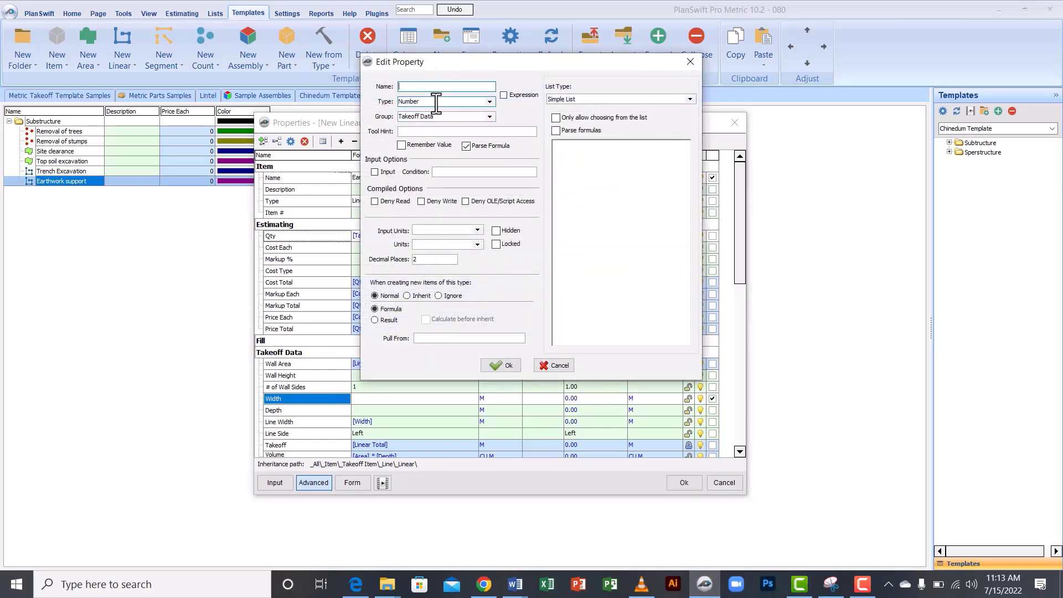
type("No of sides")
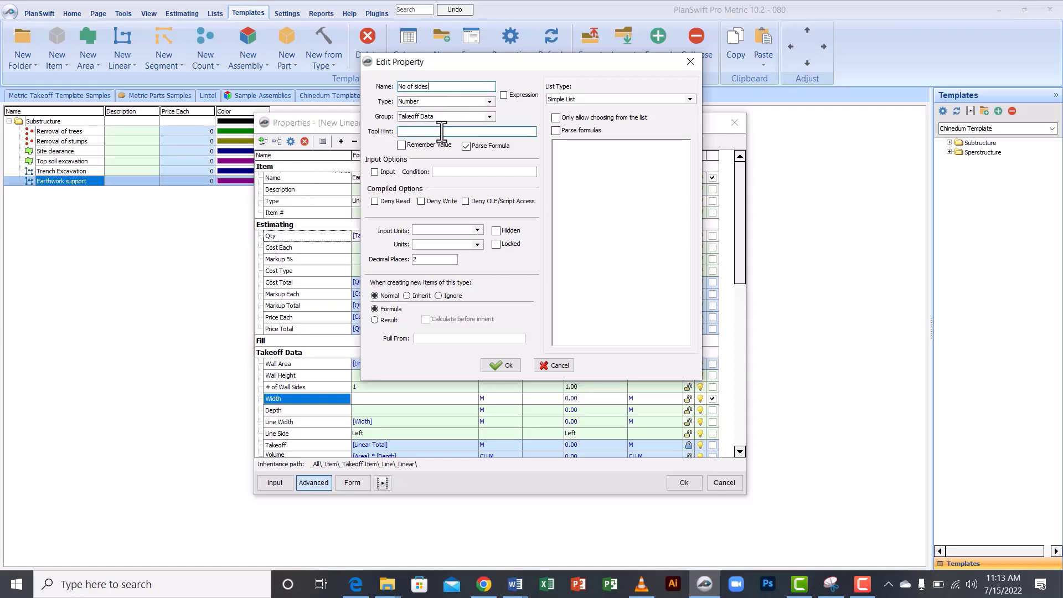
left_click(490, 117)
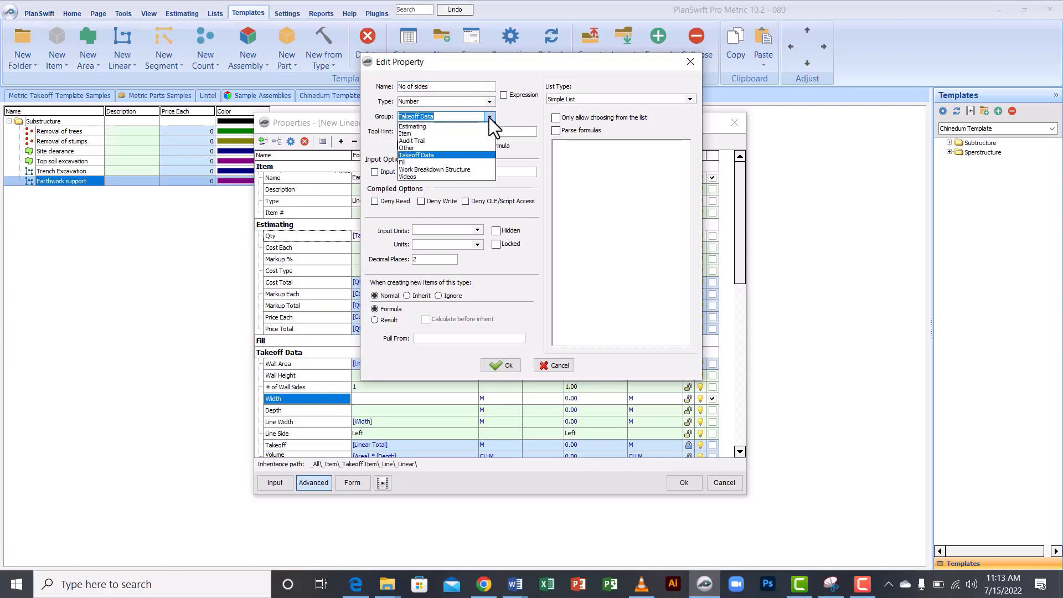
left_click(428, 127)
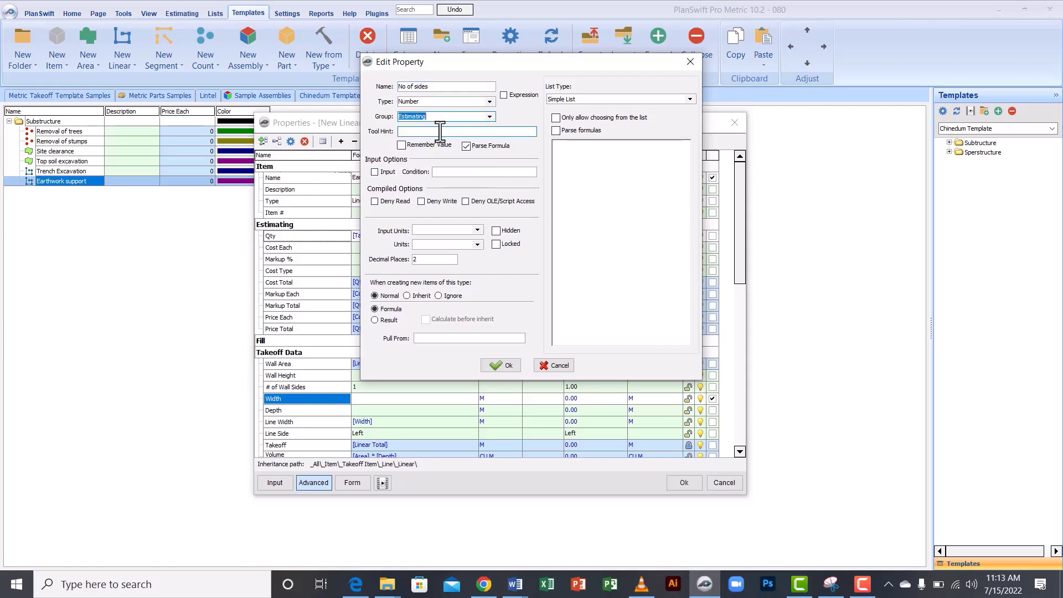
left_click(502, 366)
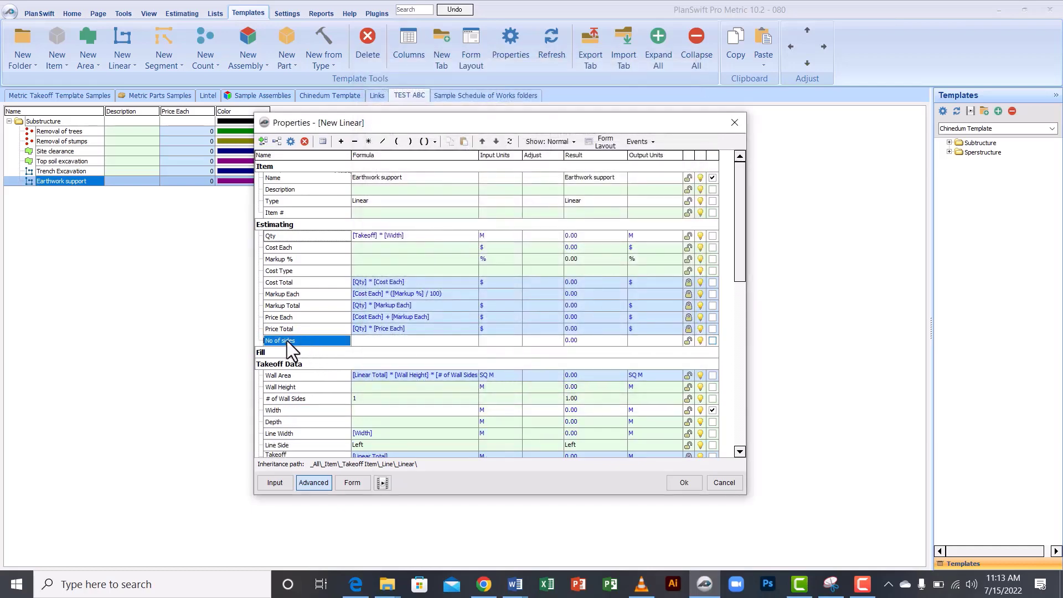
Give the No of sides property a simple list with the choices 1 and 2, and include it as a form input.
right_click(323, 338)
left_click(348, 347)
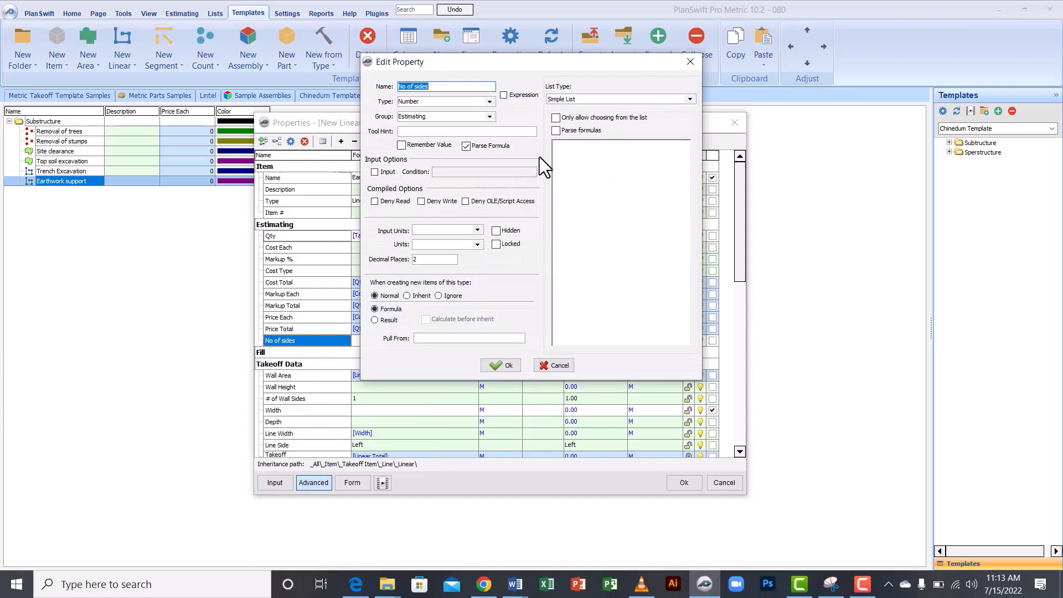
left_click(567, 149)
type("1")
key("Return")
type("2")
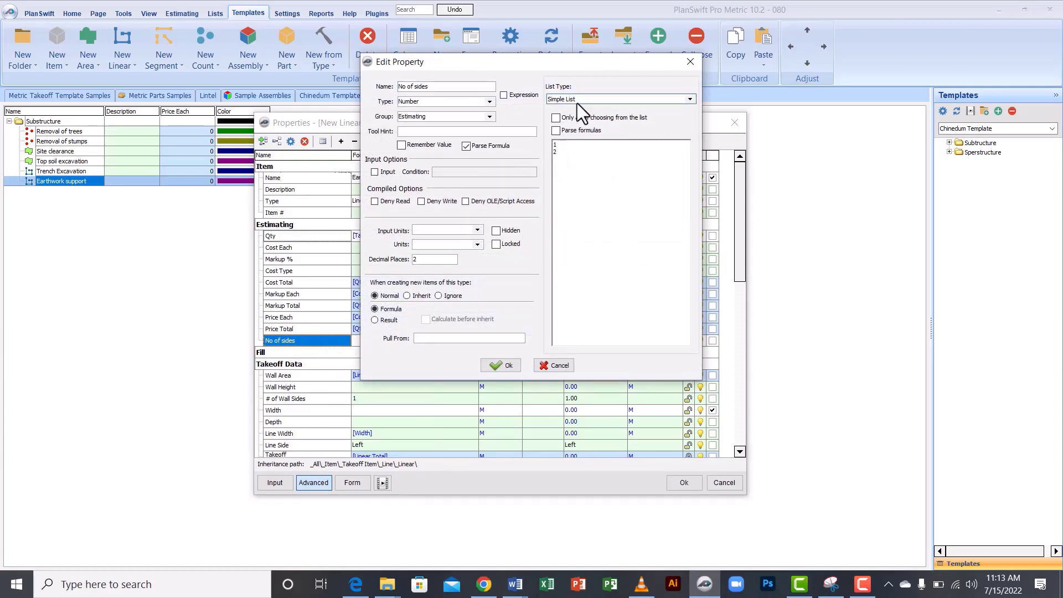
left_click(500, 365)
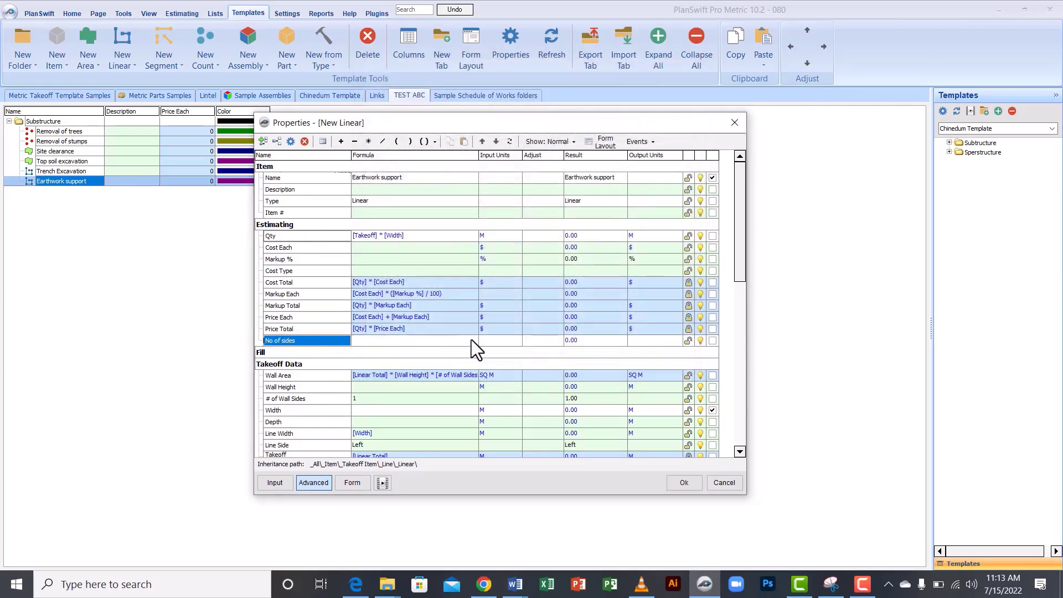
left_click(713, 341)
Check Earthwork support's input form, and turn on units for the Width field in the form layout.
left_click(351, 481)
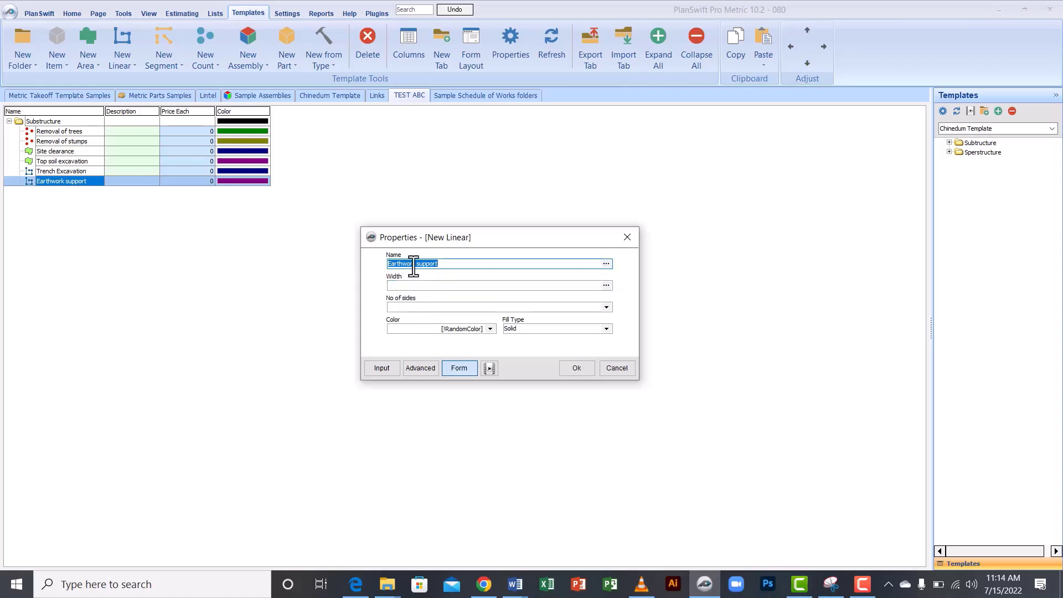
left_click(400, 284)
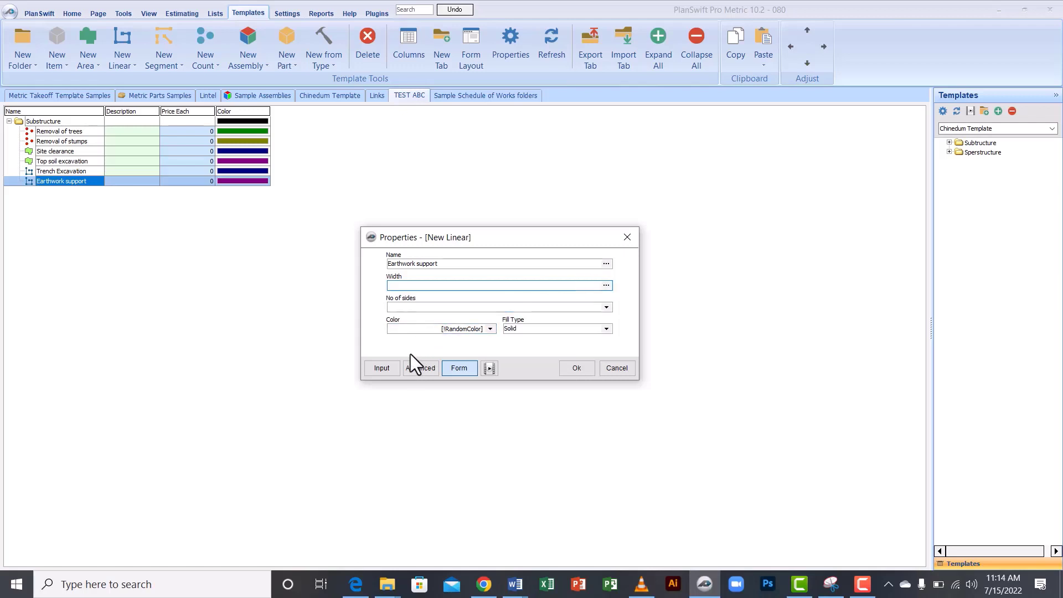
left_click(421, 368)
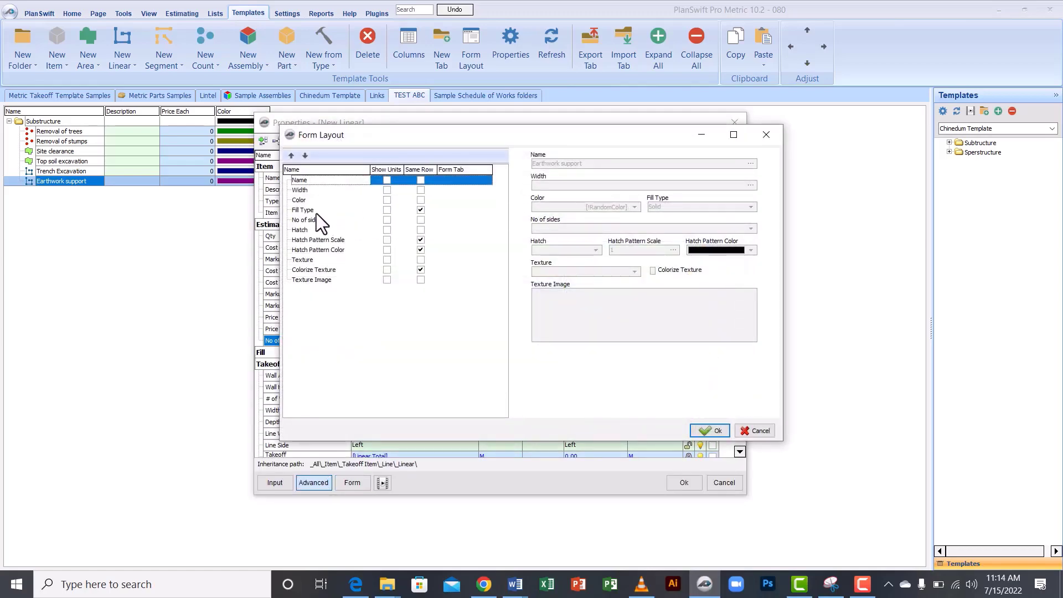
left_click(387, 190)
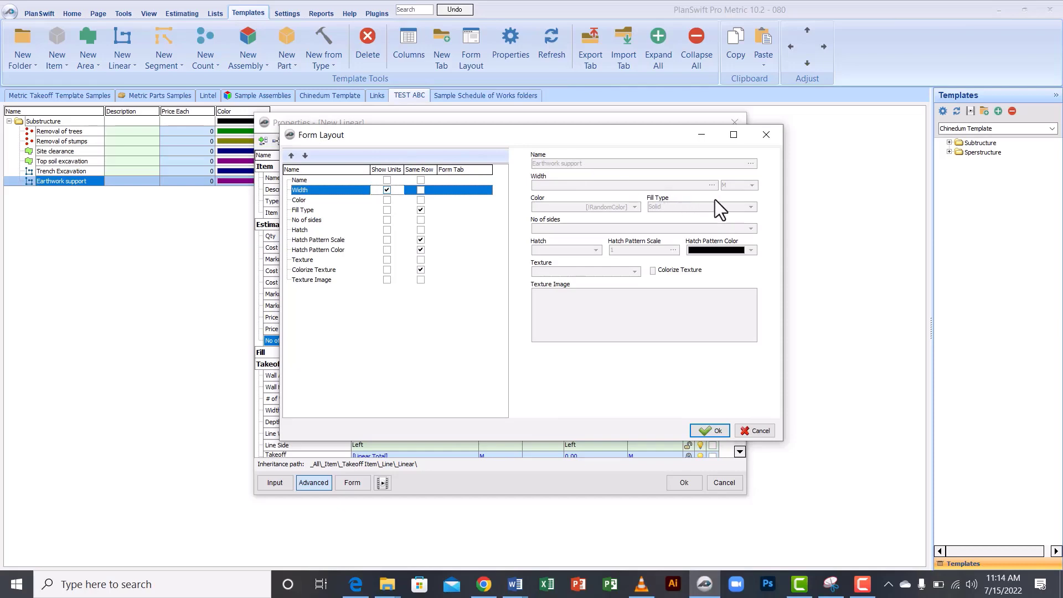
left_click(718, 432)
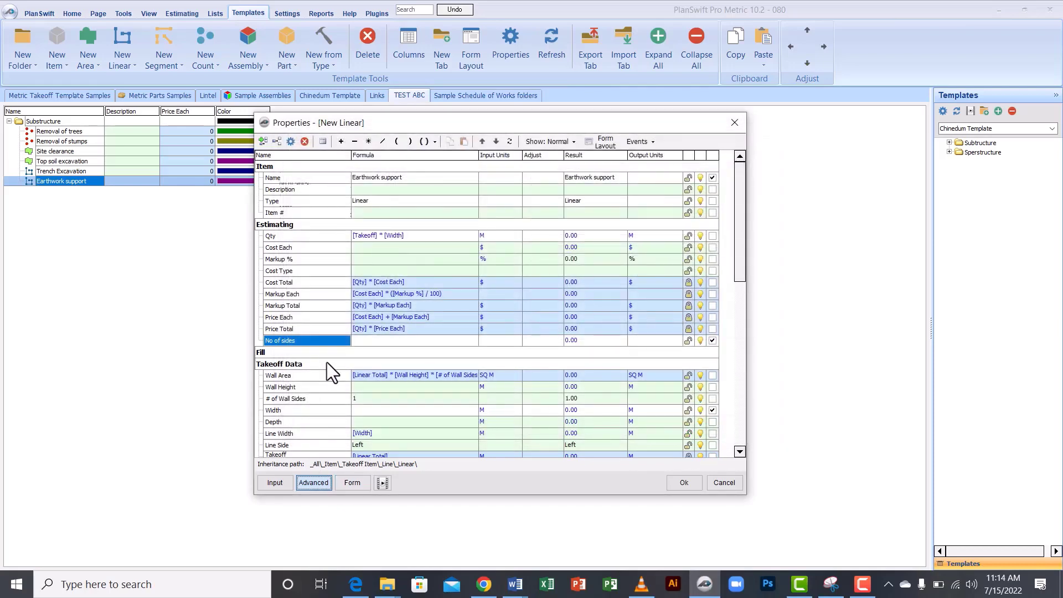
left_click(683, 483)
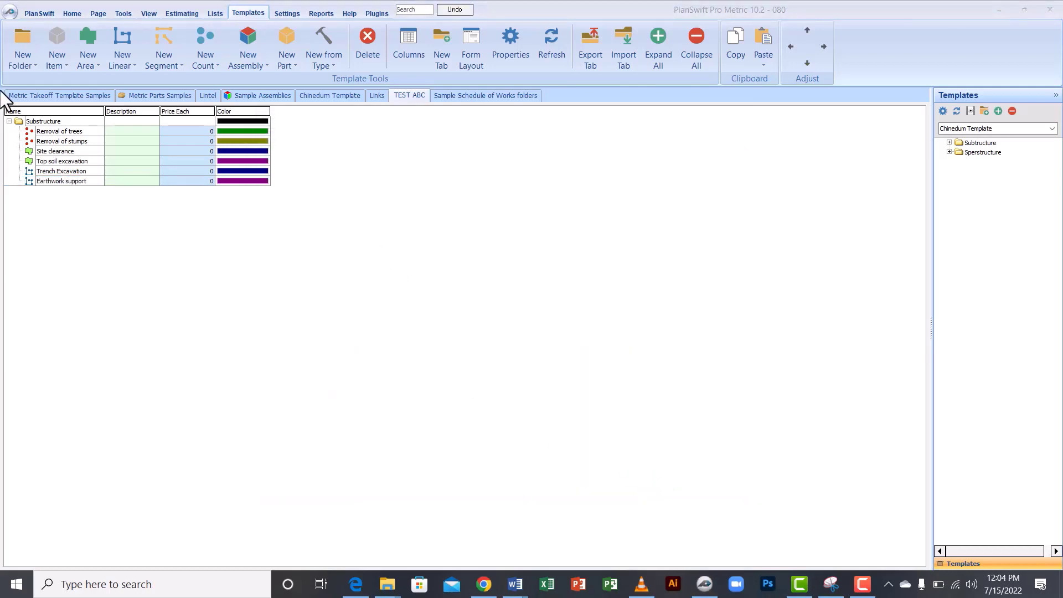
Add a linear sub-item named "Levelling and Compaction" to the Substructure folder.
left_click(38, 122)
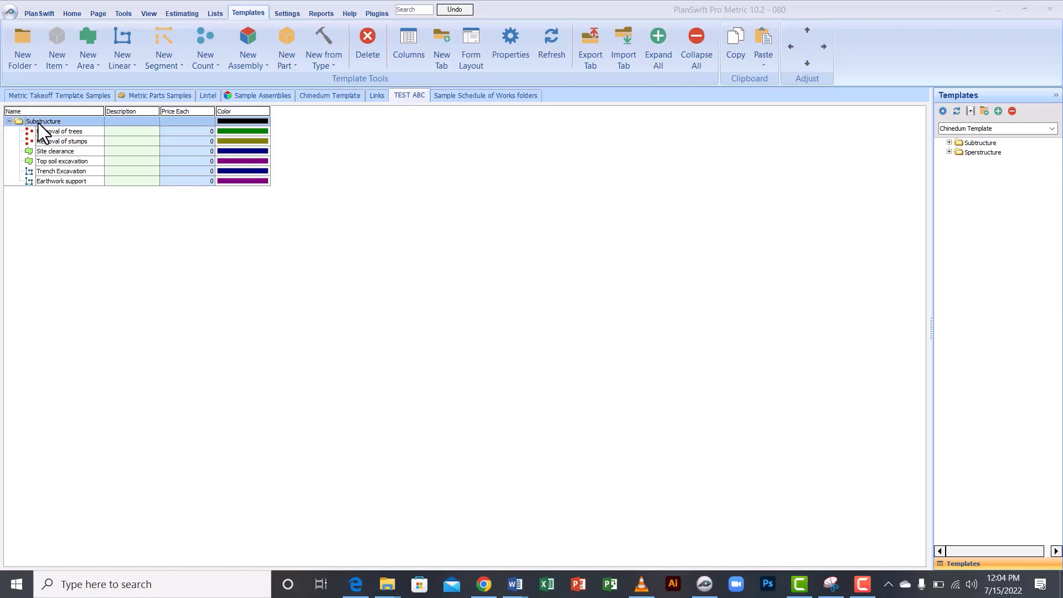
left_click(49, 121)
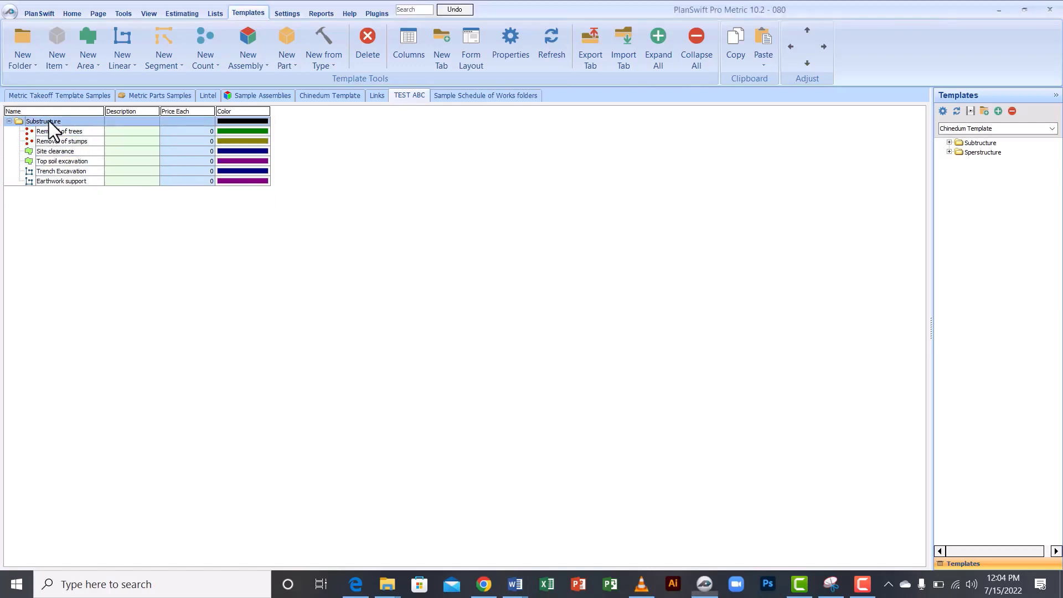
left_click(126, 63)
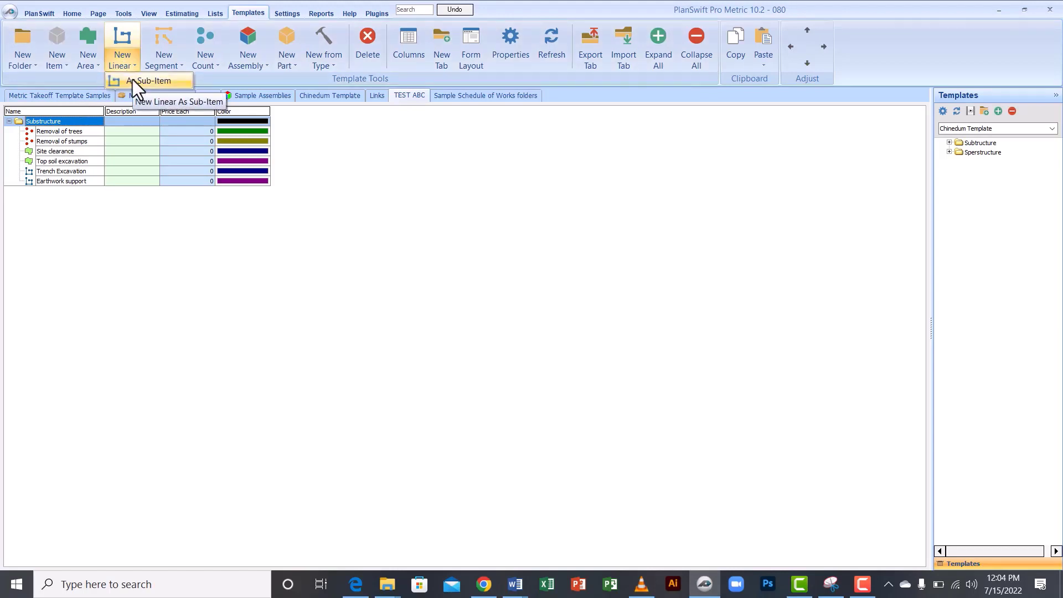
left_click(133, 80)
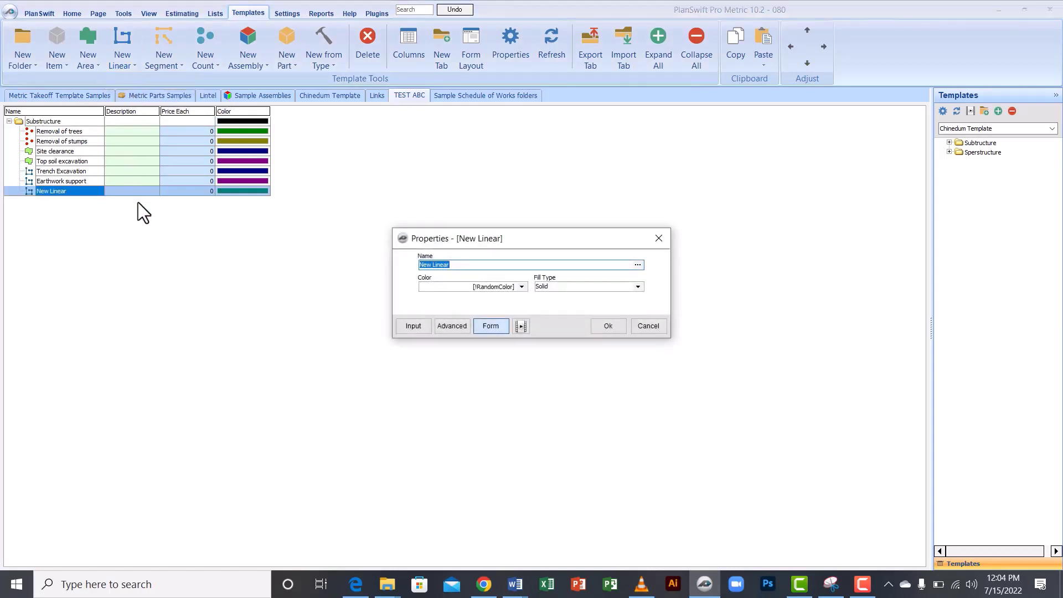
type("Levelling and Compaction")
Set Levelling and Compaction's Qty formula to [Takeoff] * [Width] and include Width as a form input.
left_click(443, 329)
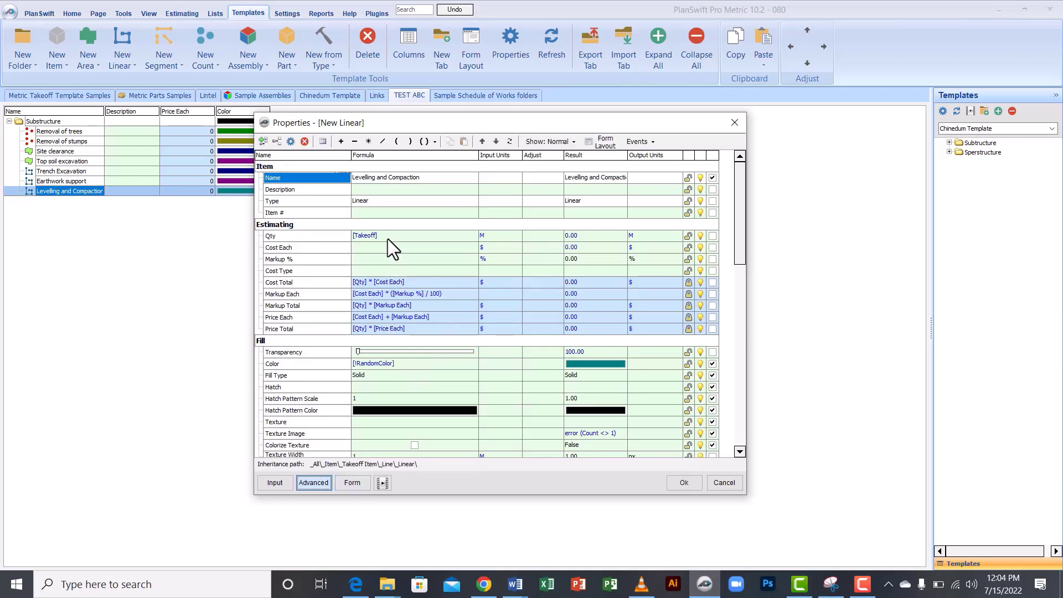
left_click(385, 235)
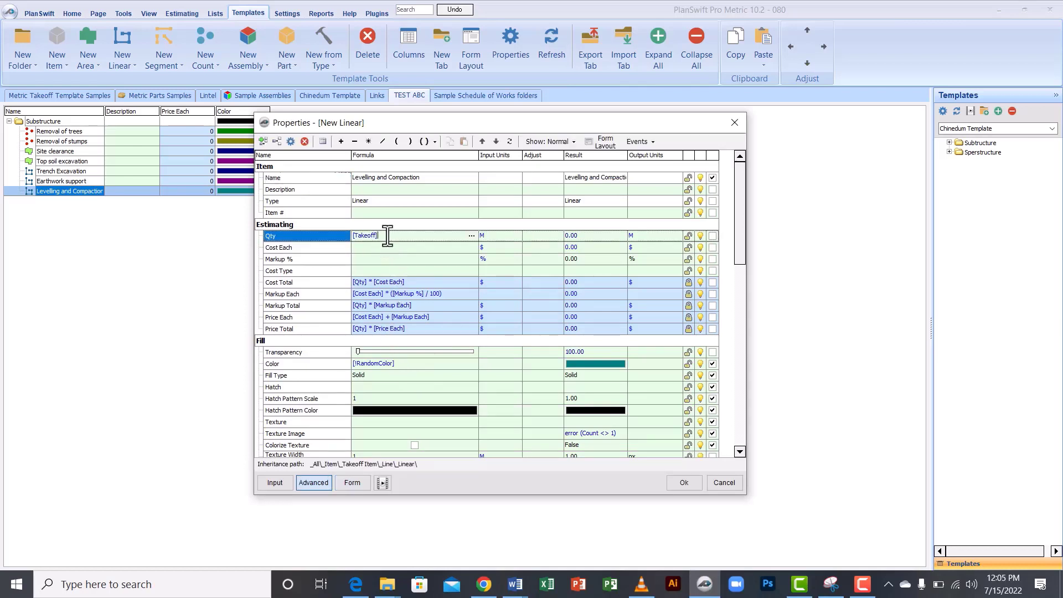
left_click(370, 142)
left_click(287, 340)
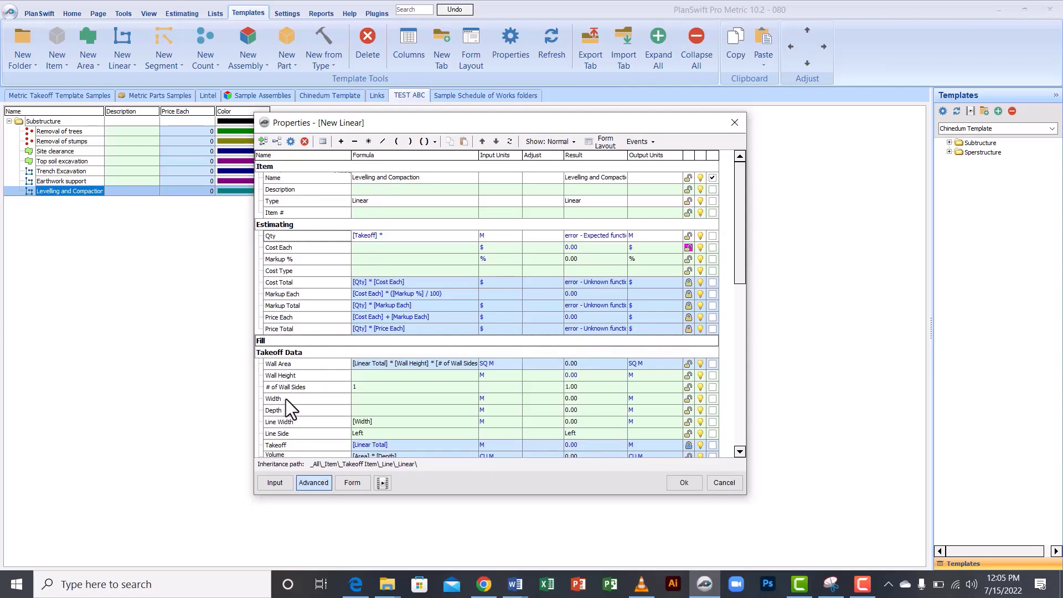
left_click(286, 399)
left_click_drag(401, 228, 401, 231)
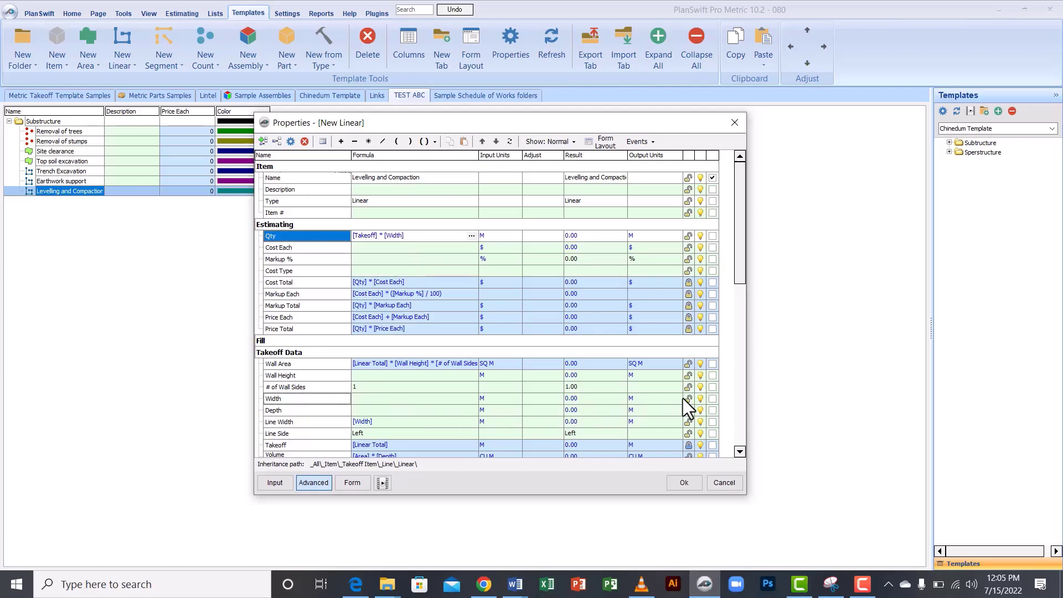
left_click(712, 400)
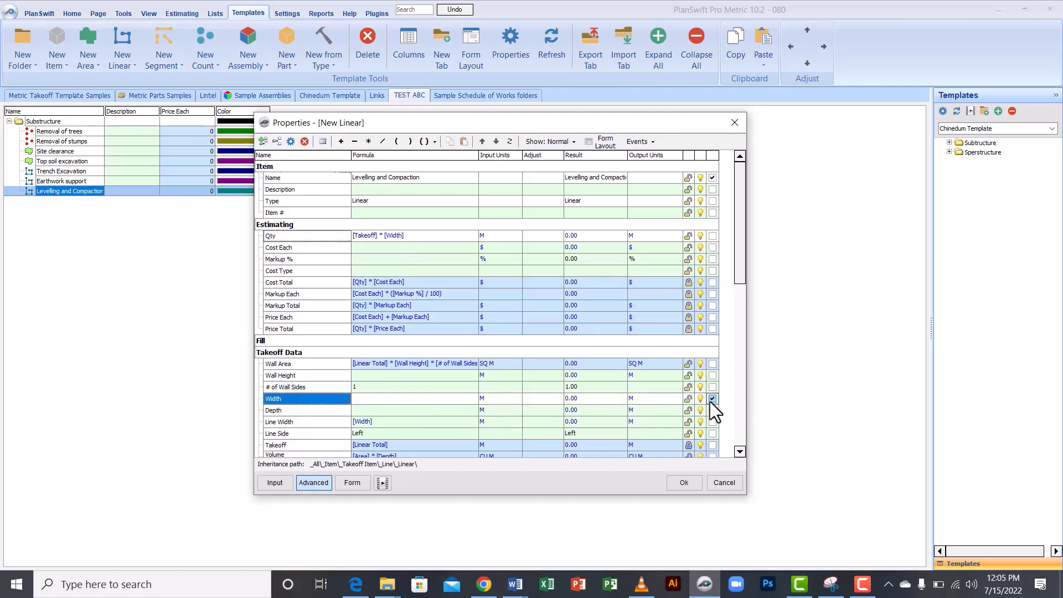
Turn on units for the Width field in Levelling and Compaction's form layout, and widen the Name column of the template list.
left_click(603, 141)
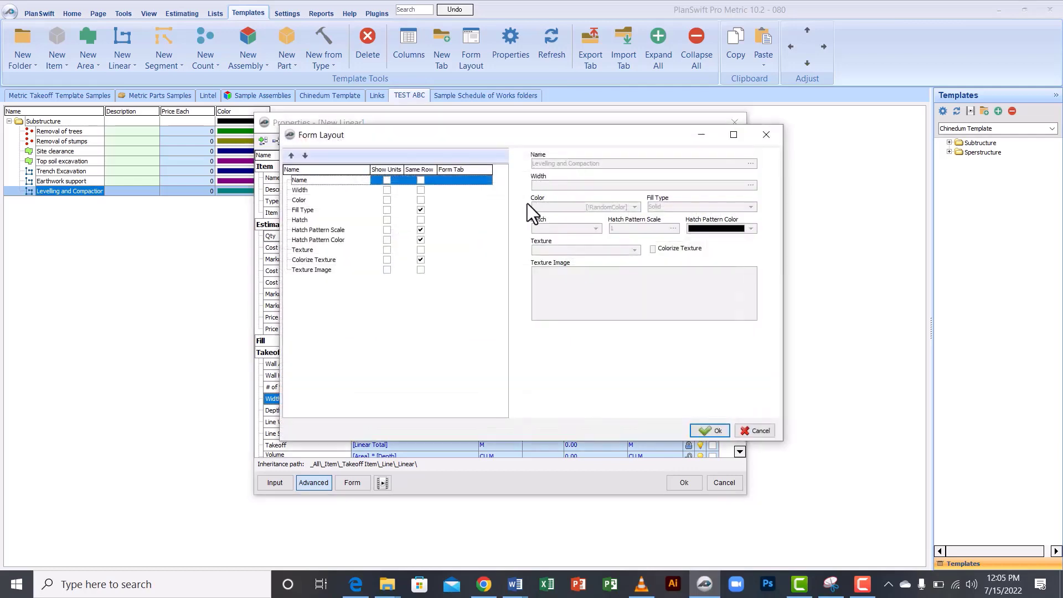
left_click(387, 190)
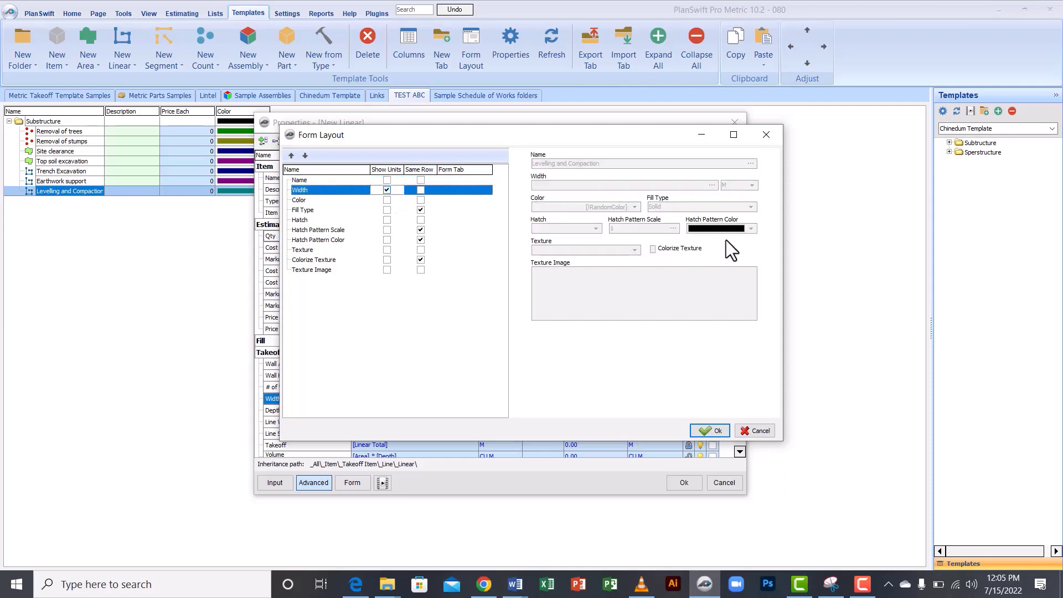
left_click(713, 430)
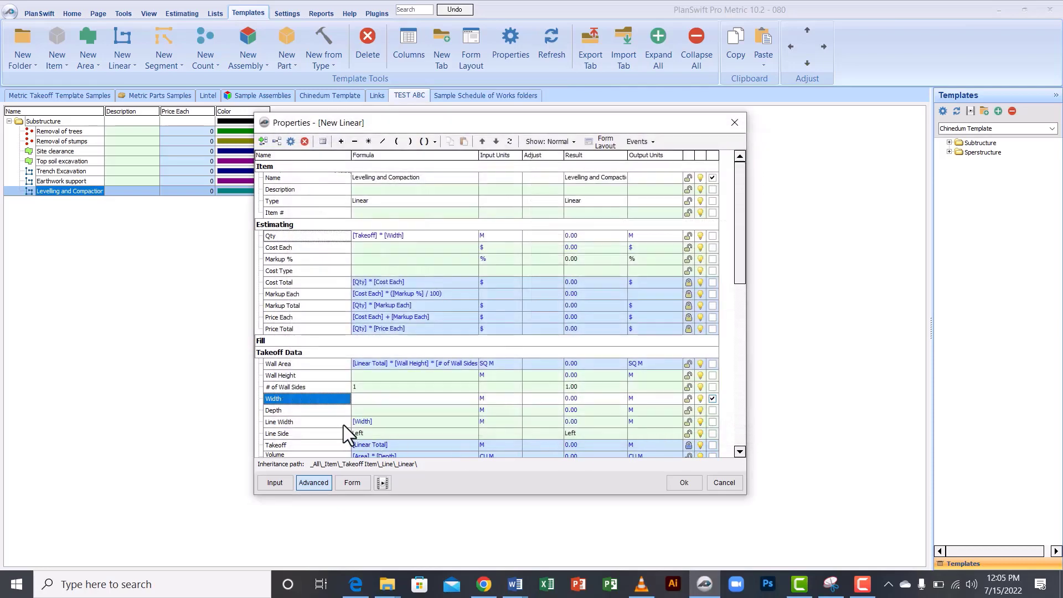
left_click(685, 484)
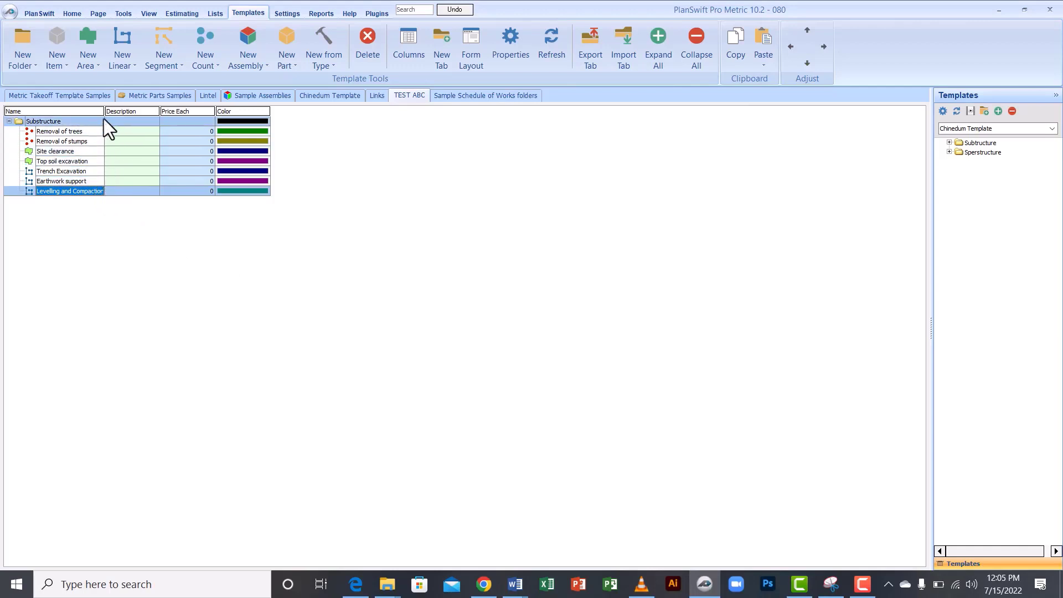
left_click_drag(104, 111, 110, 111)
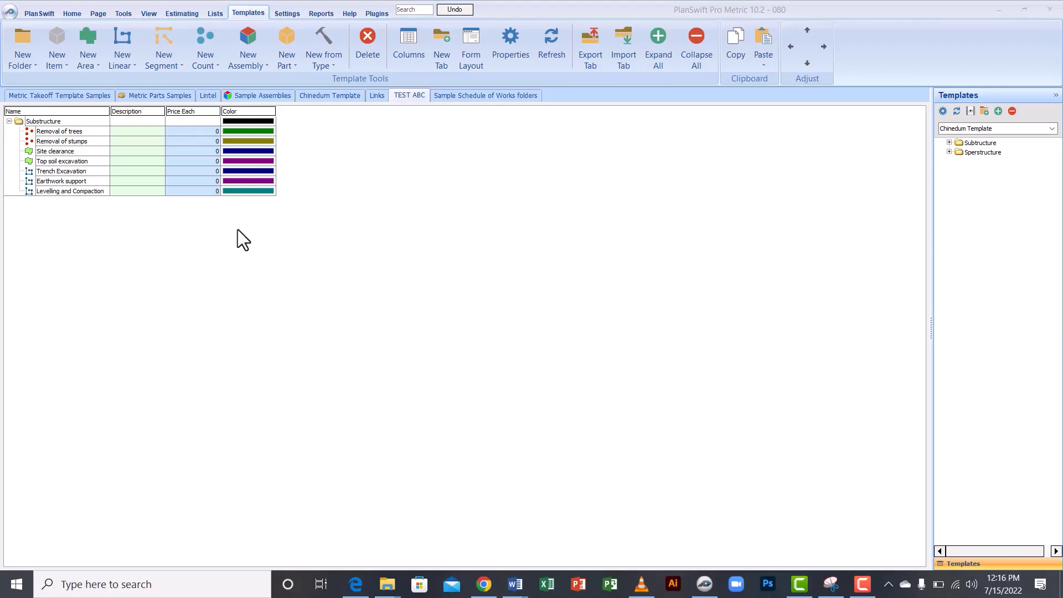
Add an area sub-item named "Filling to make up level" to the Substructure folder.
left_click(55, 121)
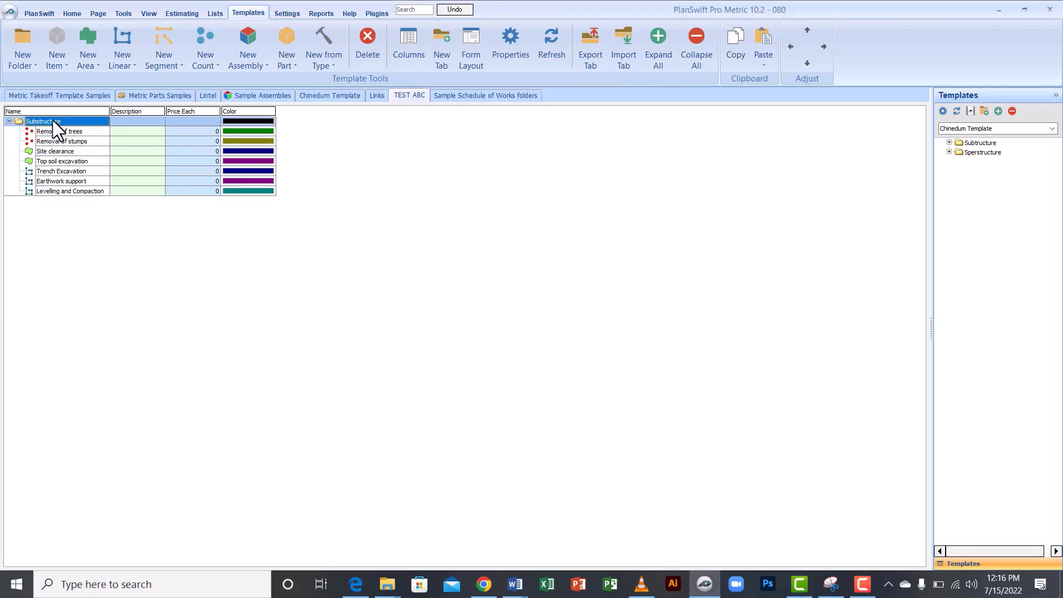
left_click(88, 65)
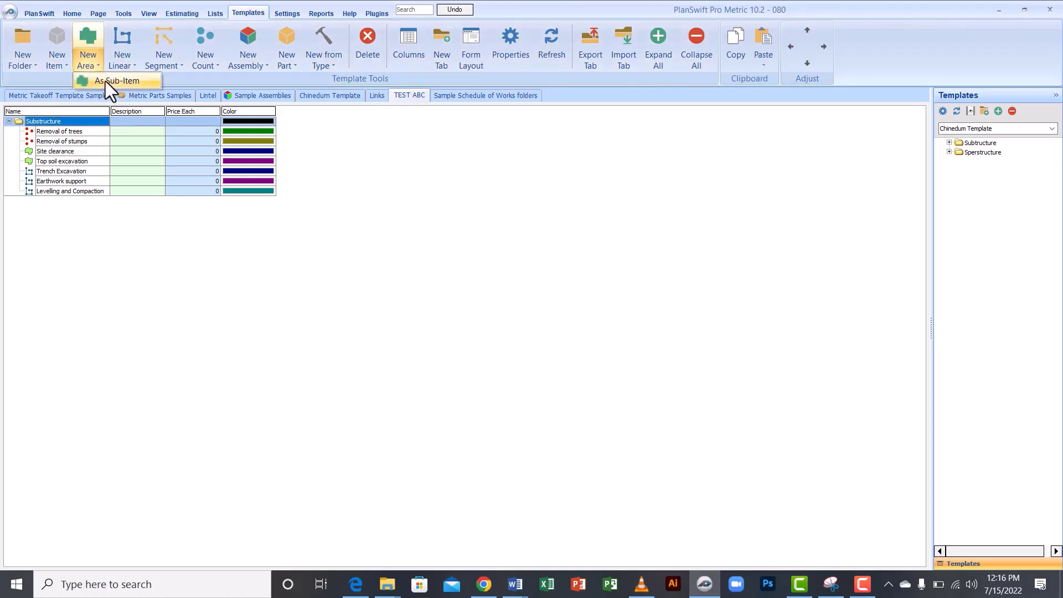
left_click(105, 81)
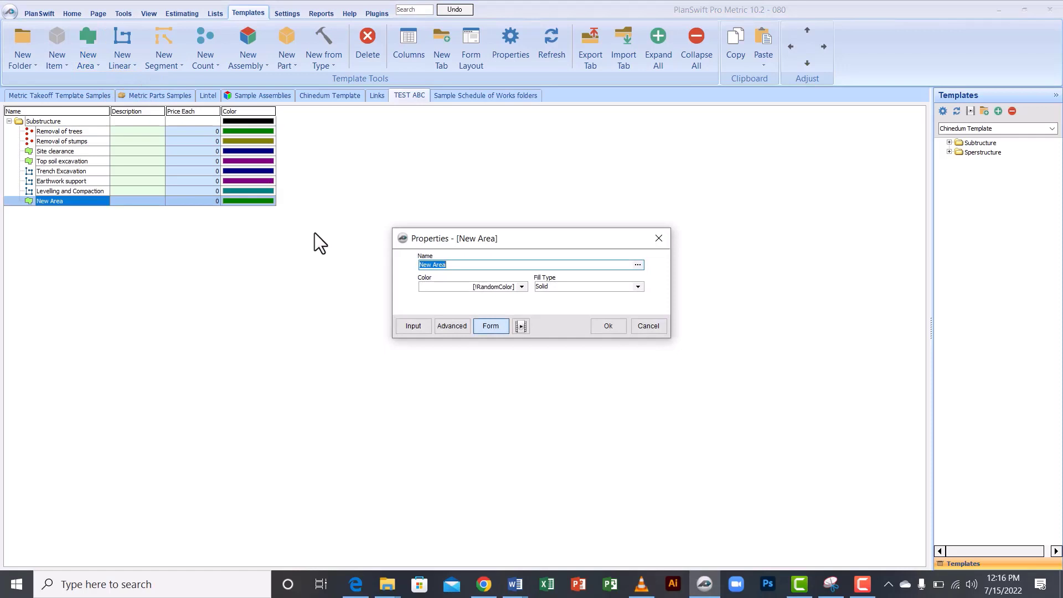
type("Filling to make up level")
Set the Qty formula of Filling to make up level to [Takeoff] * [Depth].
left_click(454, 326)
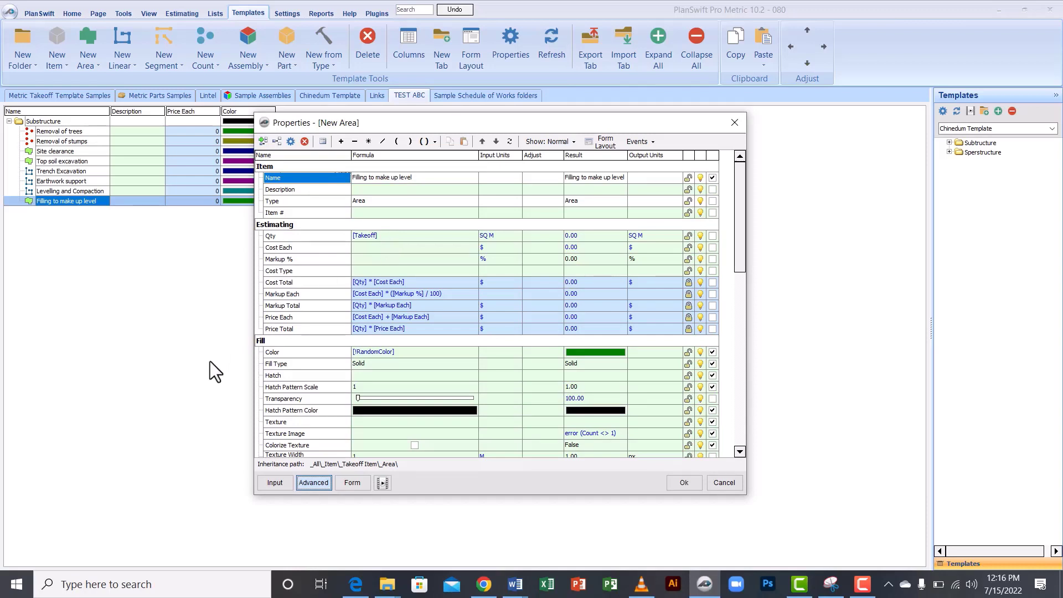
left_click(276, 341)
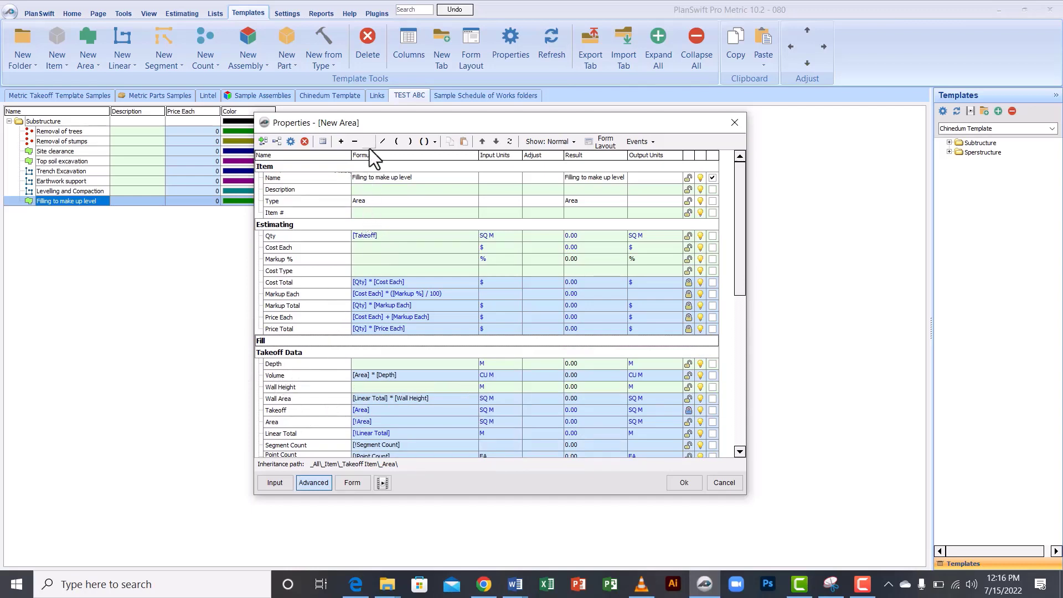
left_click(381, 235)
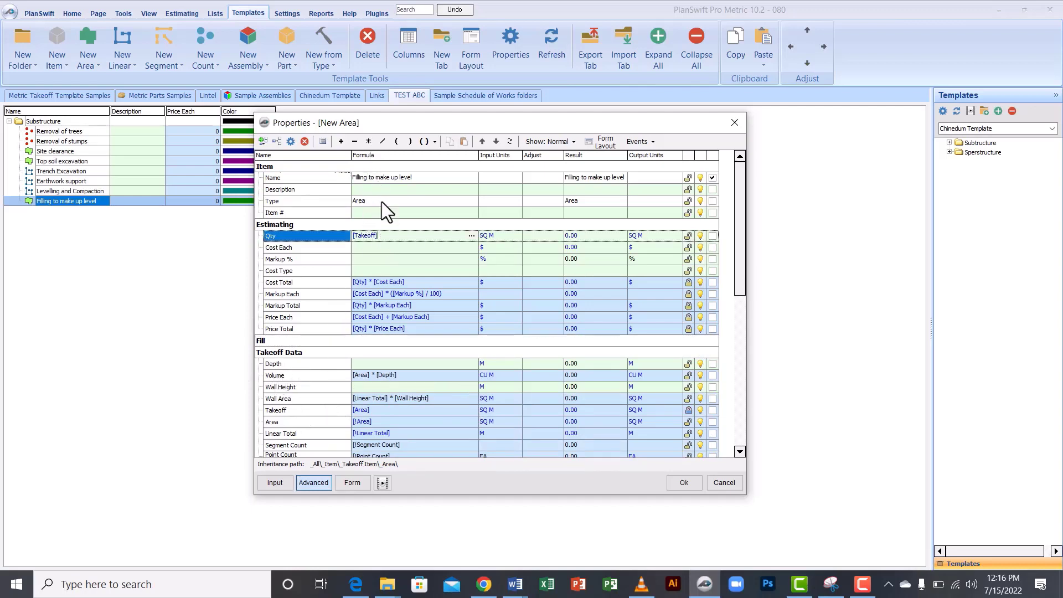
left_click(369, 141)
left_click_drag(298, 364, 398, 232)
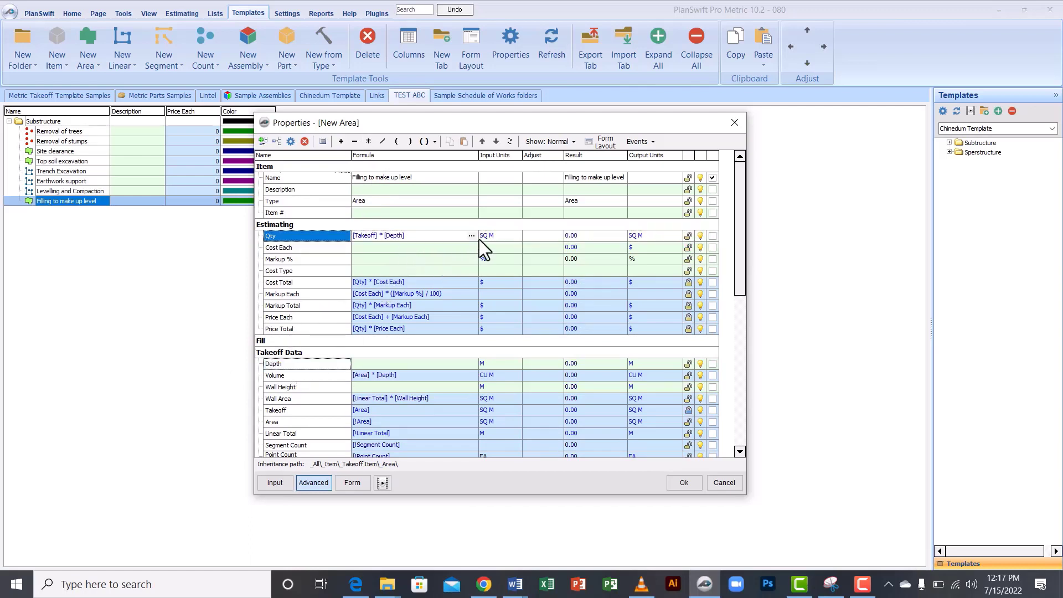
Set the Qty units of Filling to make up level to CM and lock Qty, and include Depth as a form input.
left_click(520, 235)
left_click(516, 235)
left_click(486, 281)
left_click(689, 237)
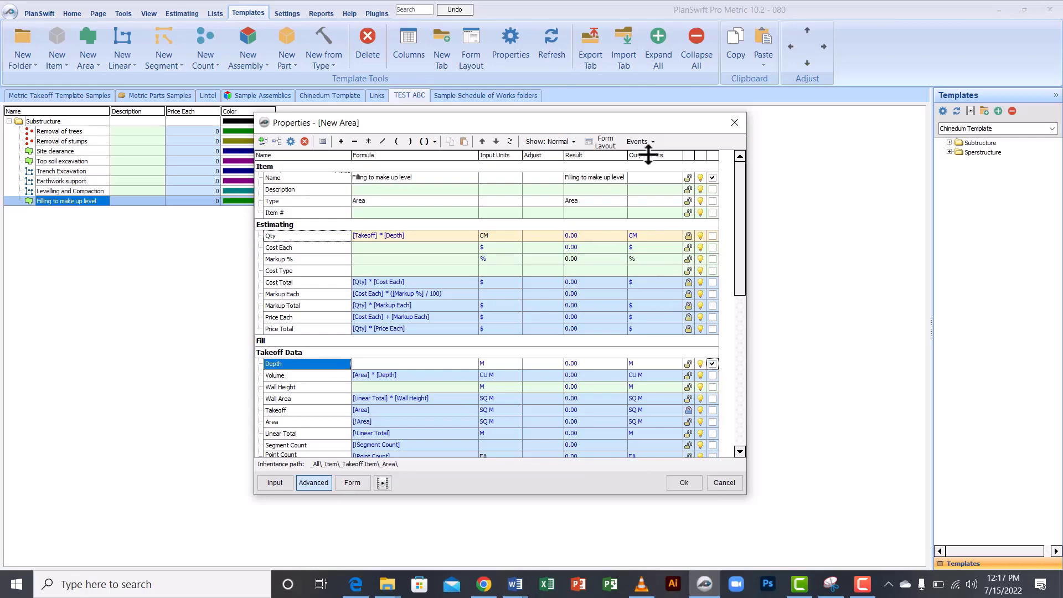
Turn on units for the Depth field in the form layout of Filling to make up level, and save the item.
left_click(599, 142)
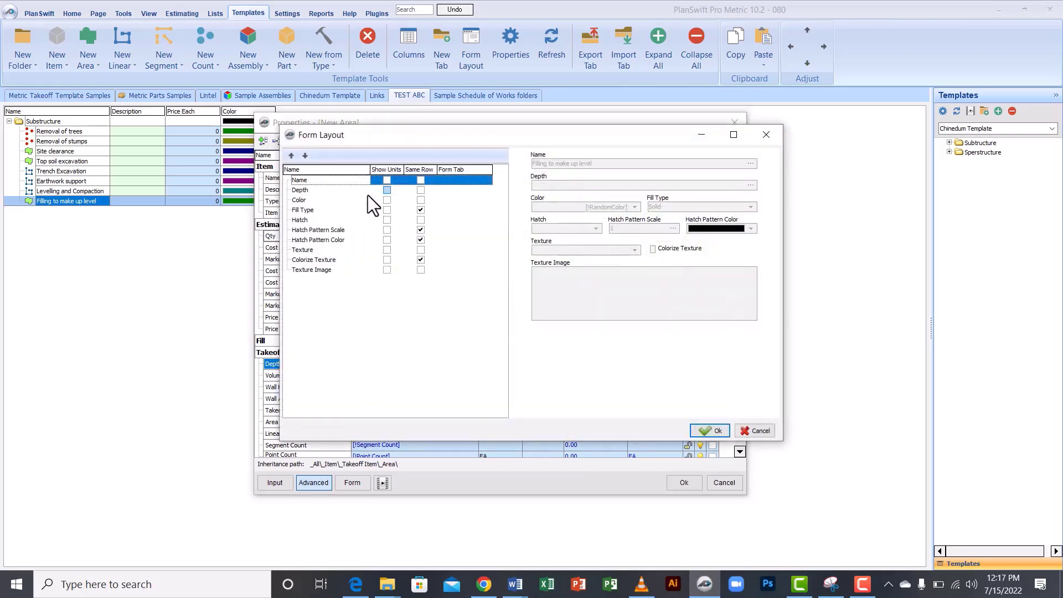
left_click(387, 190)
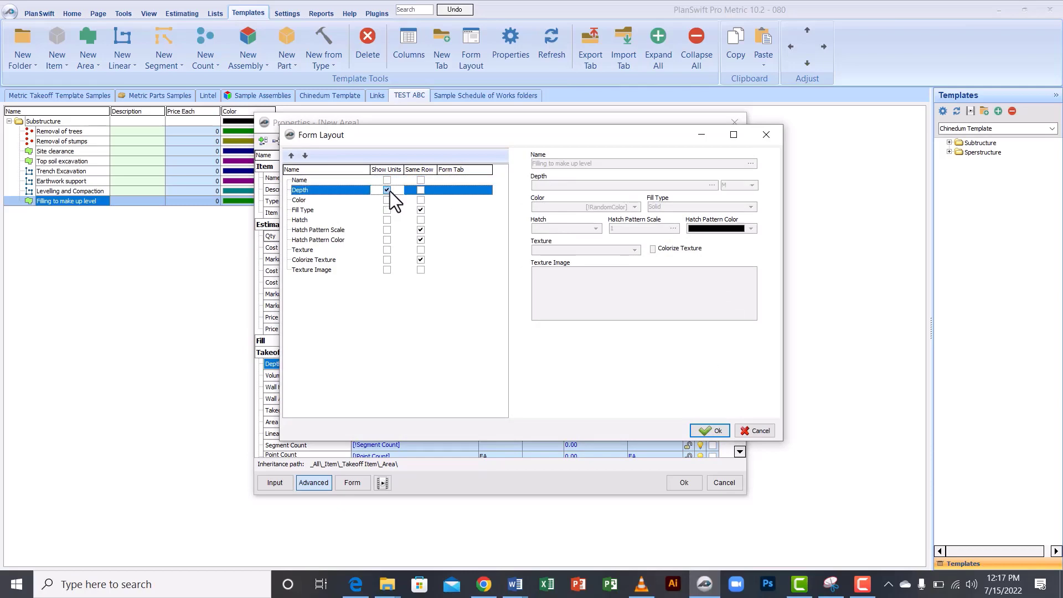
left_click(709, 431)
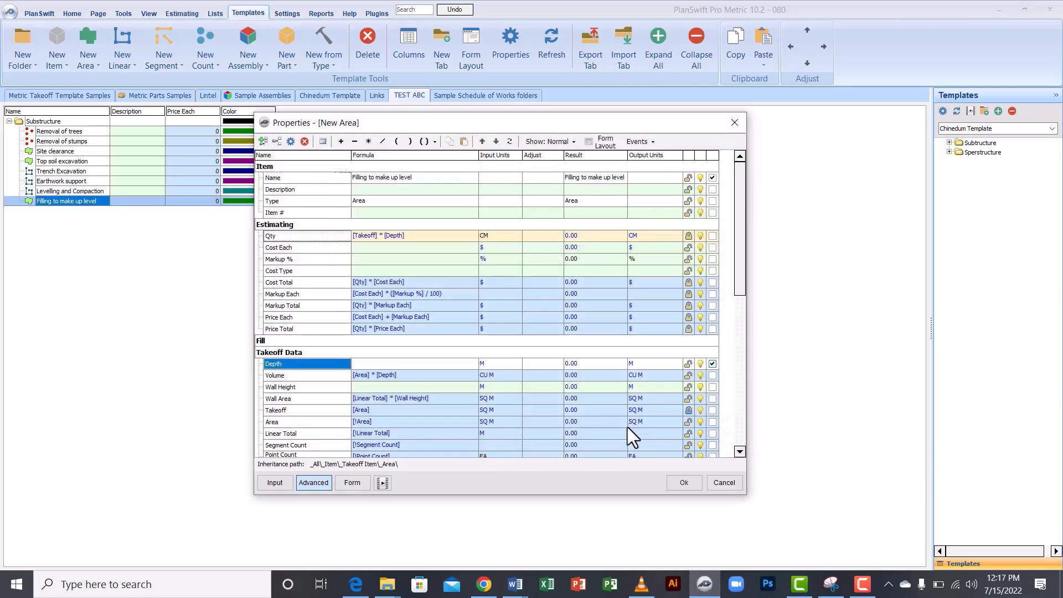
left_click(685, 483)
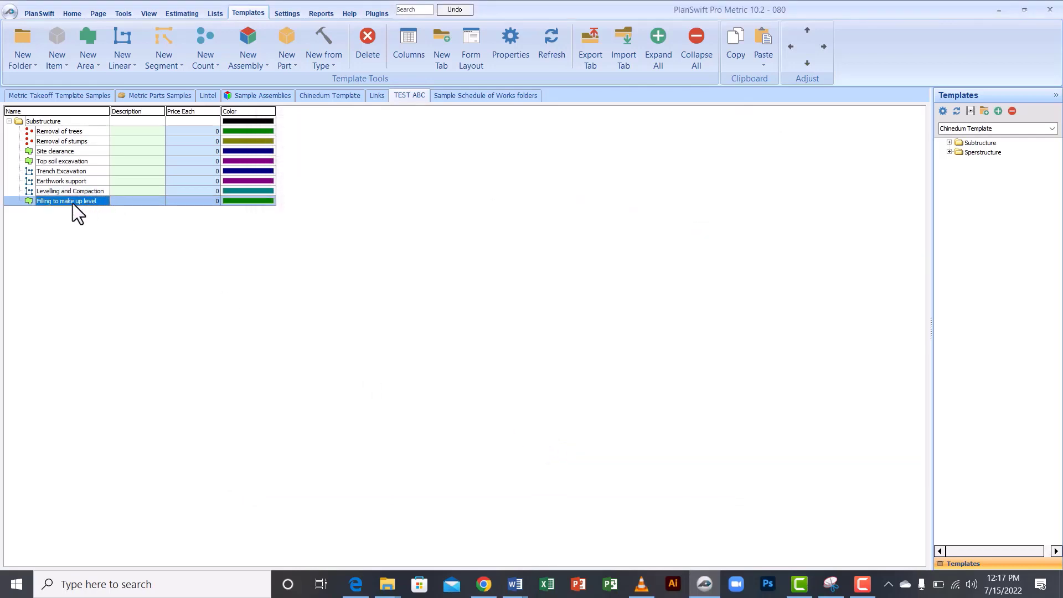
left_click(117, 194, "ctrl")
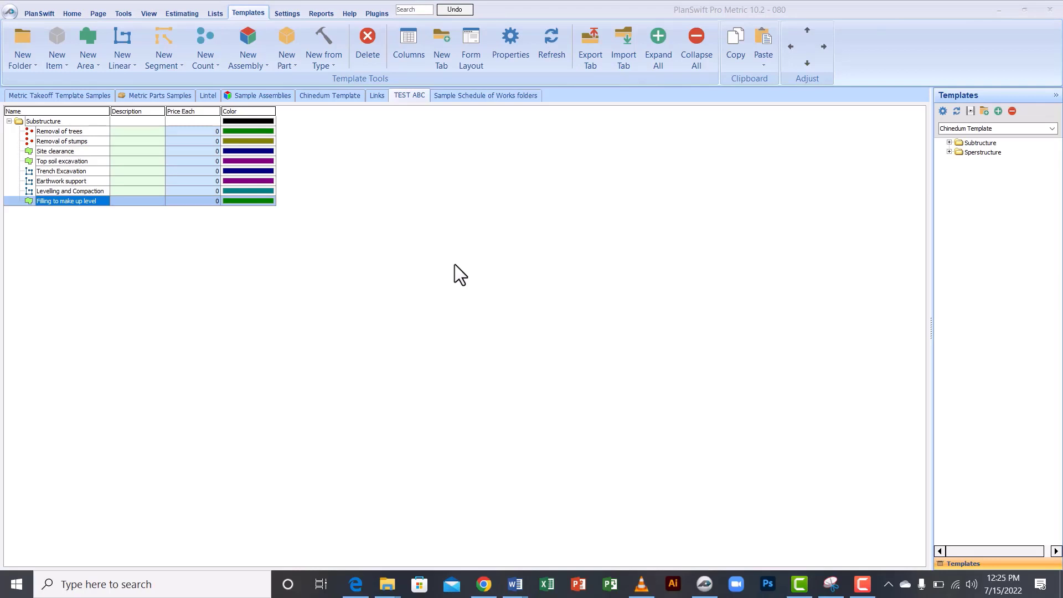
Add an area sub-item named "Damp proof Membrane" to the Substructure folder.
left_click(85, 121)
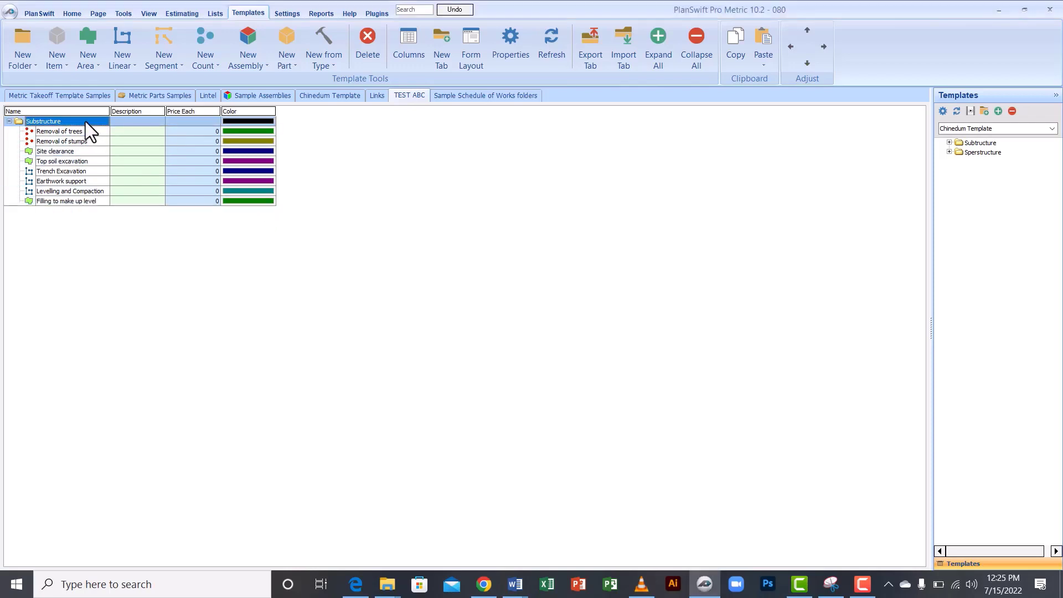
left_click(91, 57)
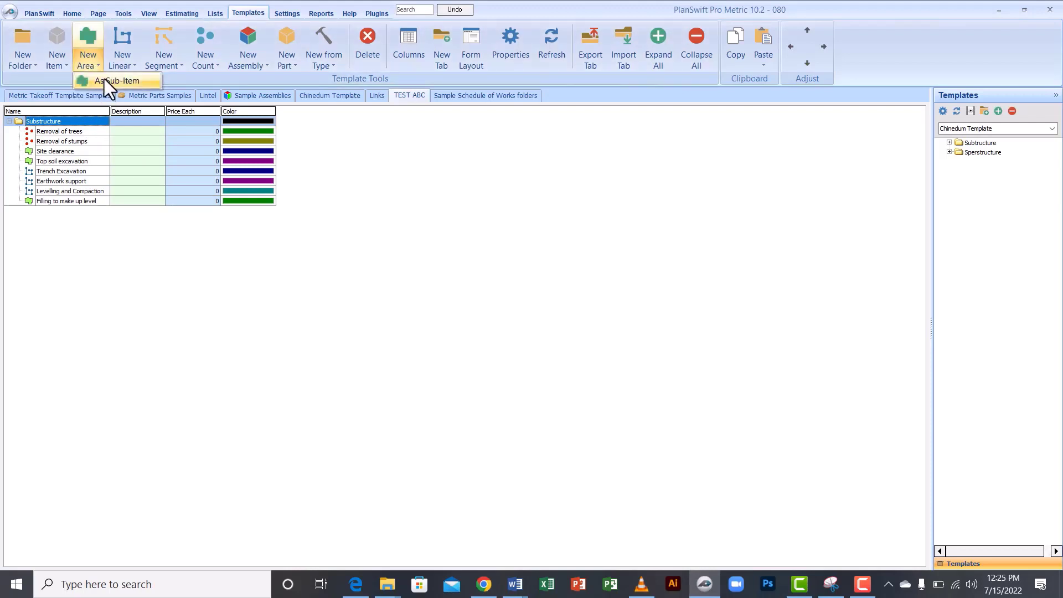
left_click(105, 80)
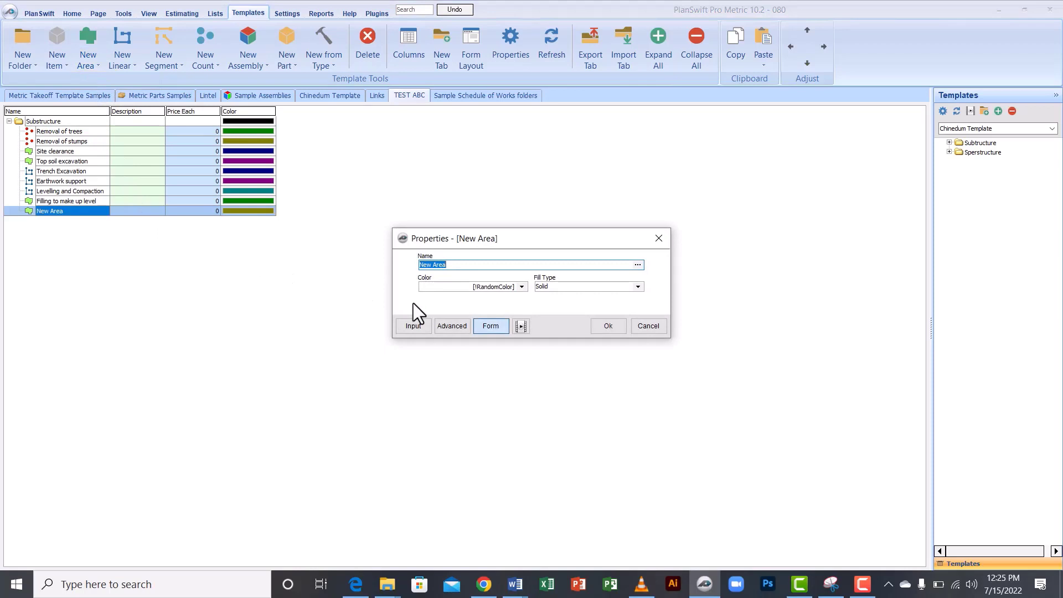
type("Damp proof Membrane")
left_click(613, 324)
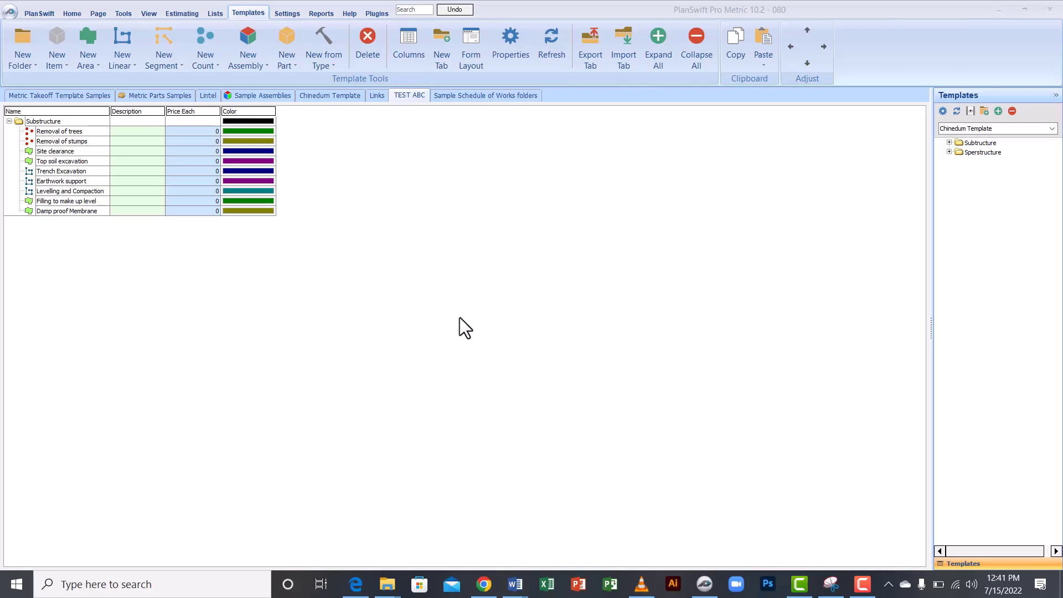
Create a subfolder named "Concrete" inside the Substructure folder.
left_click(48, 121)
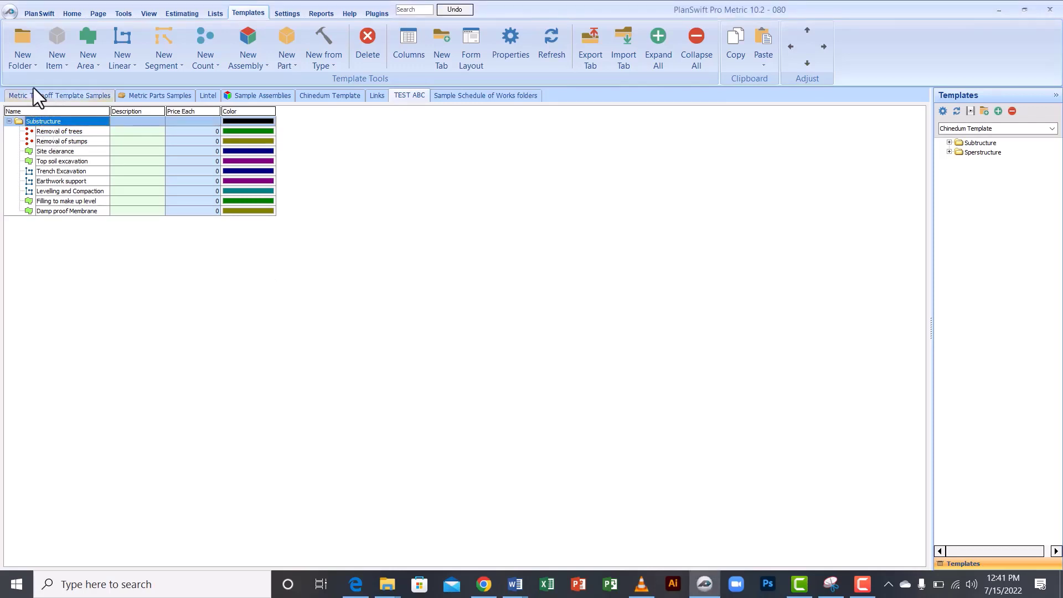
left_click(21, 52)
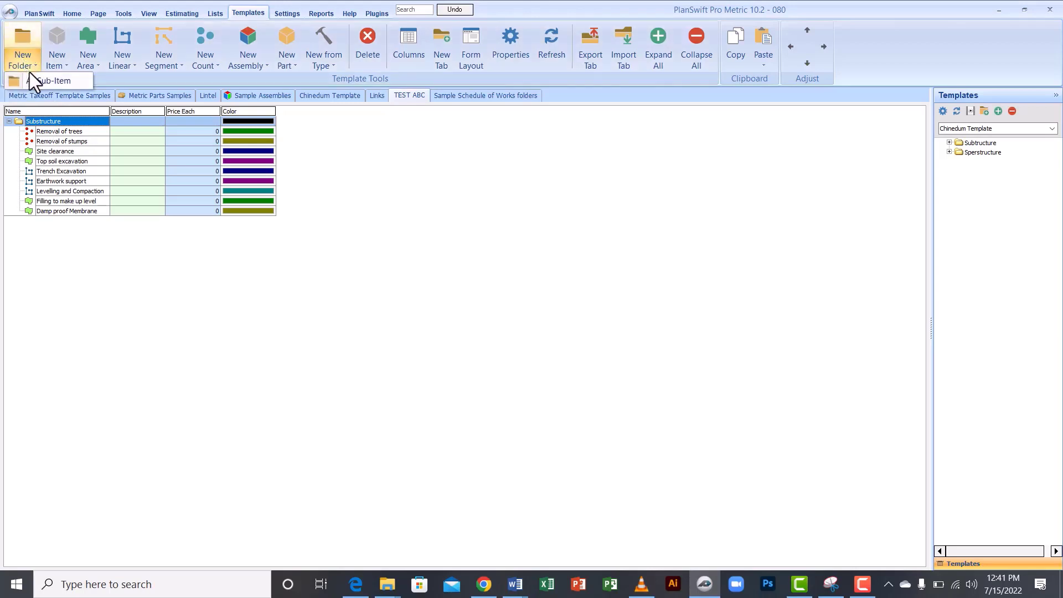
left_click(34, 81)
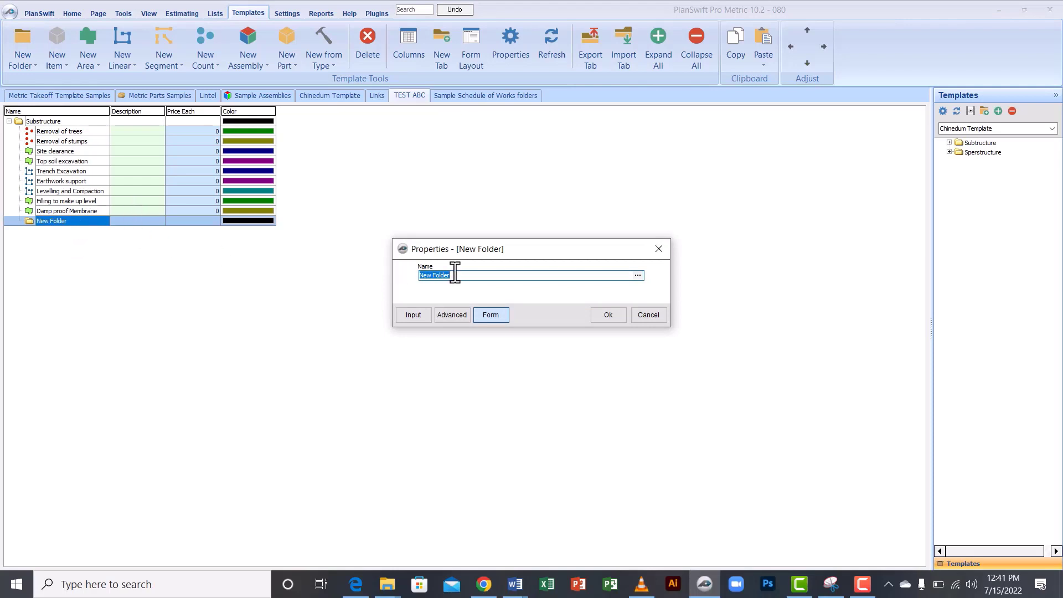
type("Concrete")
left_click(605, 314)
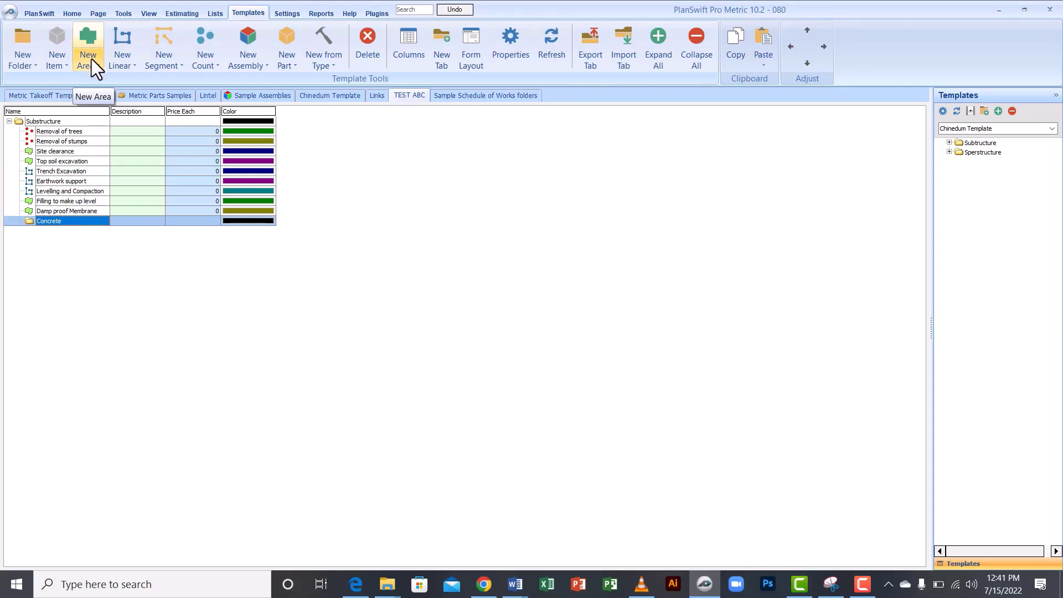
Add a linear sub-item named "Blinding" to the Concrete folder.
left_click(123, 65)
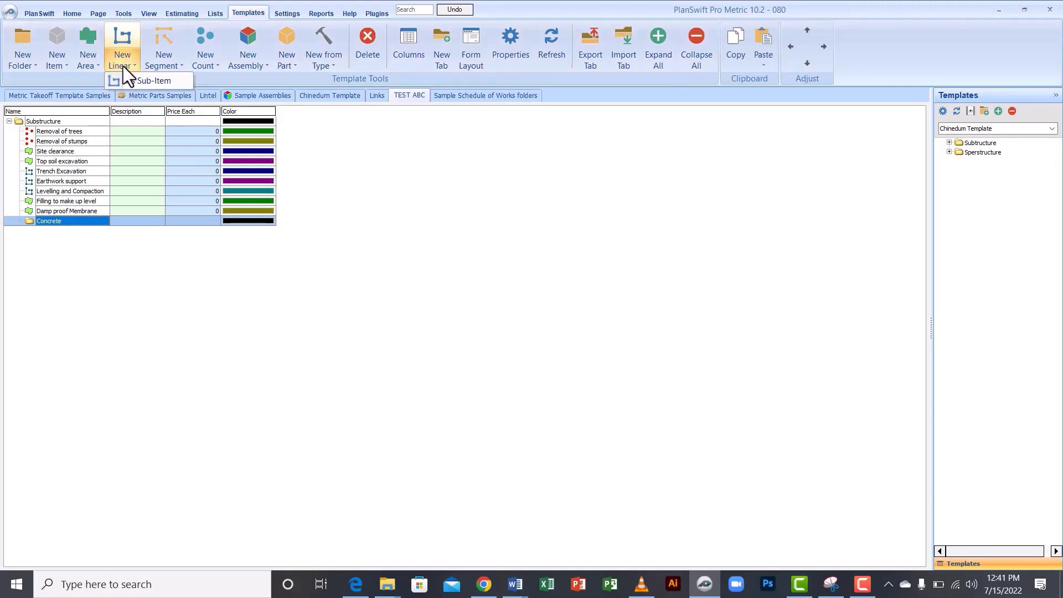
left_click(131, 81)
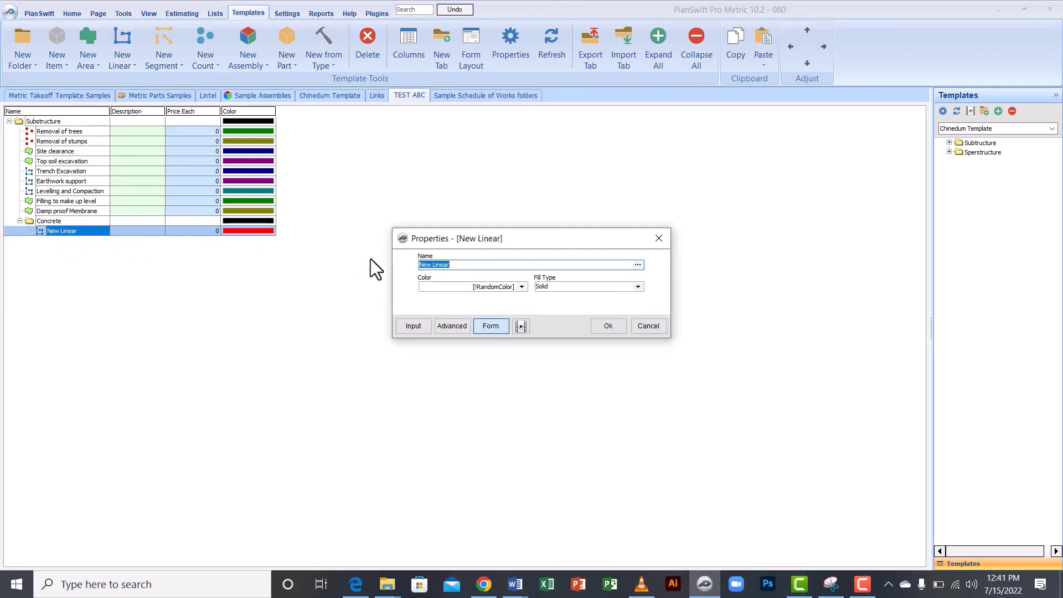
type("Blinding")
Add a number property named "Width" to the Estimating group in the advanced properties of Blinding.
left_click(452, 326)
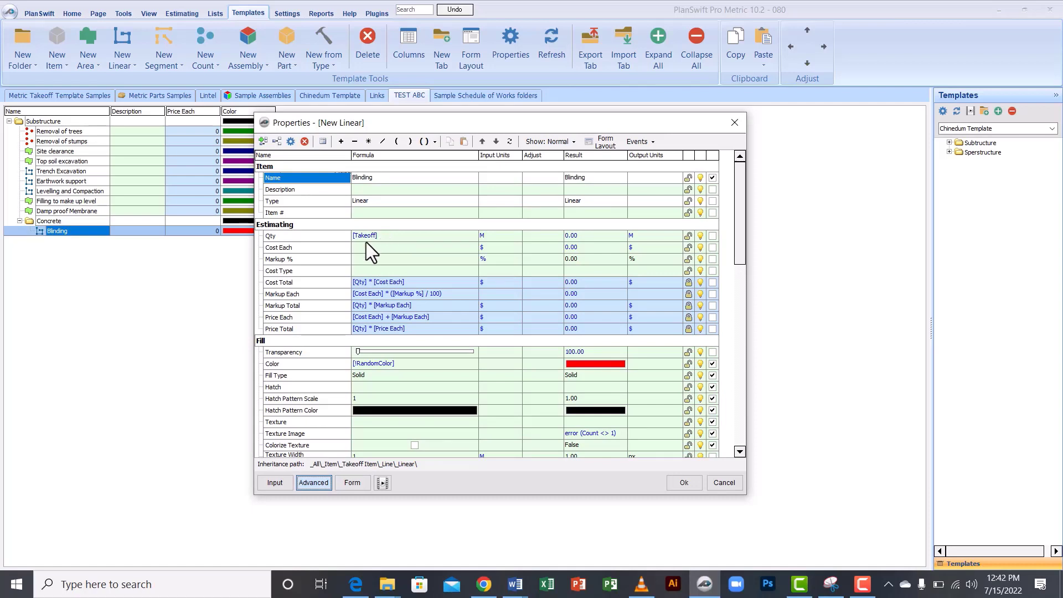
left_click(264, 143)
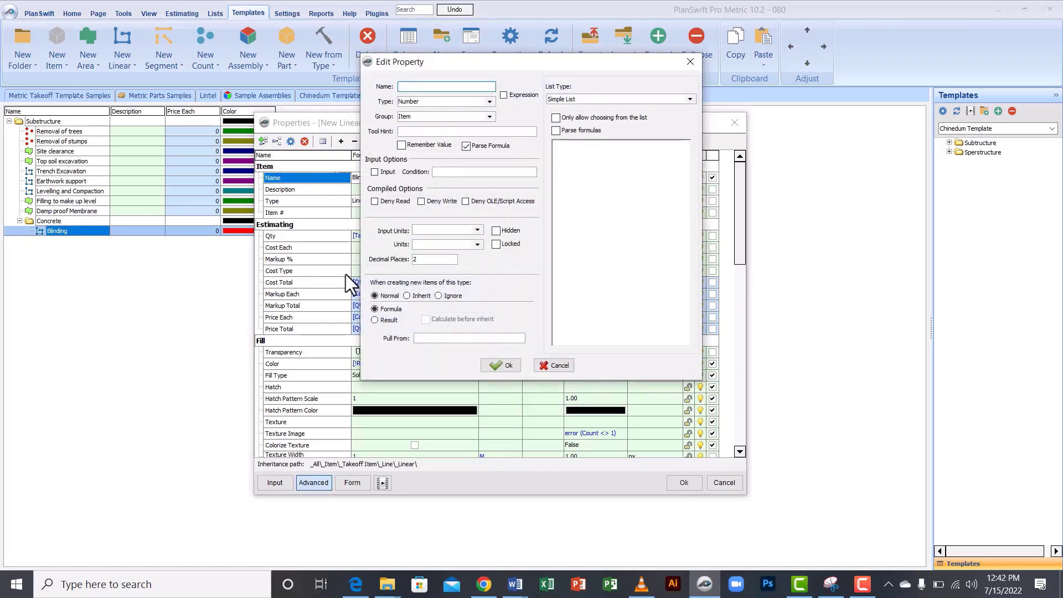
type("Width")
left_click(489, 117)
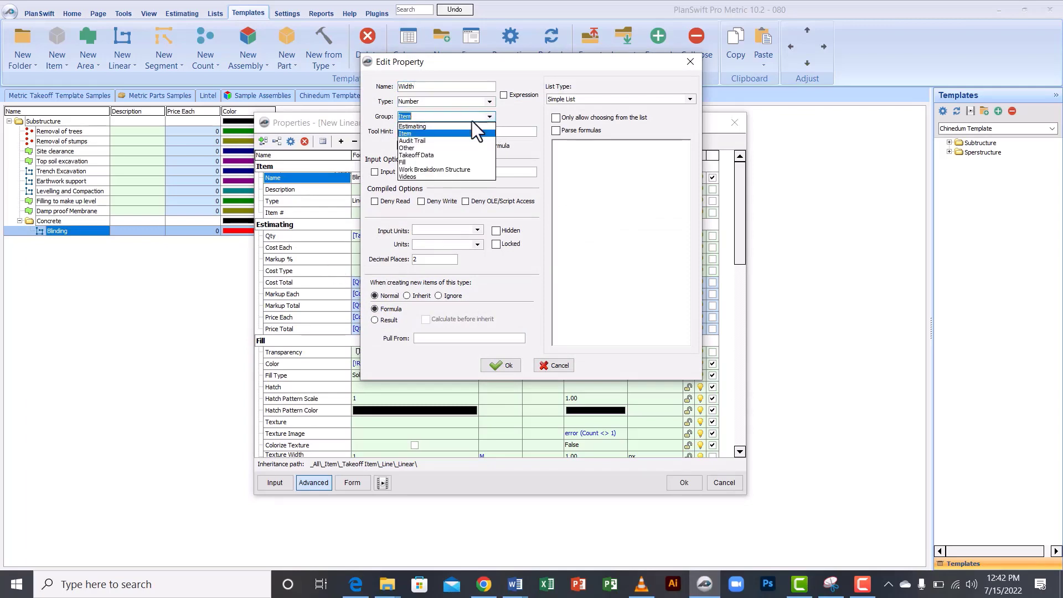
left_click(424, 126)
left_click(502, 366)
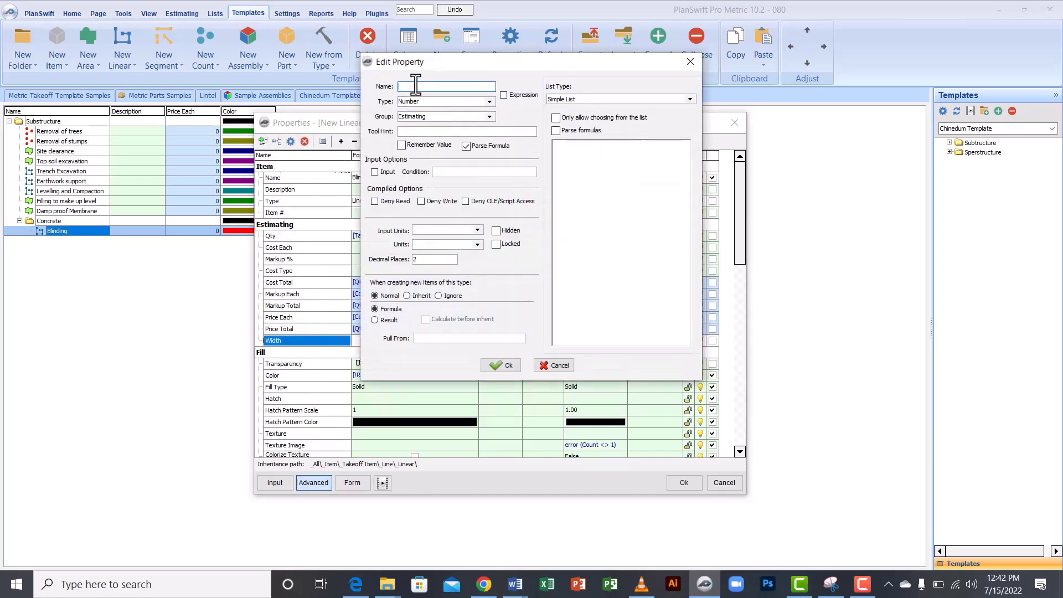
Add a number property named "Depth" to the Estimating group of Blinding.
type("Dep")
type("py")
key("BackSpace")
type("th")
left_click(497, 363)
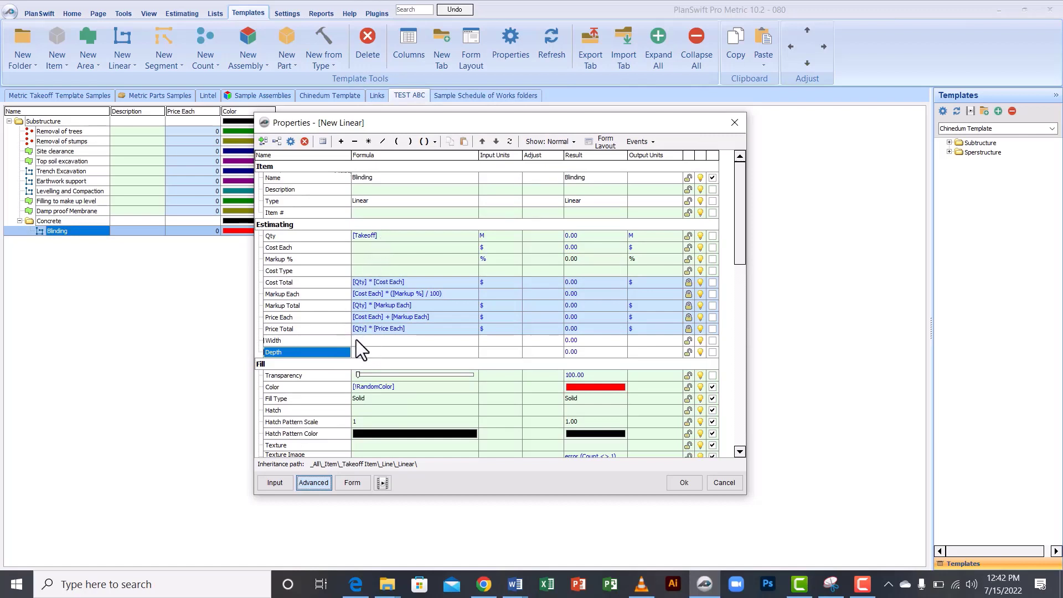
Set the input units of Blinding's Width and Depth properties to M.
left_click(505, 341)
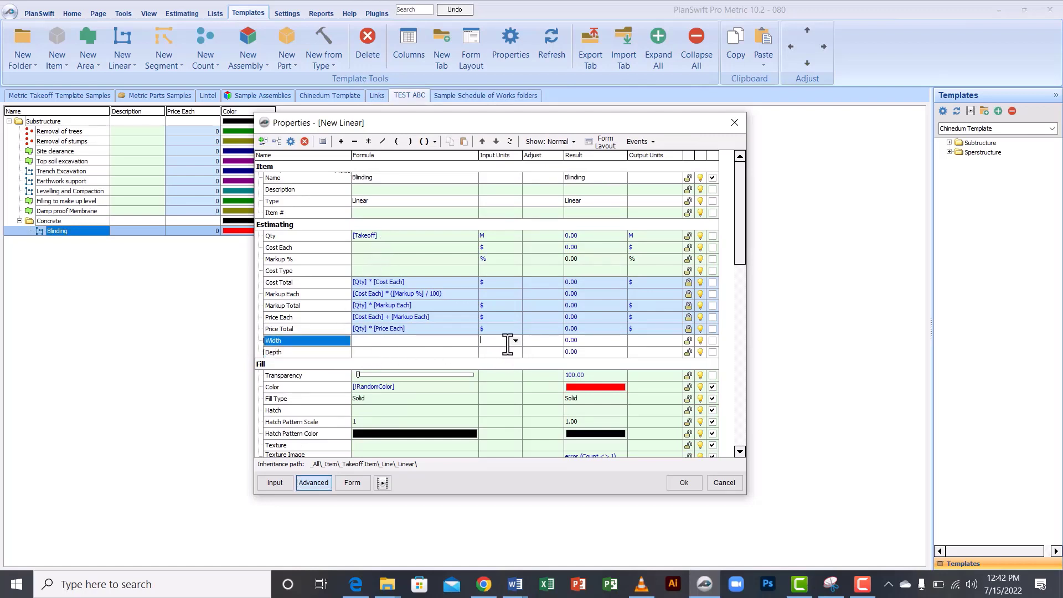
left_click(516, 341)
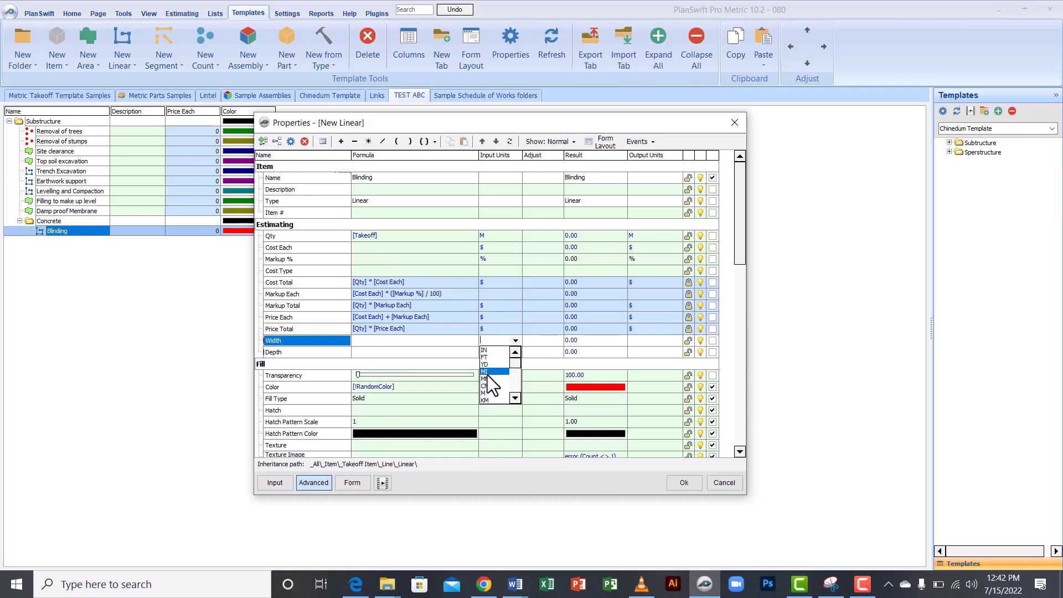
left_click(491, 393)
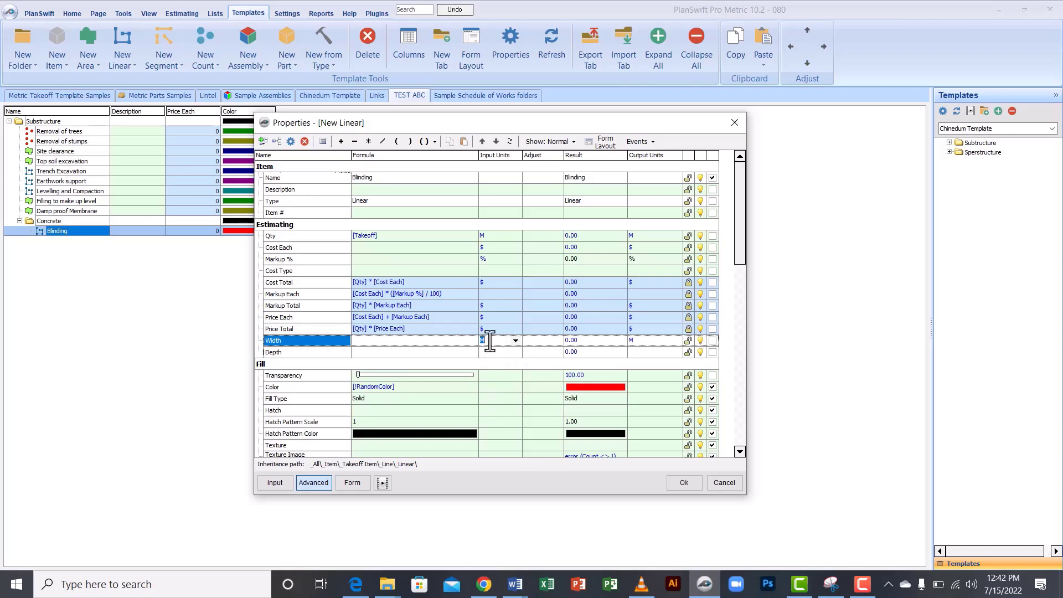
left_click(517, 352)
left_click(516, 353)
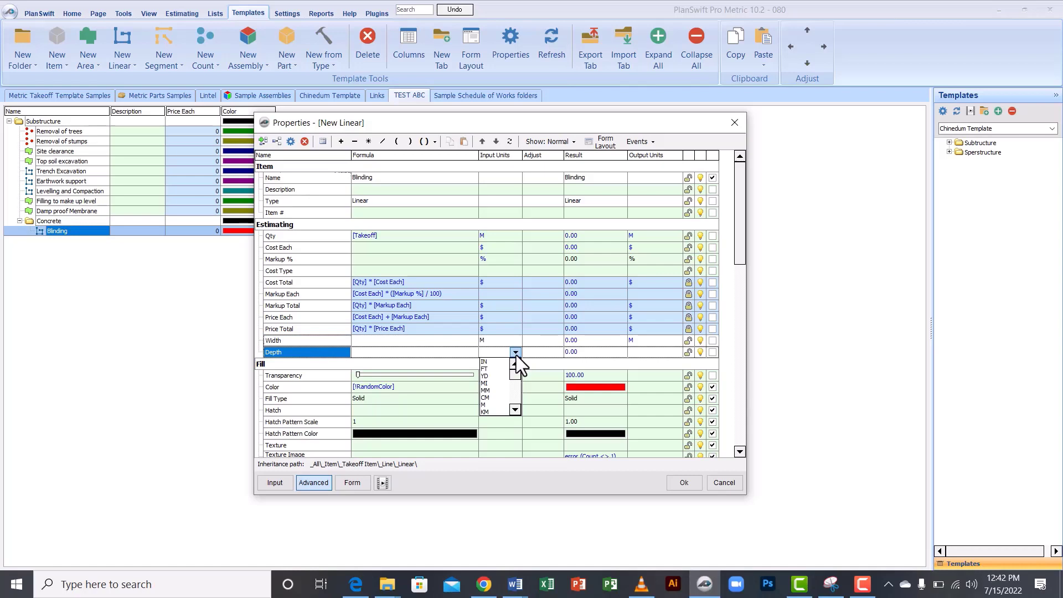
left_click(489, 405)
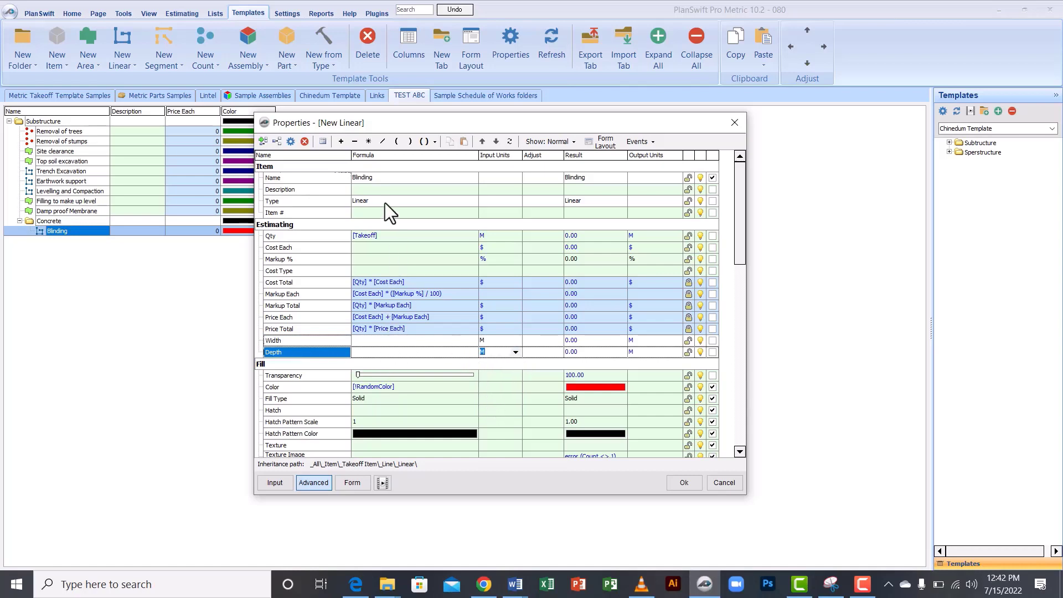
Set the Qty formula of Blinding to [Takeoff] * [Width] * [Depth].
left_click(387, 240)
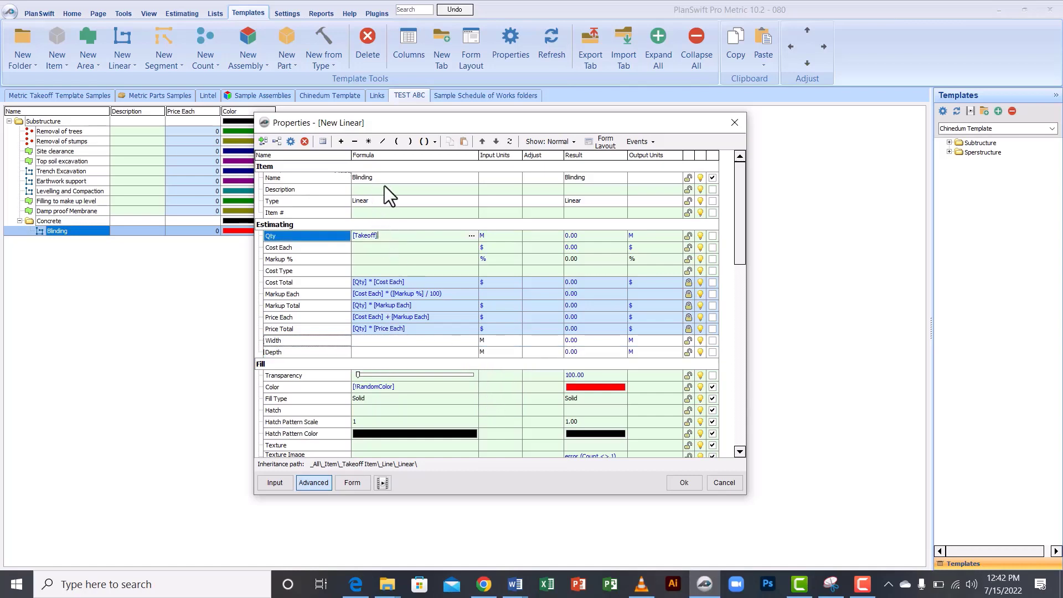
type("*")
left_click(328, 341)
left_click(403, 235)
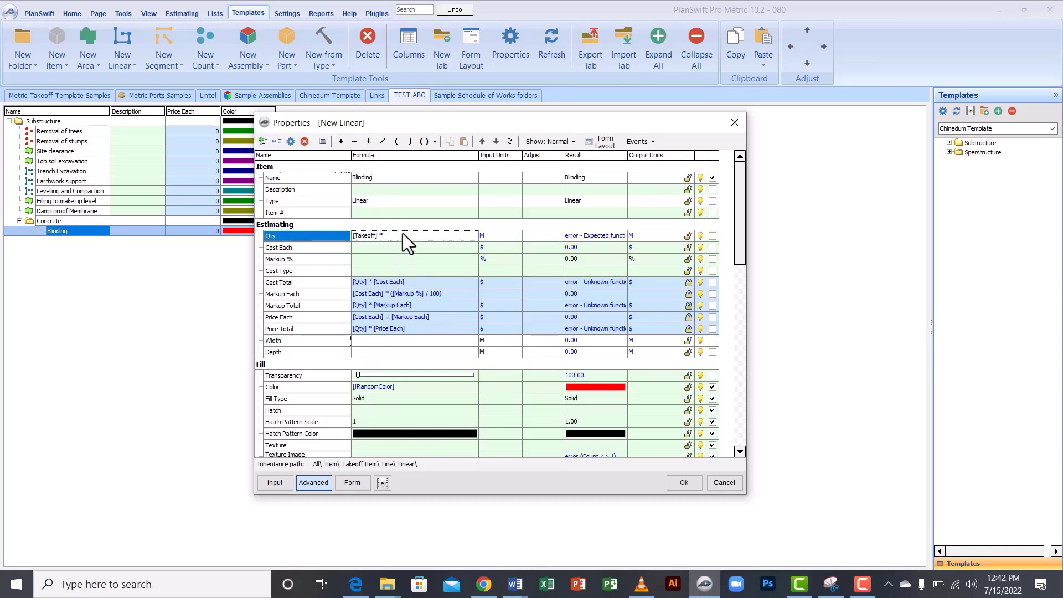
left_click(401, 235)
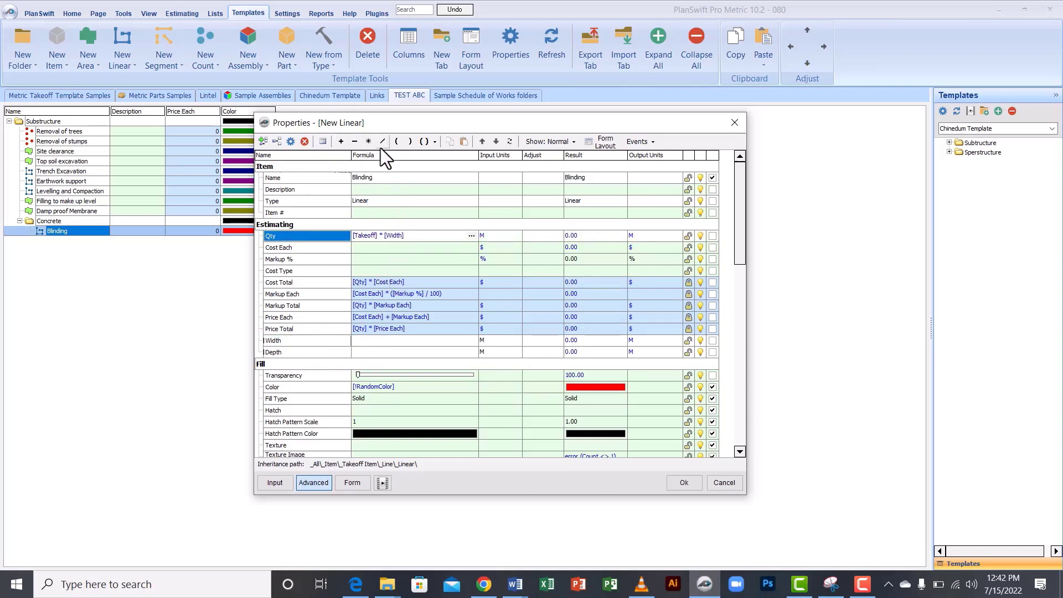
left_click(299, 354)
left_click(431, 234)
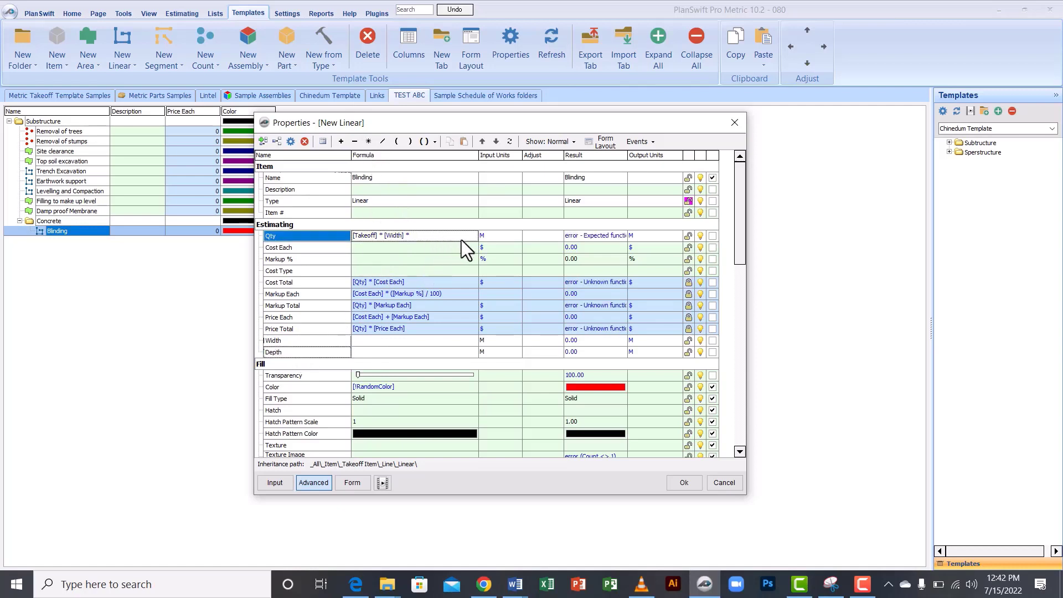
Set the Qty units of Blinding to CM and lock Qty, and include Width and Depth as form inputs.
left_click(517, 235)
left_click(498, 282)
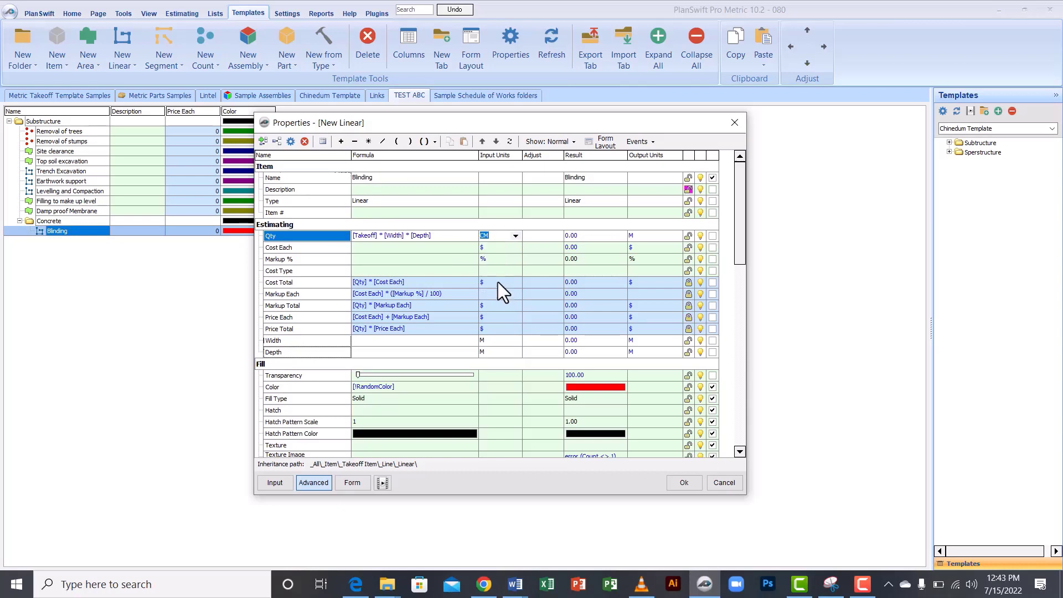
left_click(689, 235)
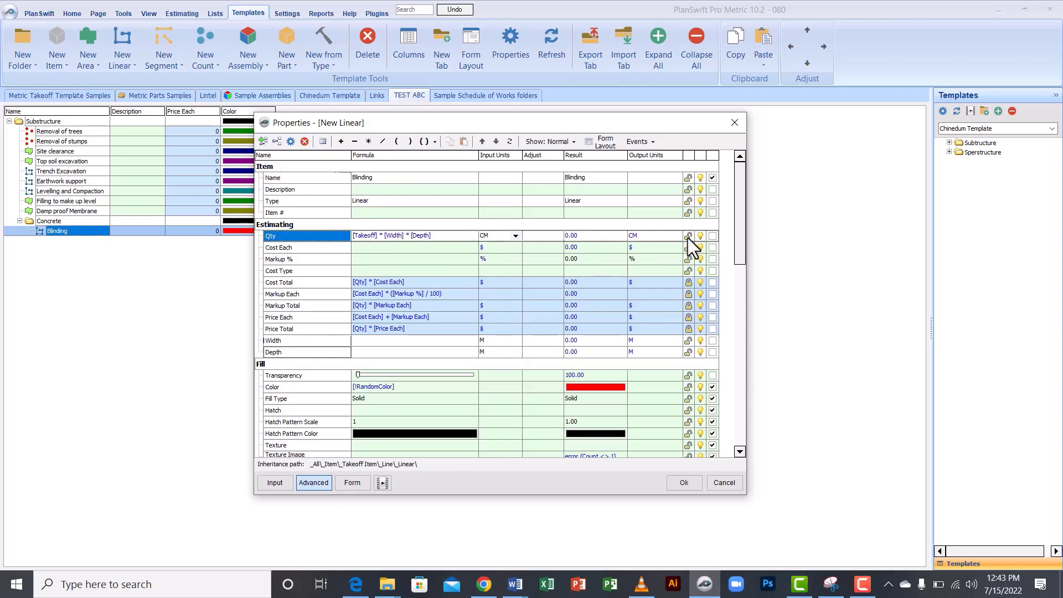
left_click(713, 340)
left_click(713, 352)
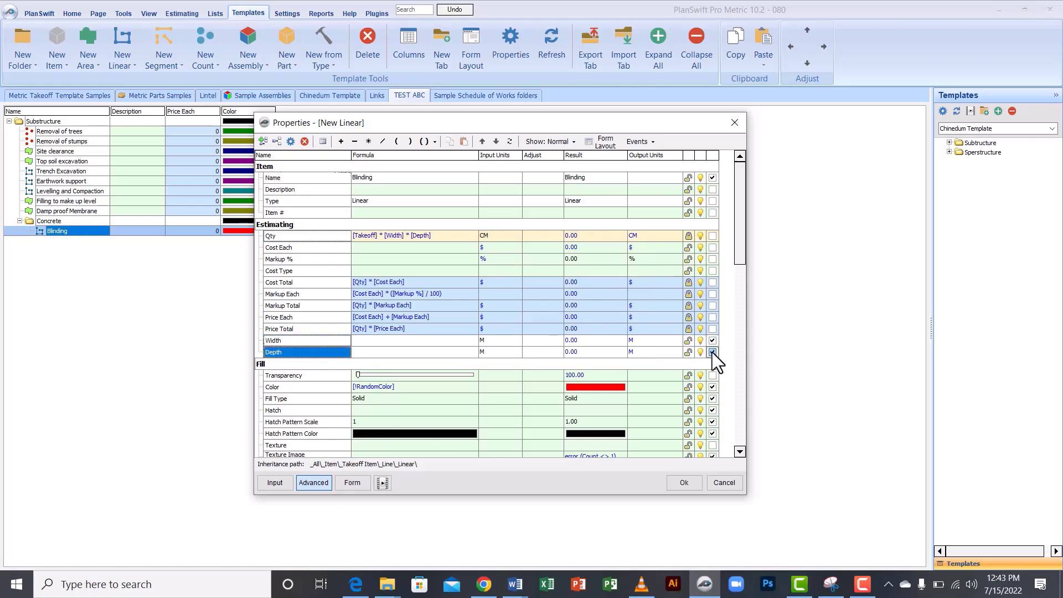
Turn on units for the Width and Depth fields in the form layout of Blinding, and save the item.
left_click(603, 144)
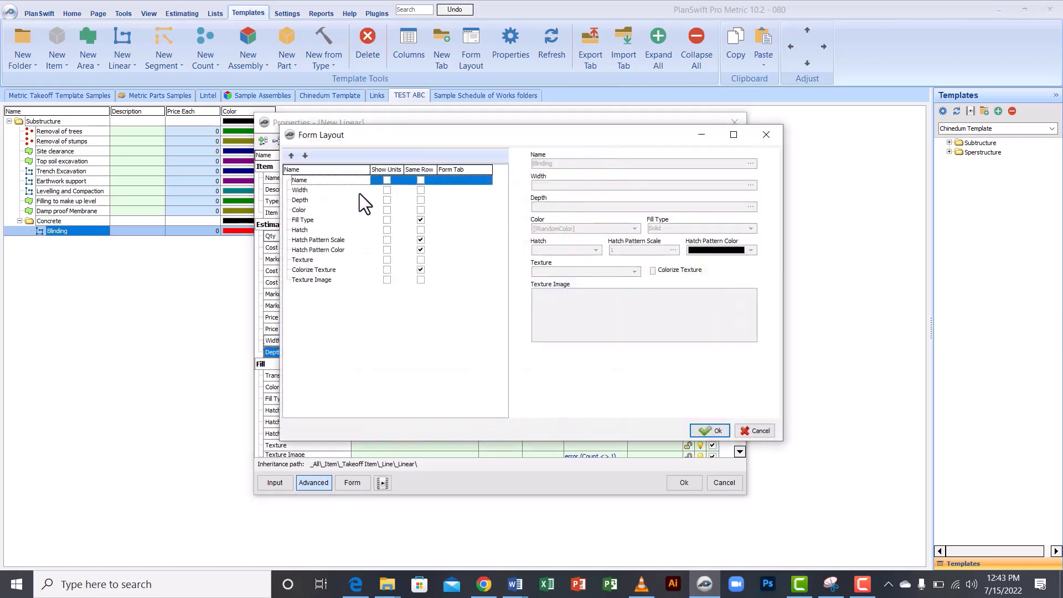
left_click(388, 190)
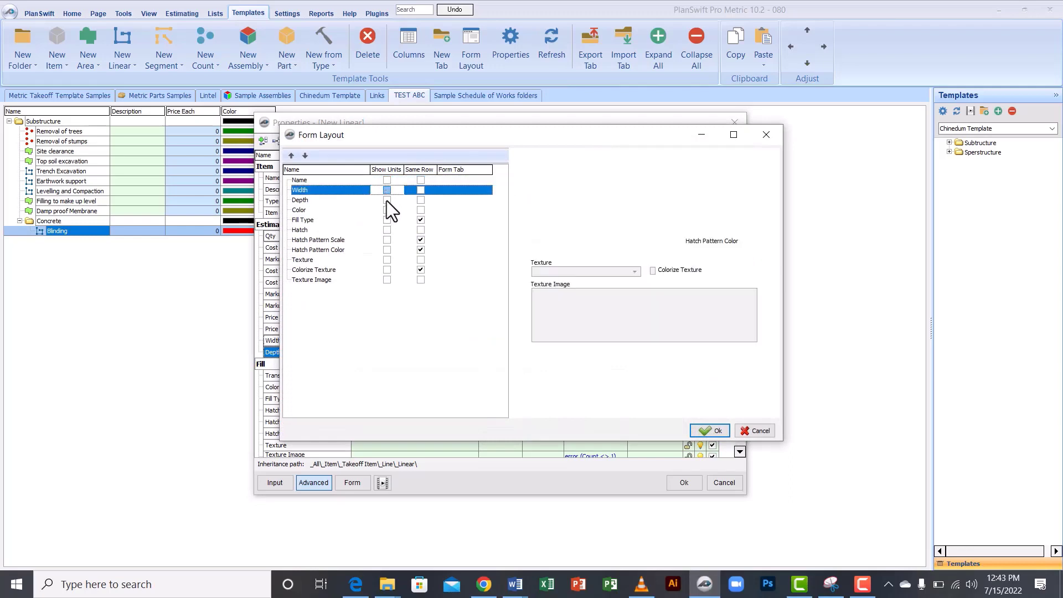
left_click(387, 200)
left_click(387, 200)
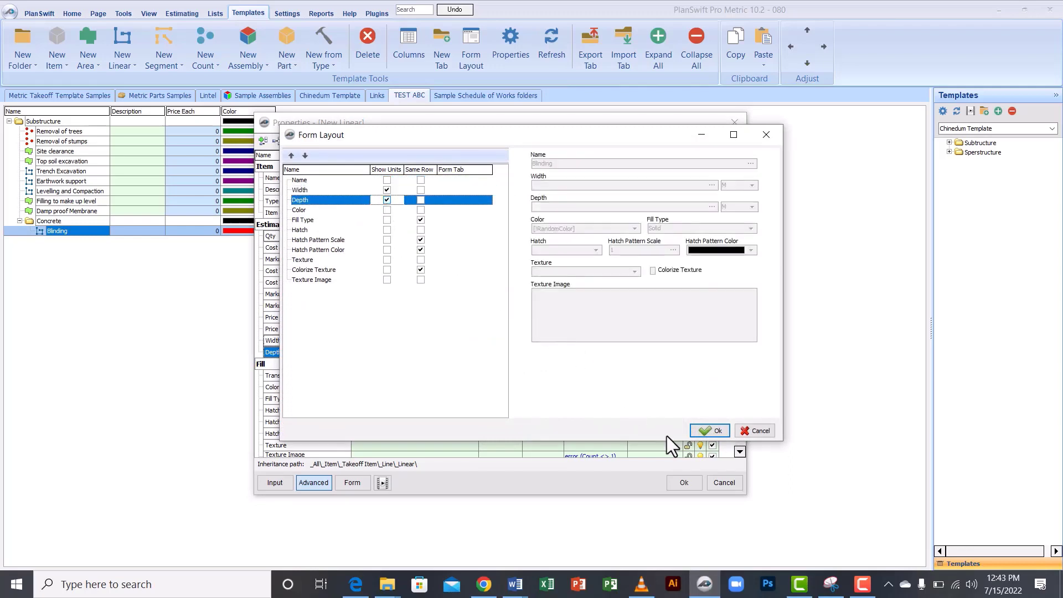
left_click(712, 431)
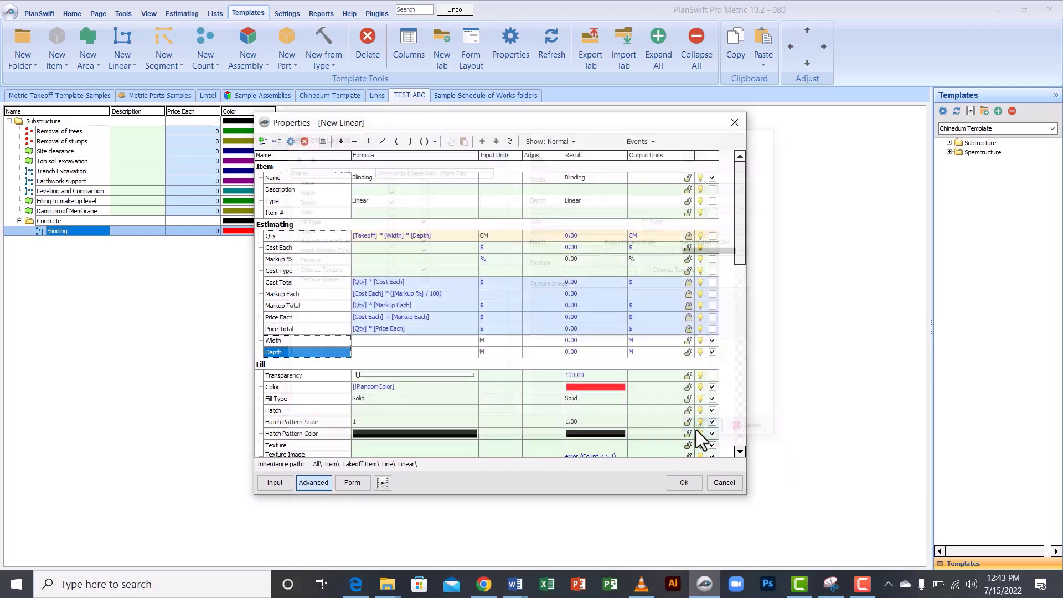
left_click(680, 483)
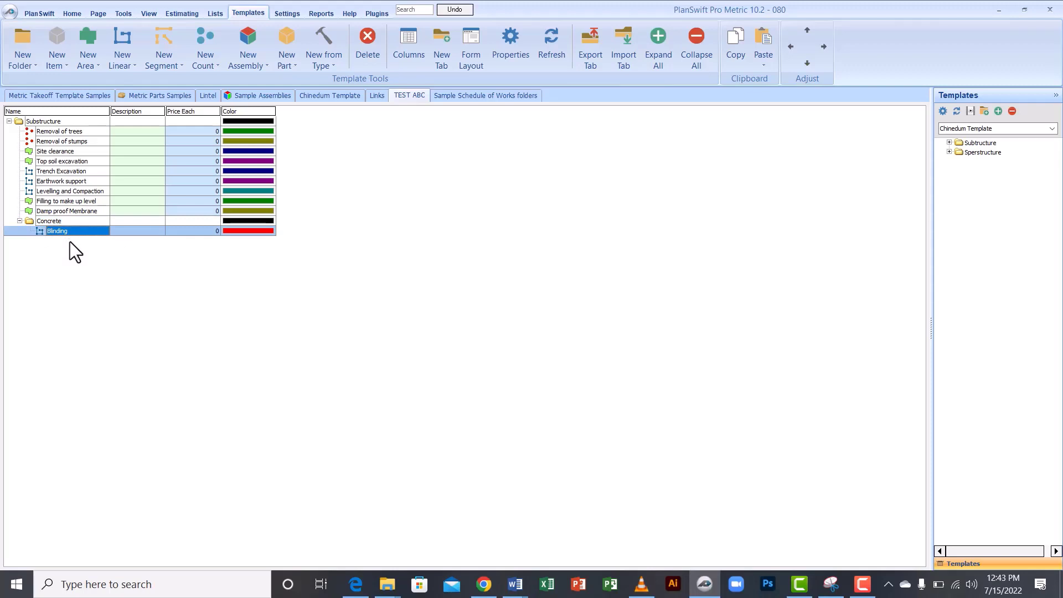
Add a second linear sub-item named "Ground Beam" to the Concrete folder.
left_click(39, 221)
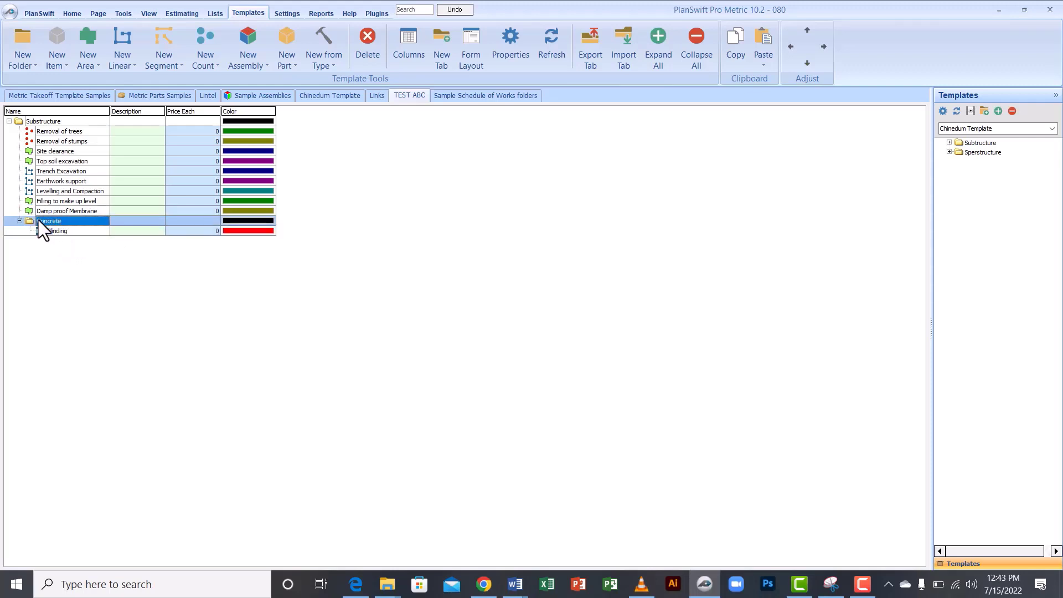
left_click(122, 59)
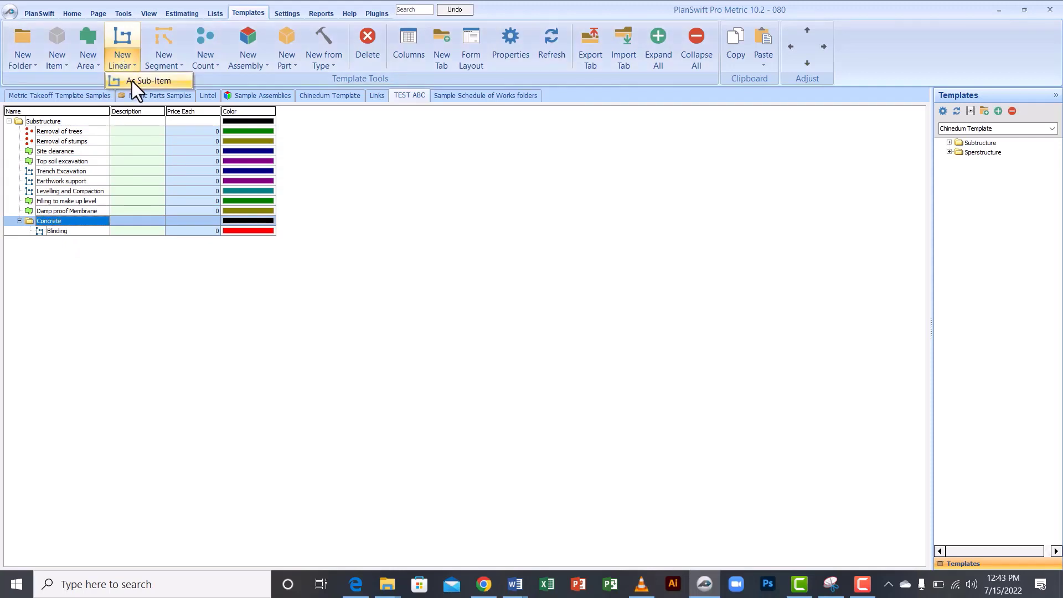
left_click(132, 81)
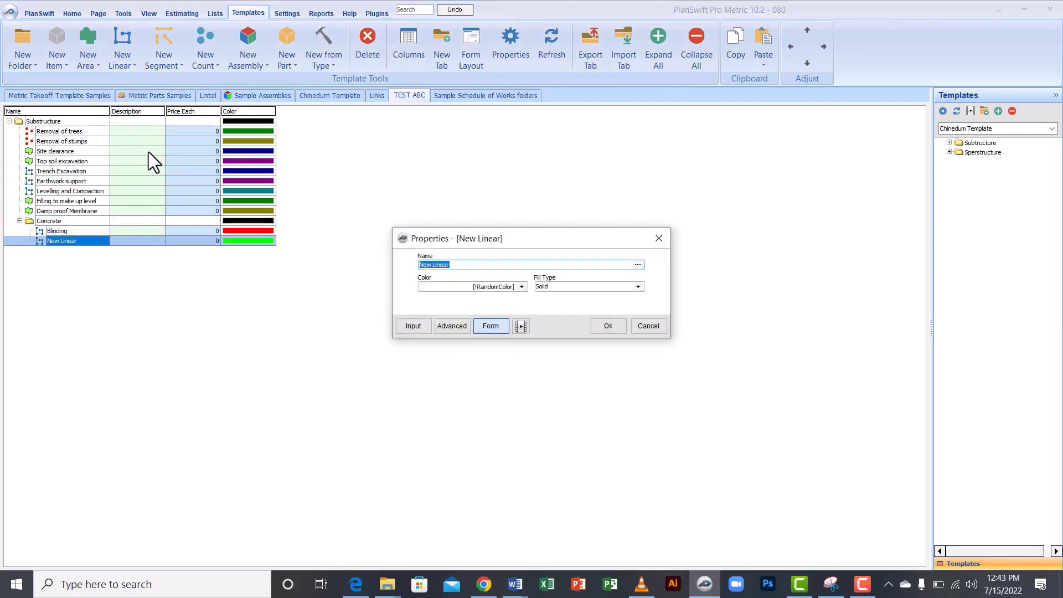
type("Ground Beam")
Set the Qty formula of Ground Beam to [Takeoff] * [Width] * [Depth], using the existing Width and Depth properties under Takeoff Data.
left_click(451, 325)
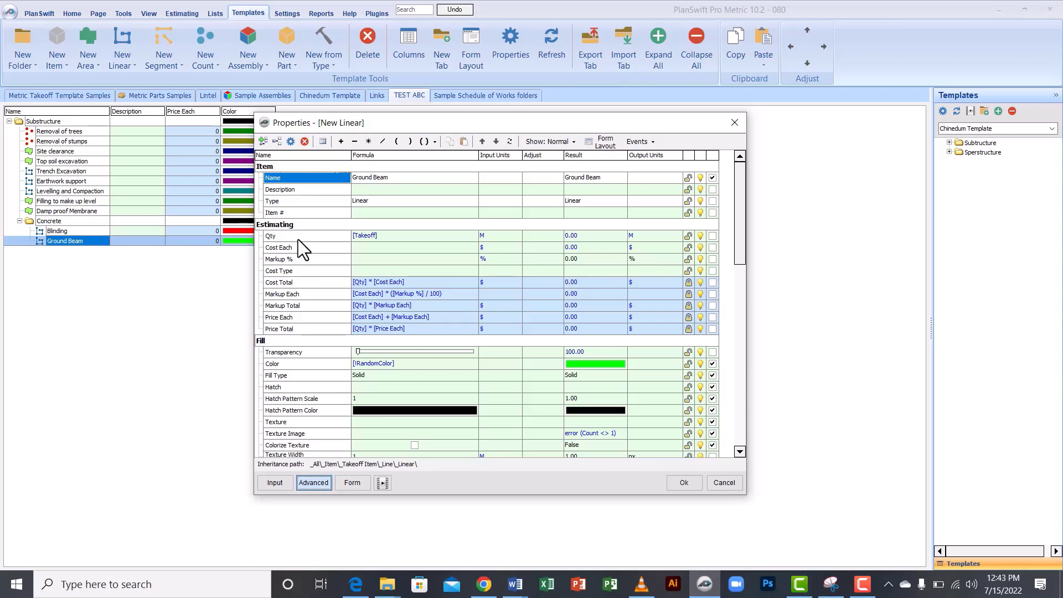
double_click(280, 339)
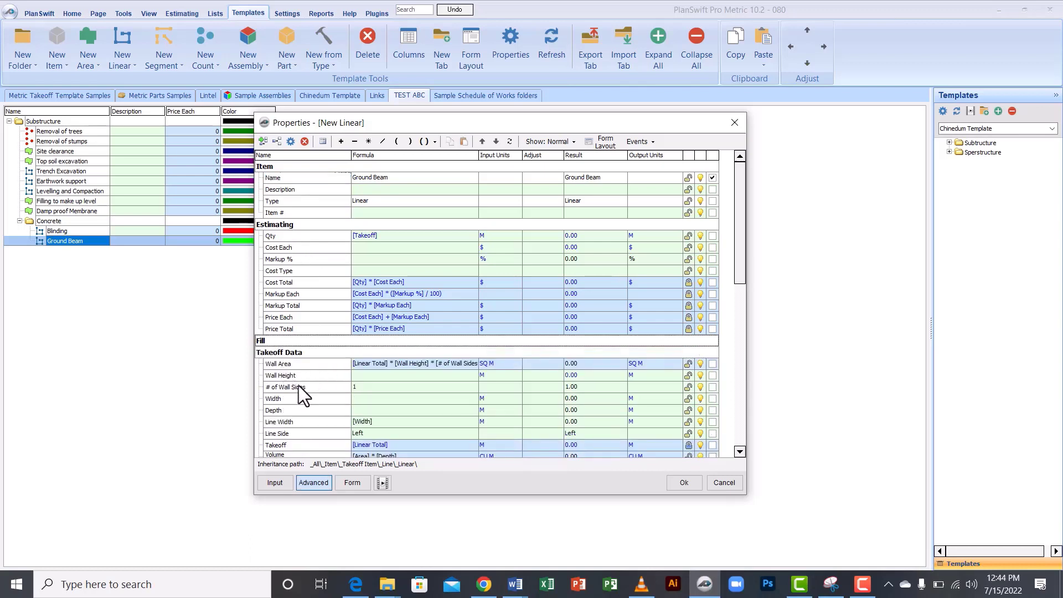
left_click(300, 399)
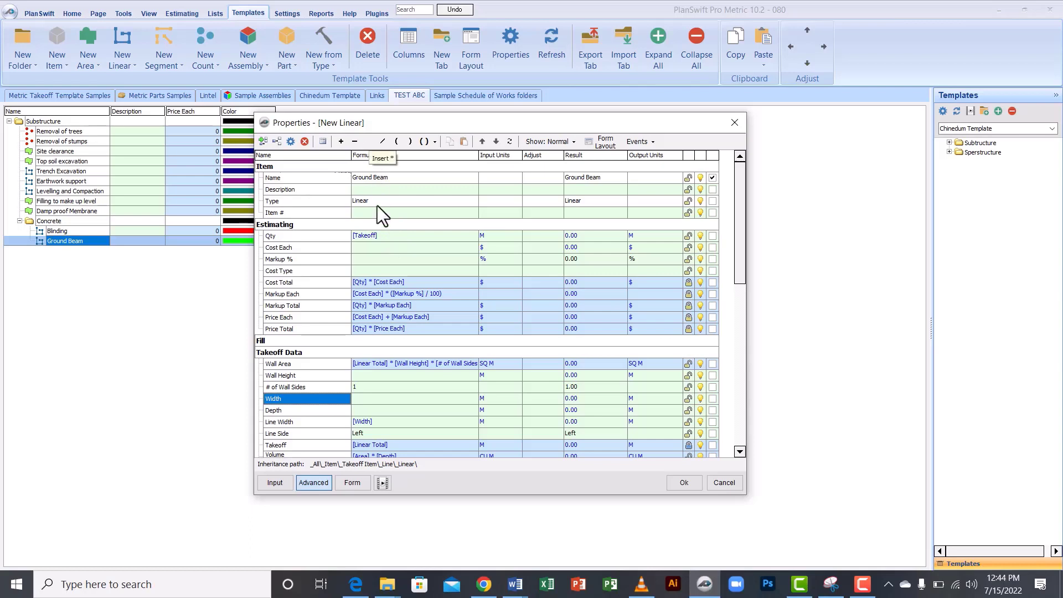
left_click(382, 236)
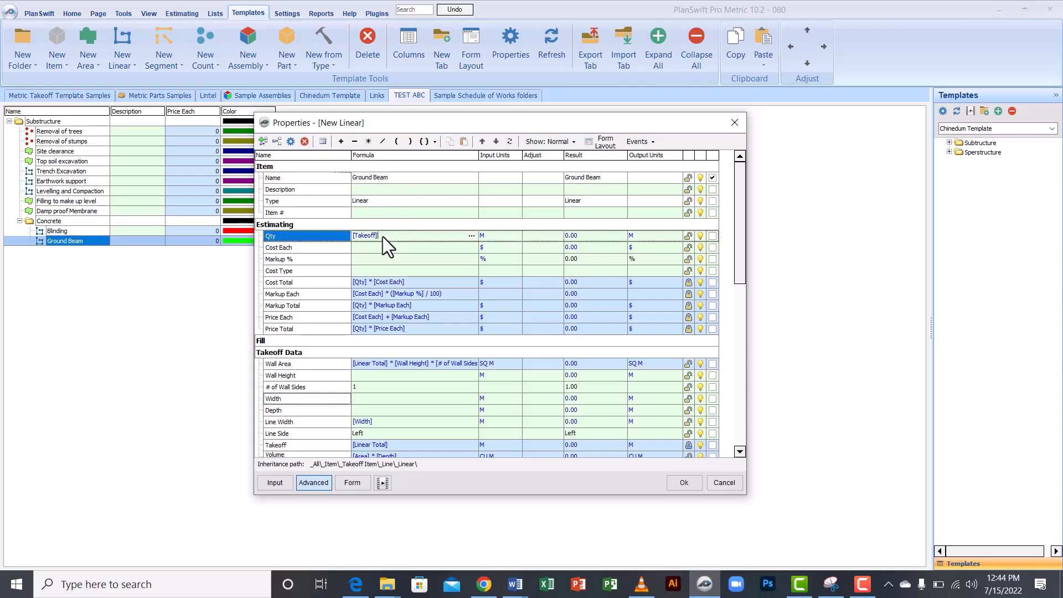
left_click(368, 142)
left_click(279, 398)
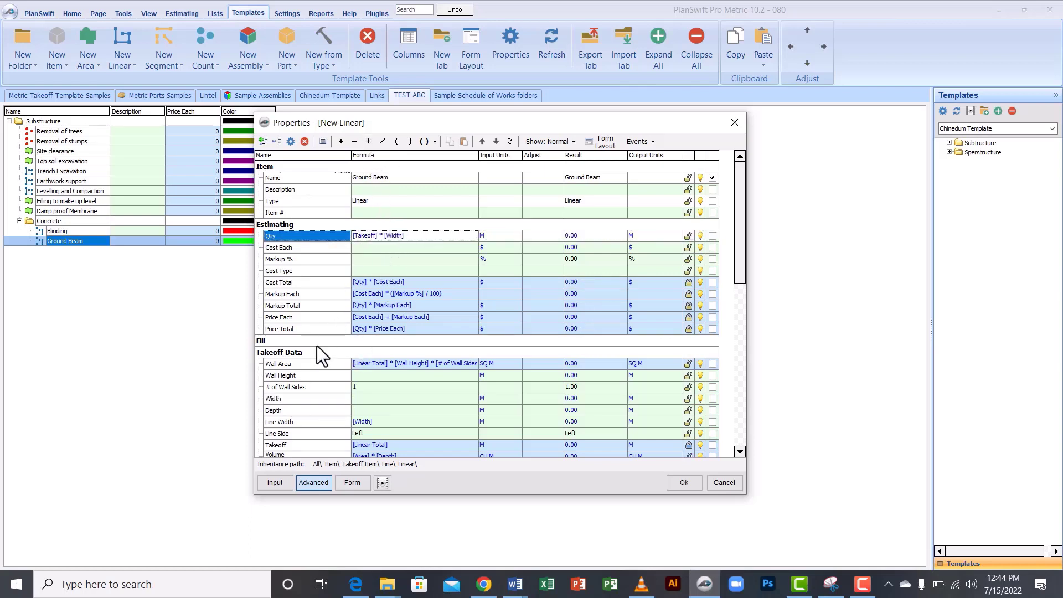
left_click(368, 142)
left_click(287, 410)
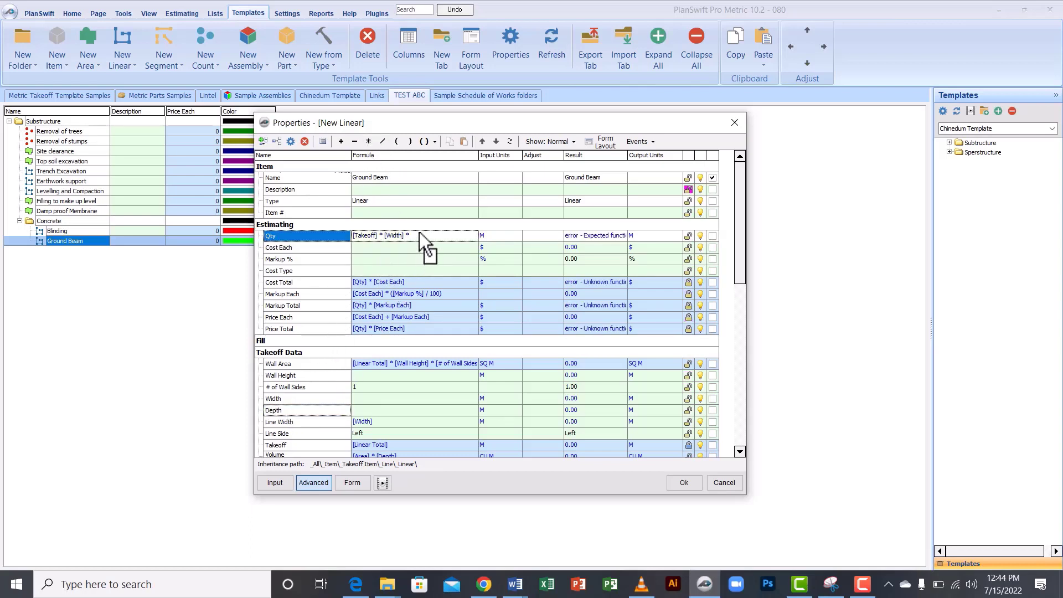
Set the Qty input units of Ground Beam to CM.
left_click(517, 235)
left_click(516, 236)
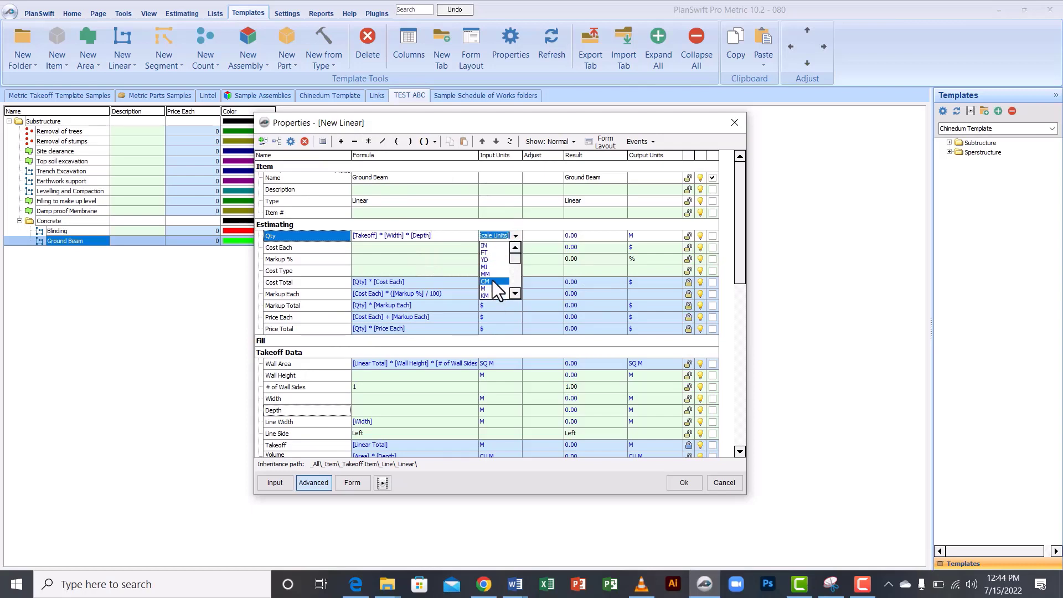
left_click(492, 281)
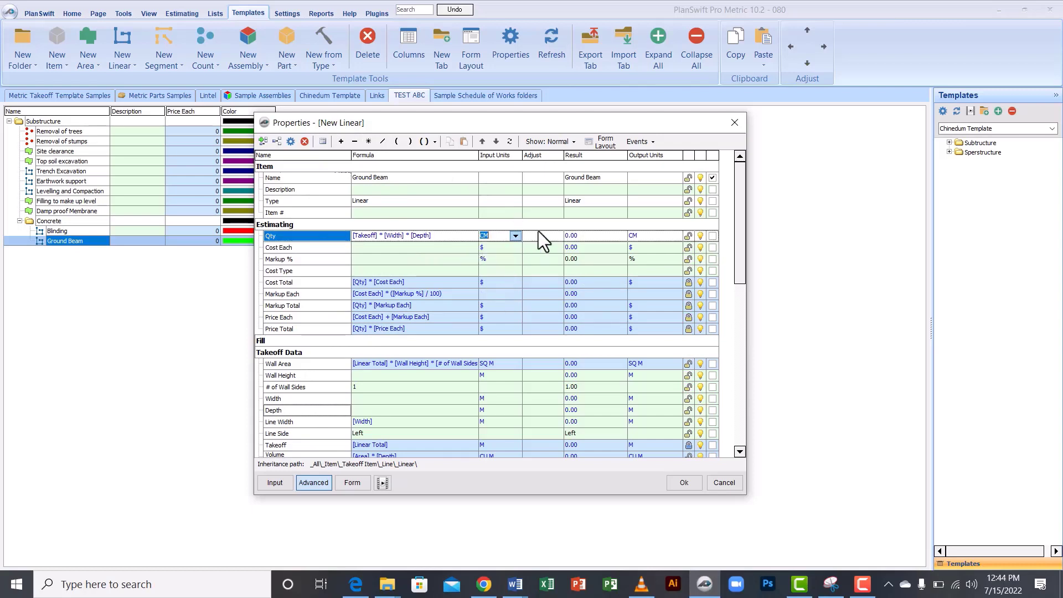
Lock the Qty property of Ground Beam and include its Width and Depth properties as form inputs.
left_click(689, 237)
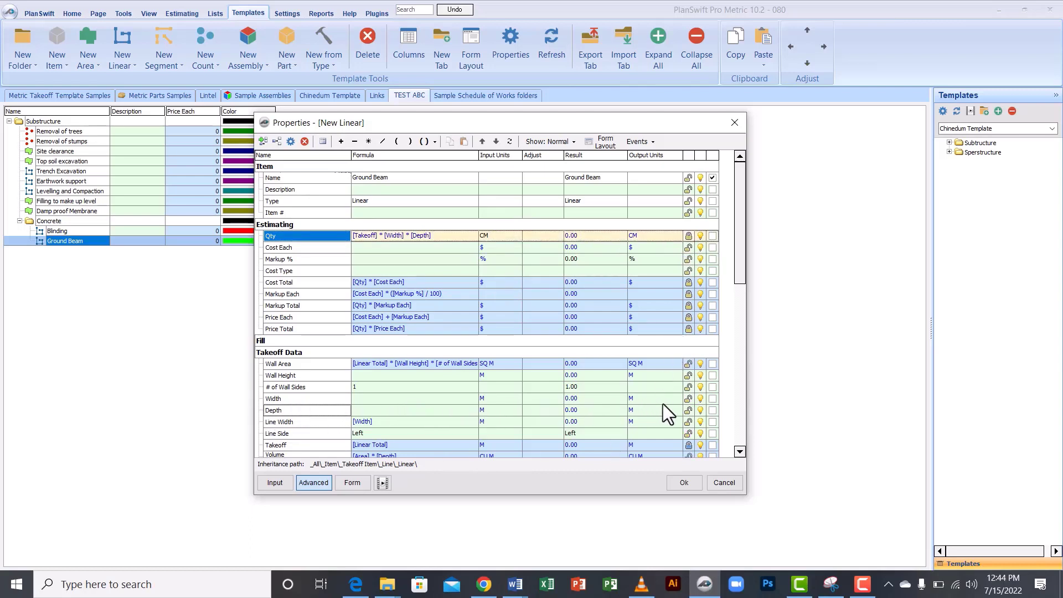
left_click(713, 398)
left_click(712, 410)
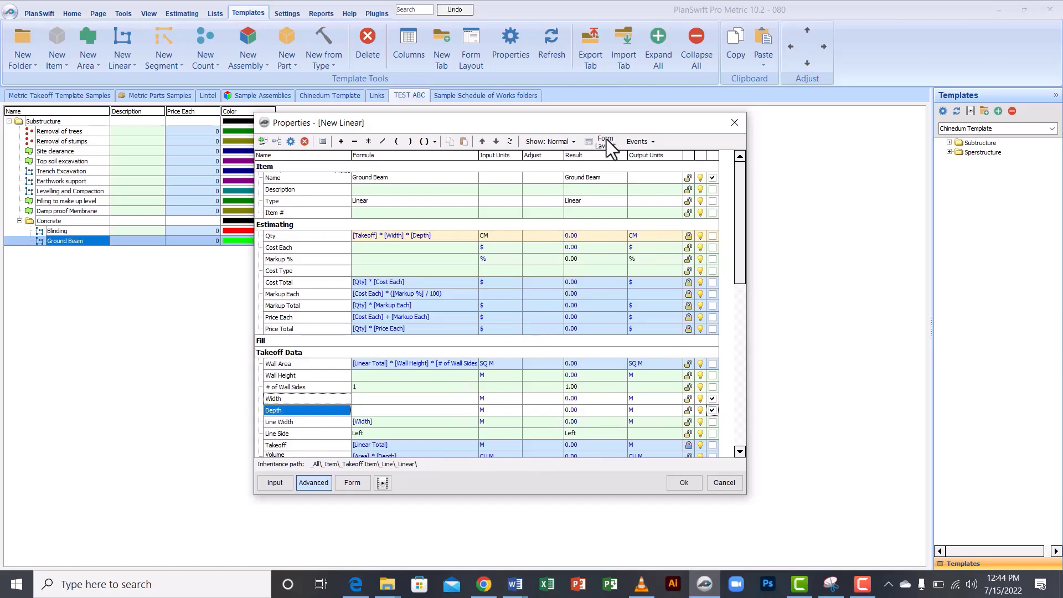
Show units for the Width and Depth fields in the form layout of Ground Beam, and save the item.
left_click(589, 144)
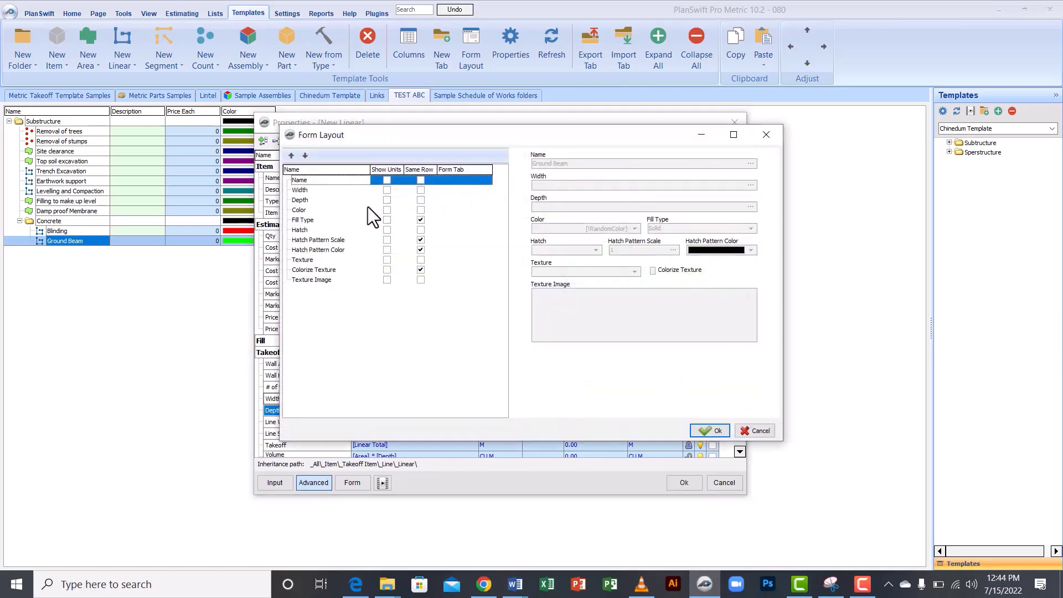
left_click(387, 190)
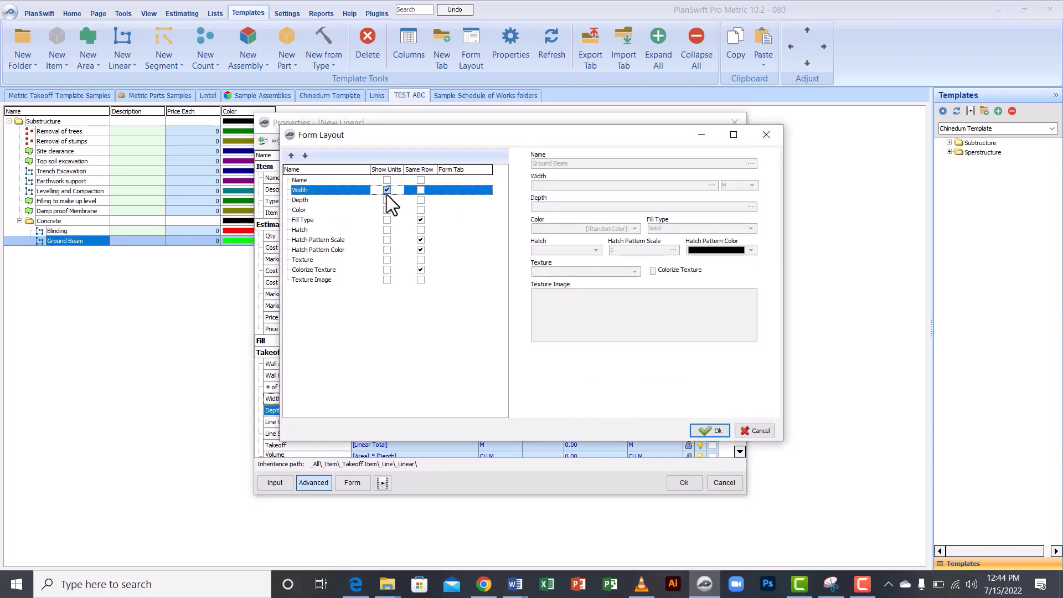
left_click(388, 199)
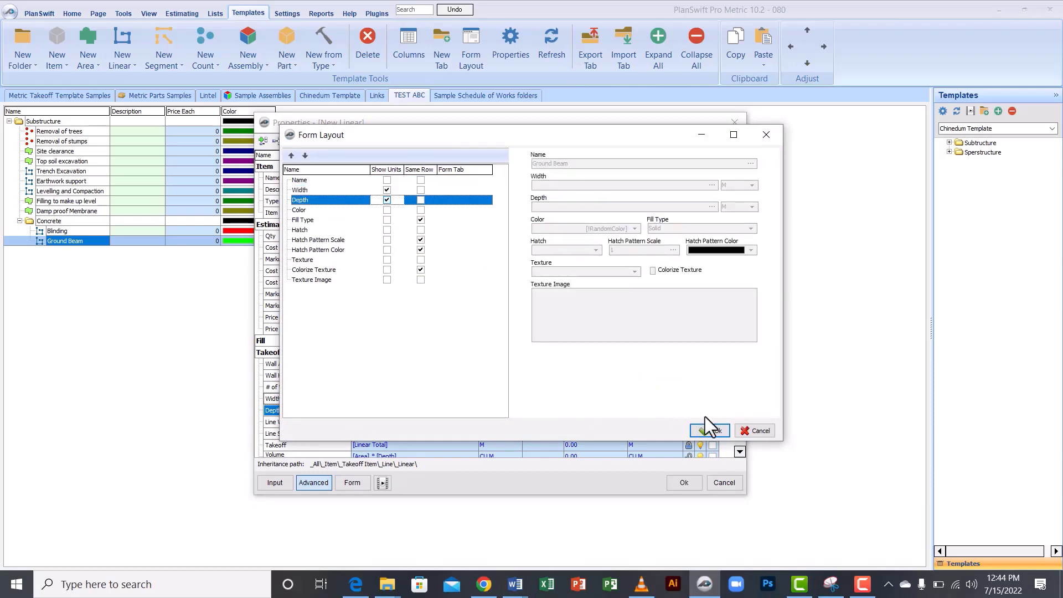
left_click(707, 432)
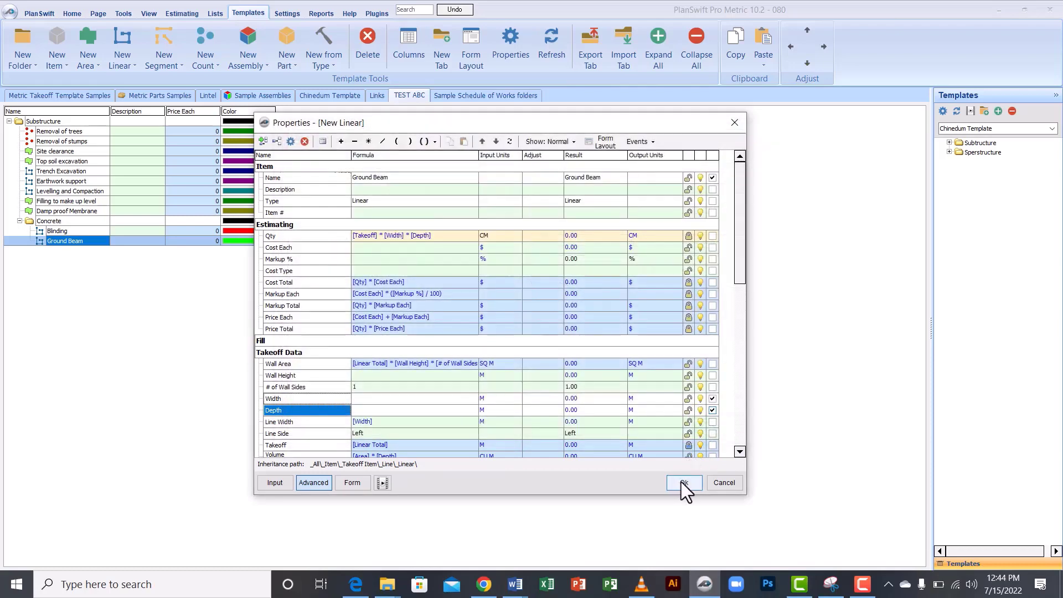
left_click(683, 482)
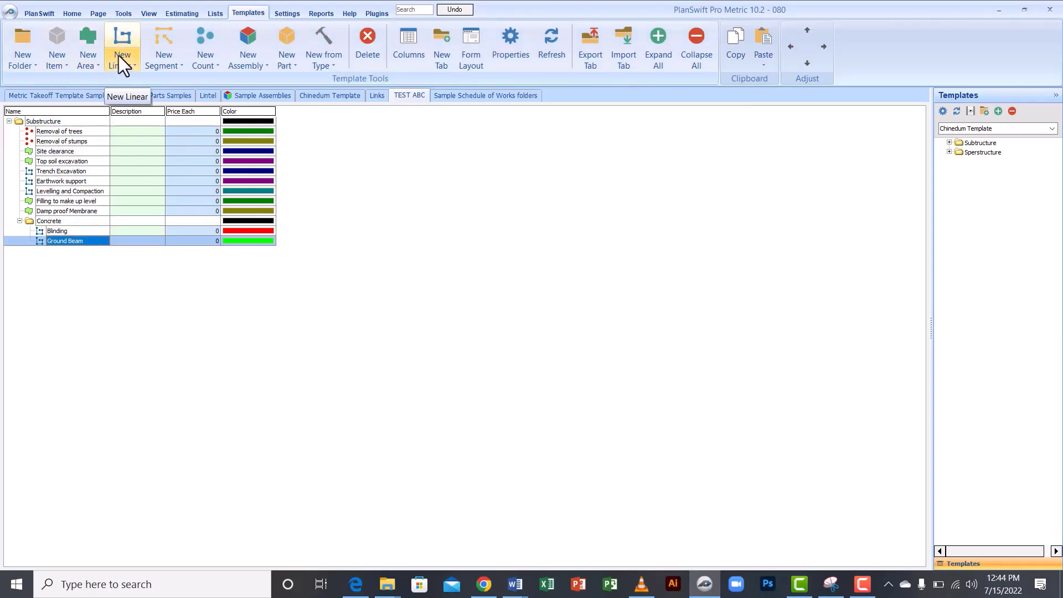
Add an area sub-item named "Oversite Concrete" to the Concrete folder.
left_click(88, 56)
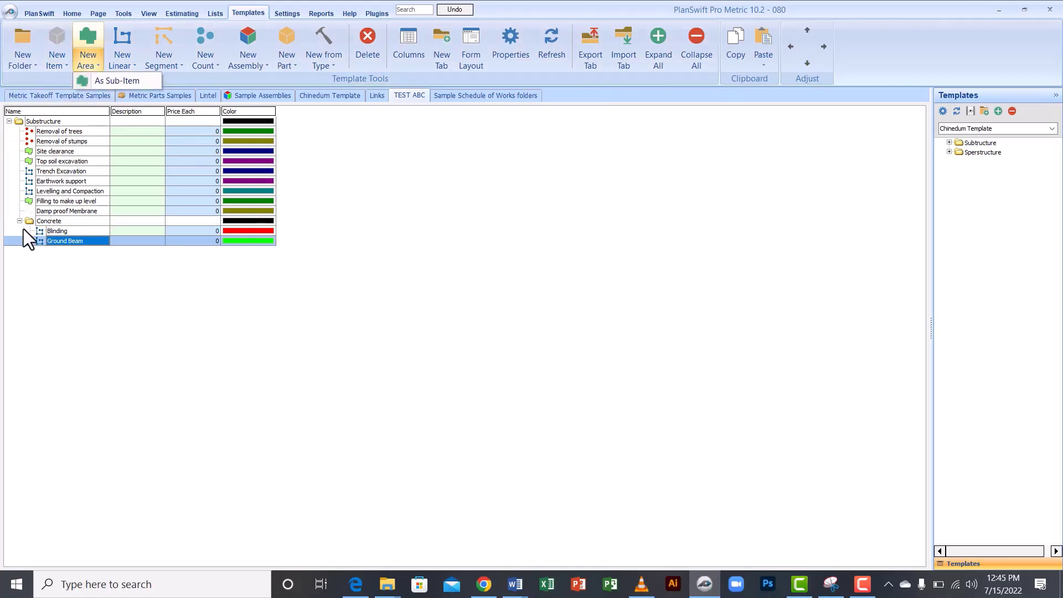
left_click(41, 220)
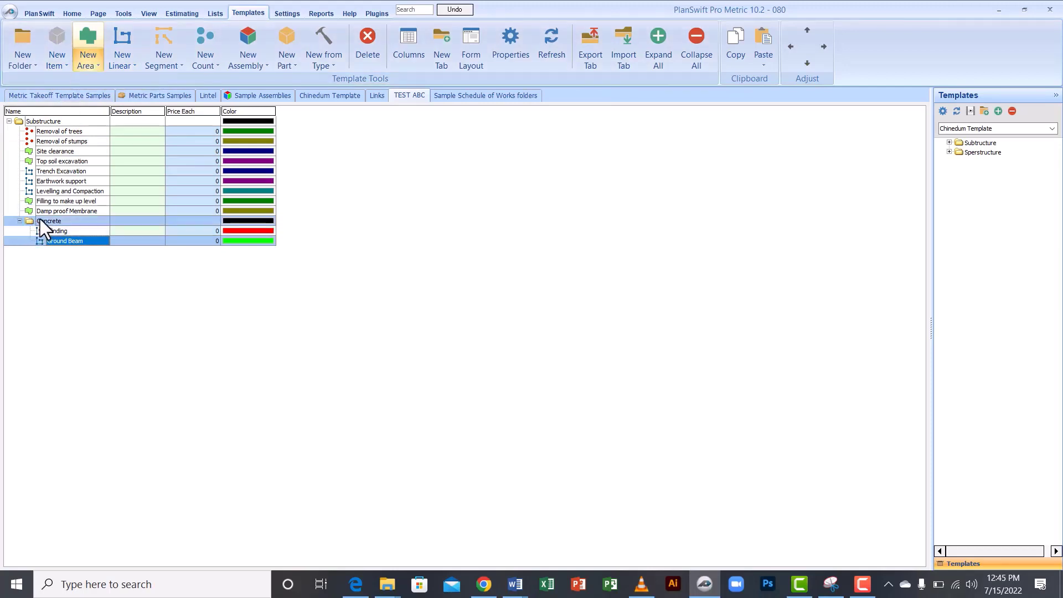
left_click(90, 56)
left_click(113, 82)
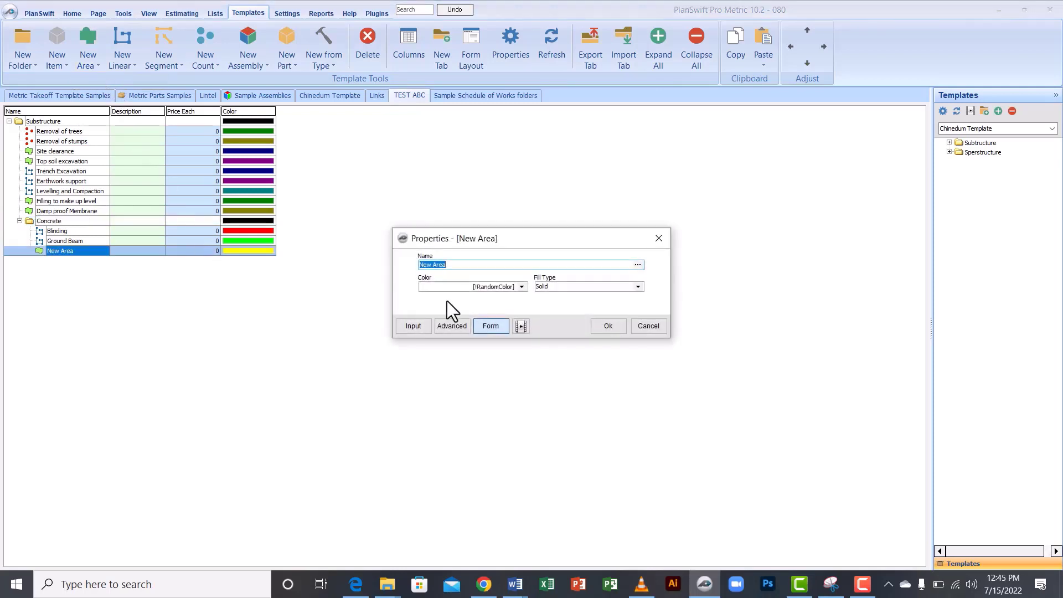
type("Oversite Concrete")
Set the Qty formula of Oversite Concrete to [Takeoff] * [Depth], using the existing Depth property under Takeoff Data.
left_click(452, 326)
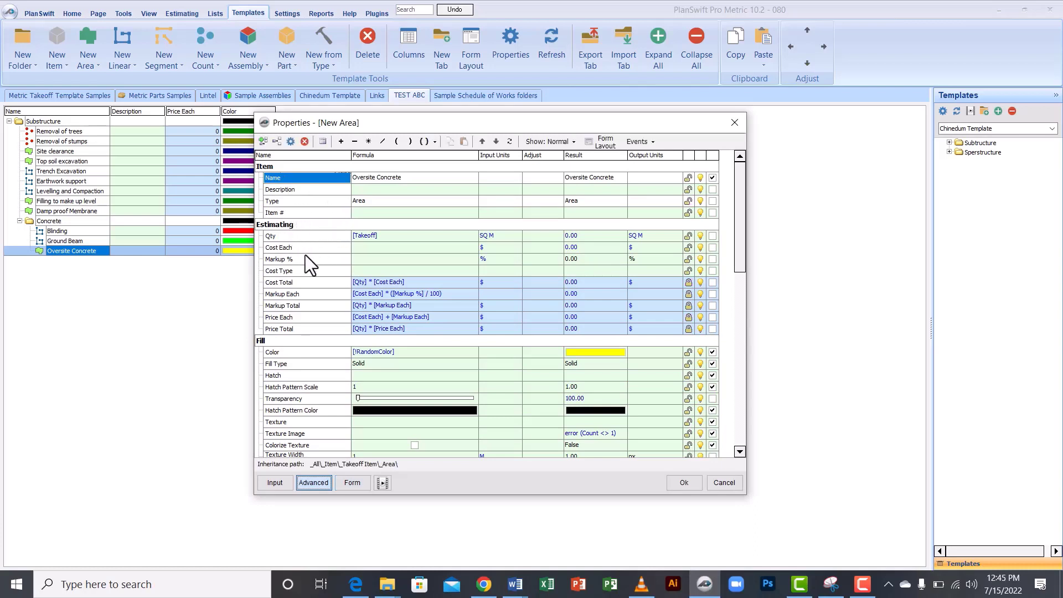
left_click(387, 236)
left_click(369, 142)
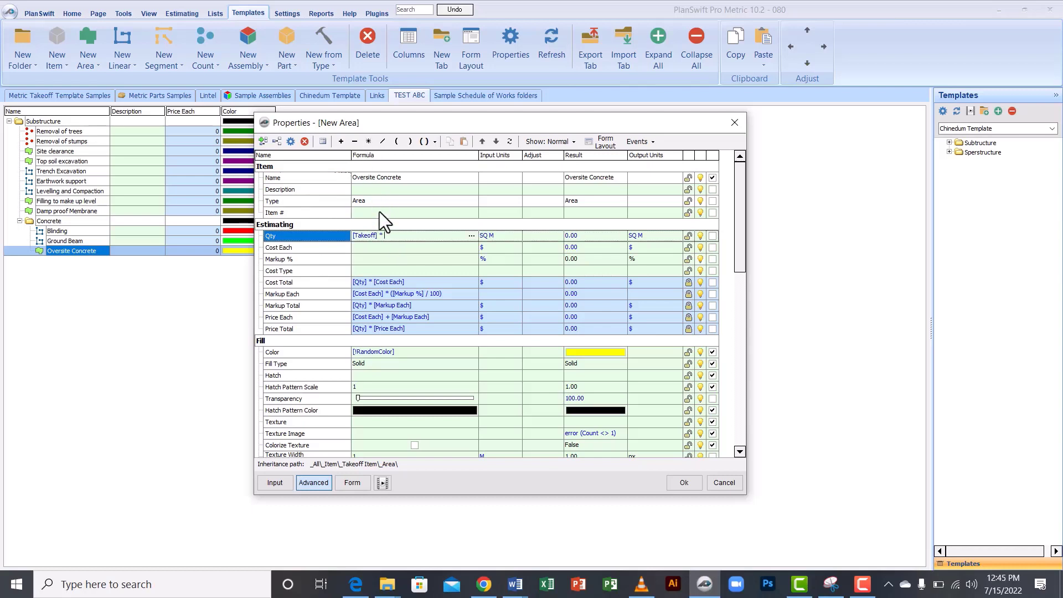
double_click(284, 342)
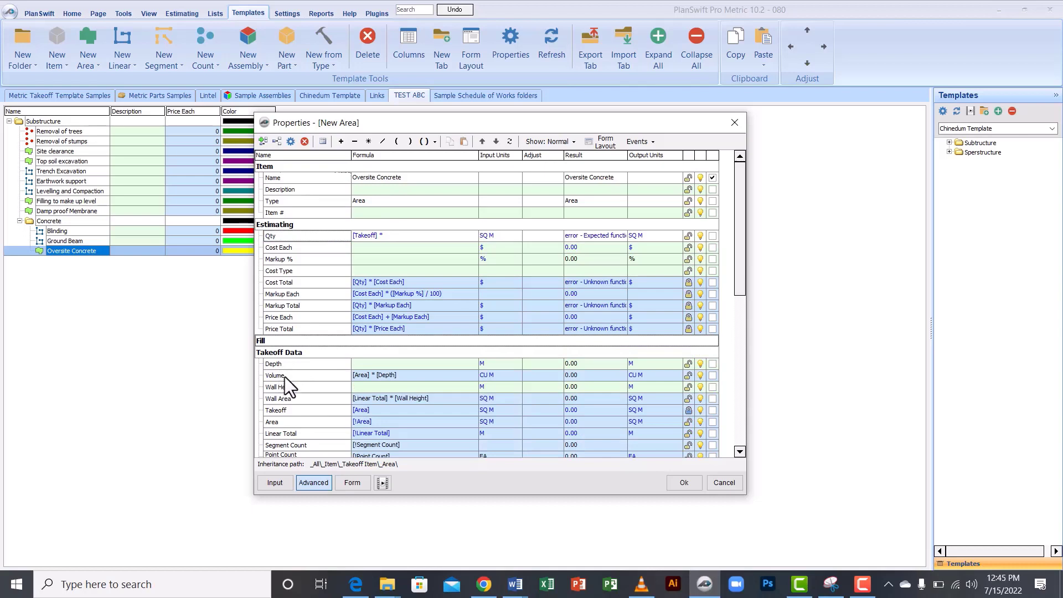
left_click_drag(313, 366, 400, 236)
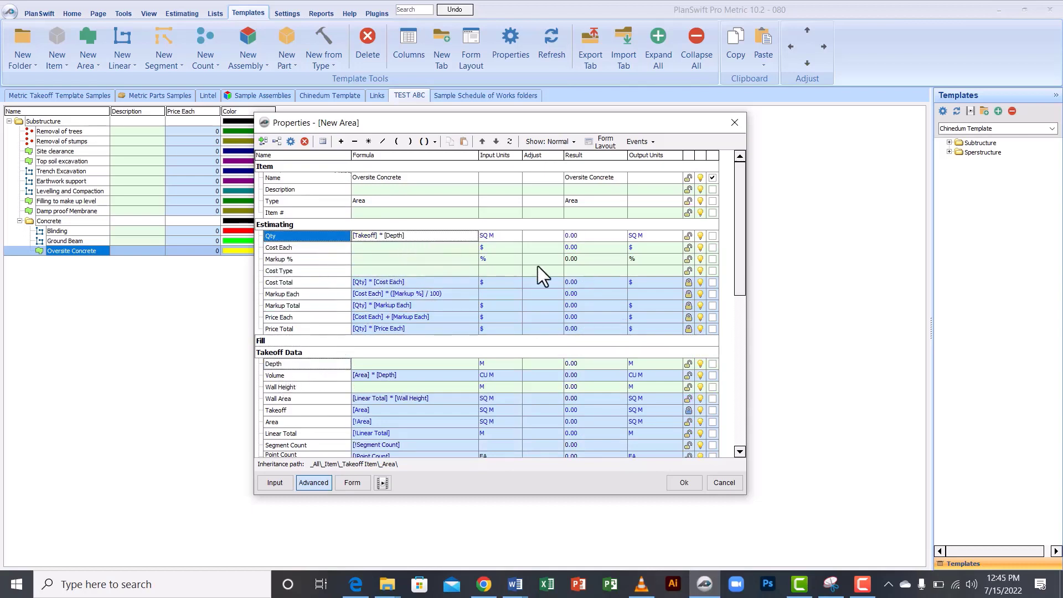
Include Depth as a form input of Oversite Concrete with its units shown in the form layout, and save the item.
left_click(713, 364)
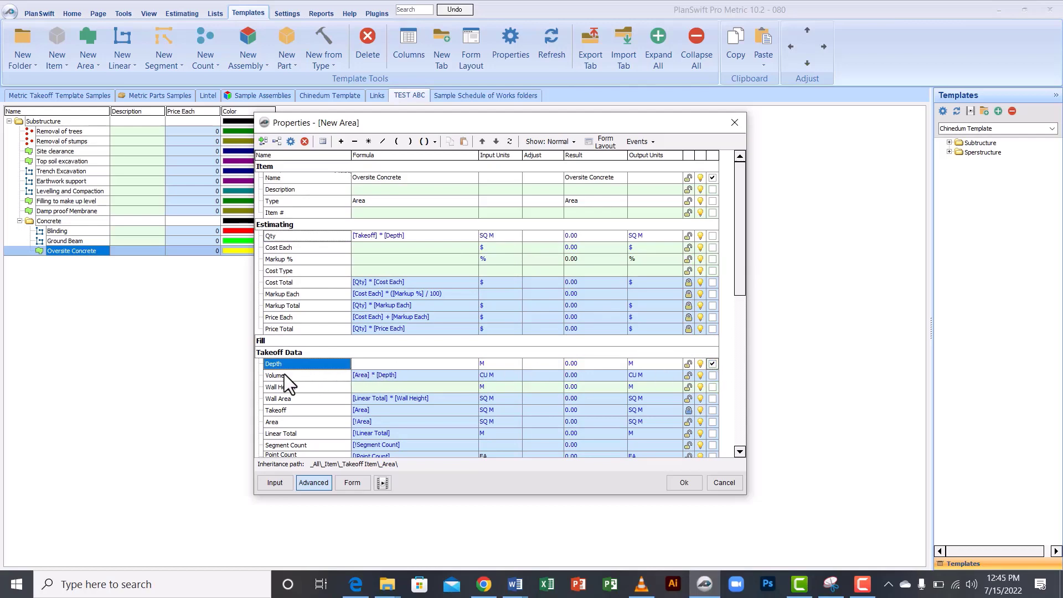
left_click(603, 143)
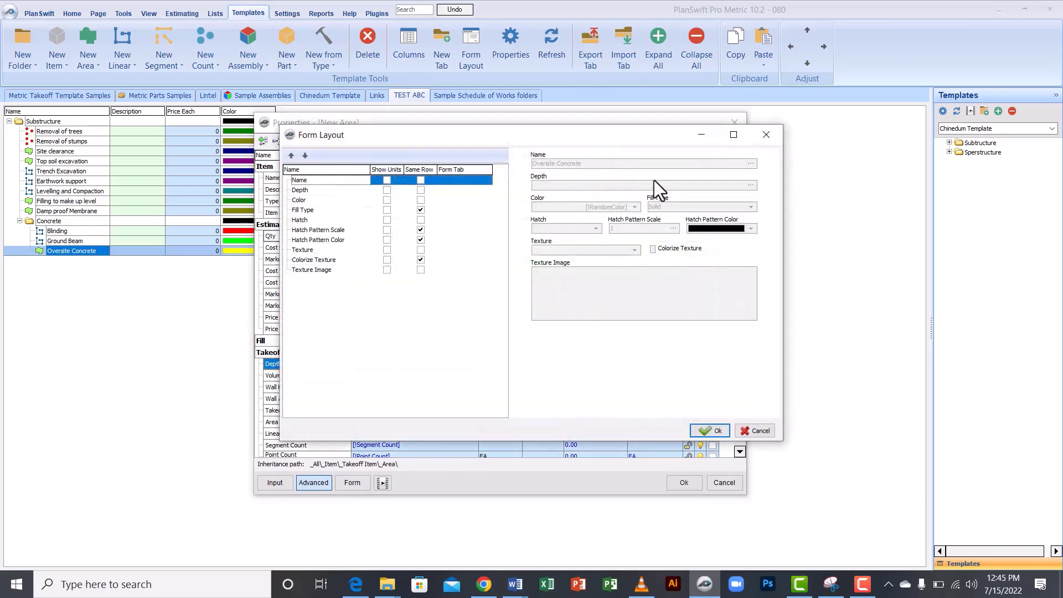
left_click(387, 191)
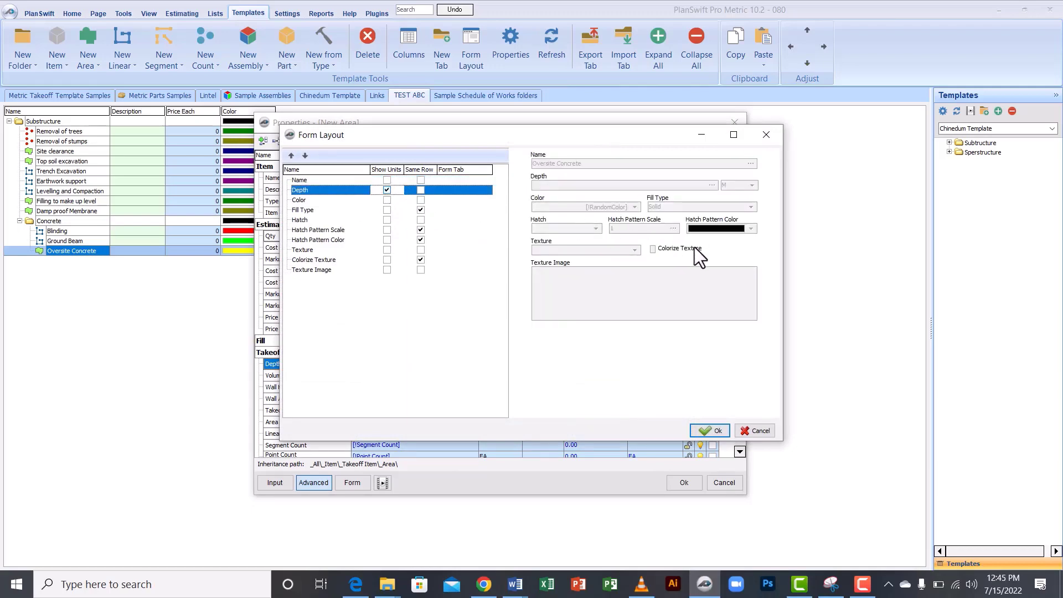
left_click(708, 431)
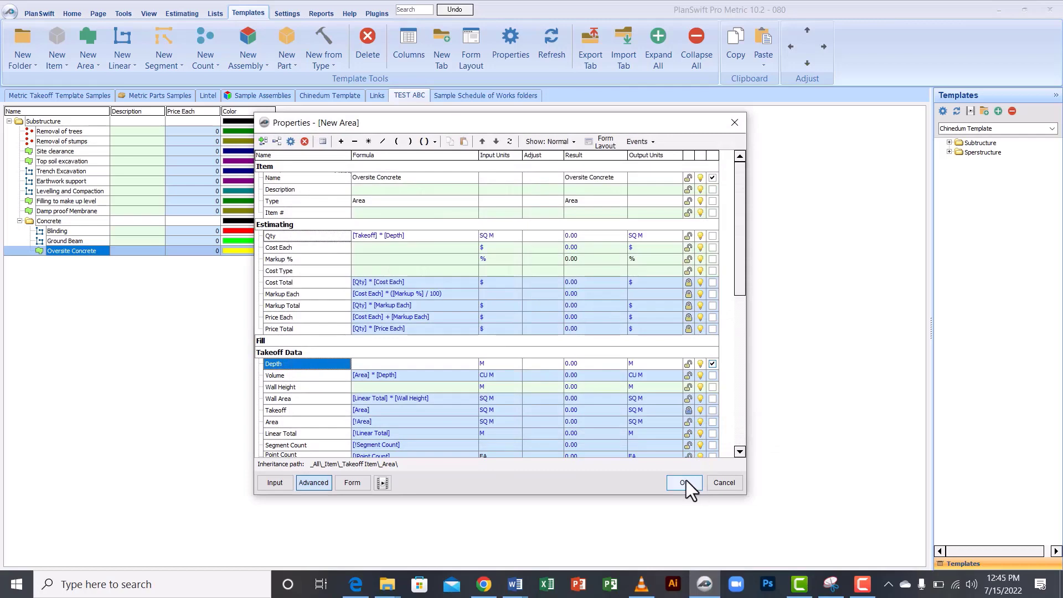
left_click(684, 482)
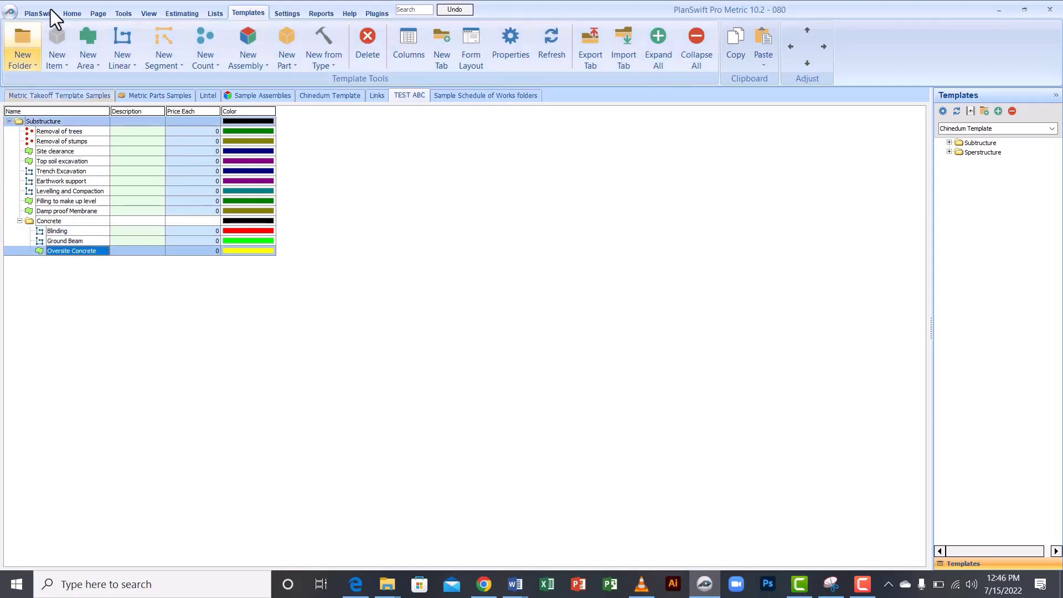
Return to the drawing page, load the TEST ABC template set, and expand its Substructure and Concrete folders.
left_click(70, 11)
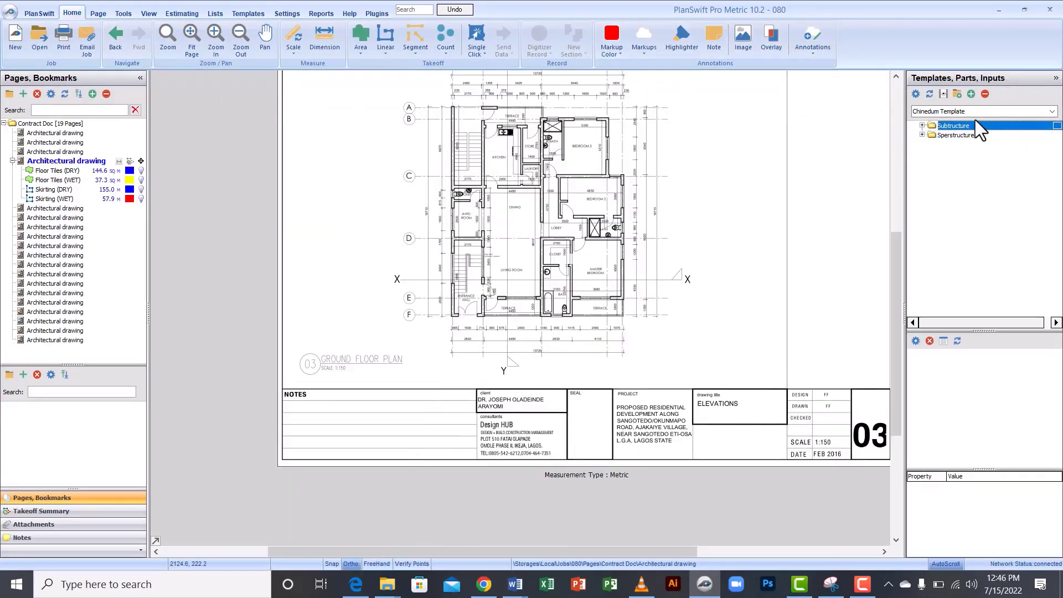
left_click(1053, 111)
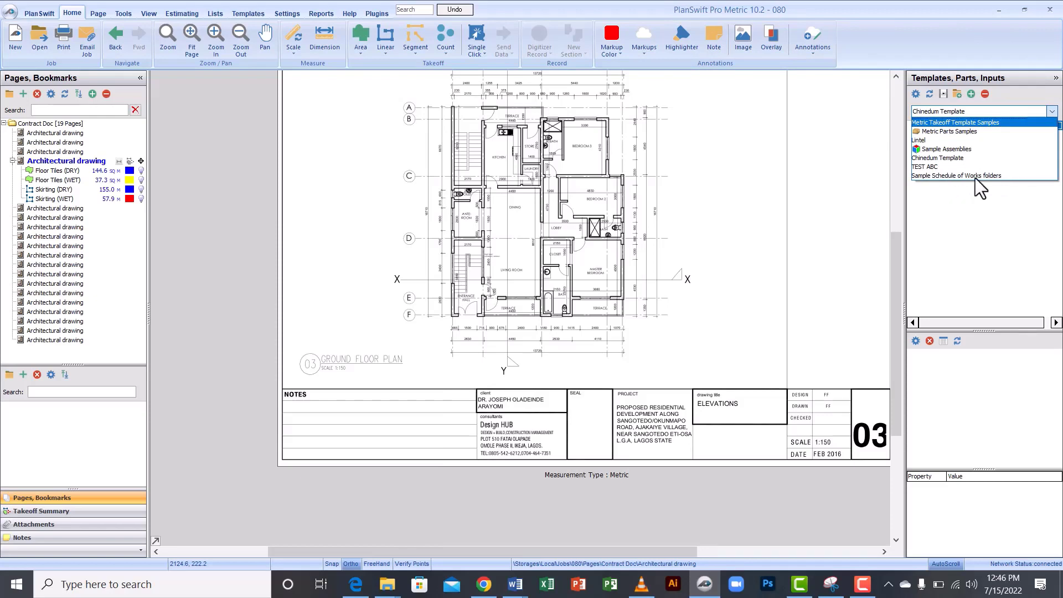
left_click(935, 168)
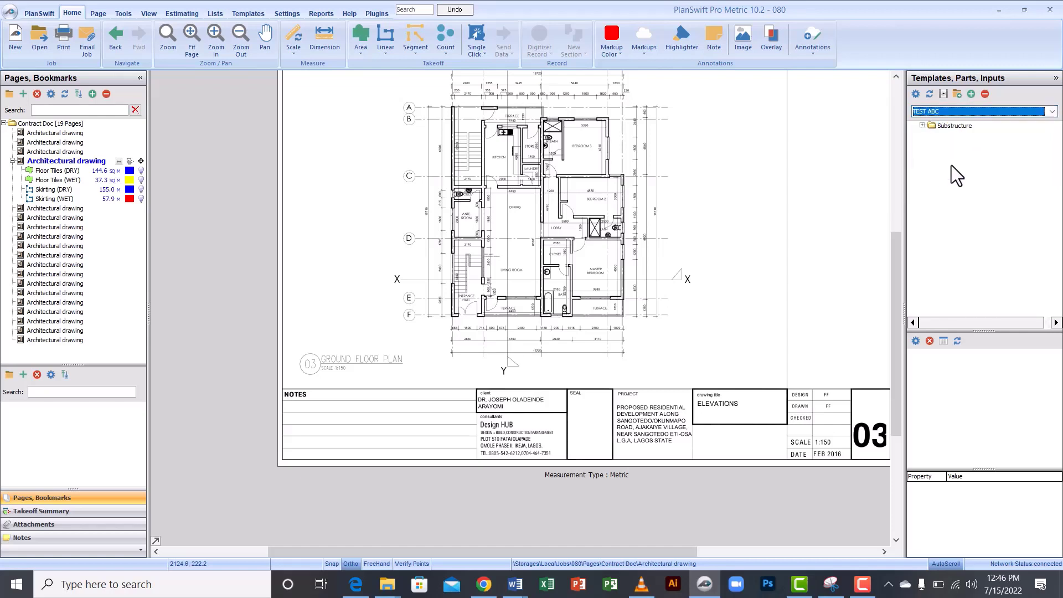
left_click(923, 125)
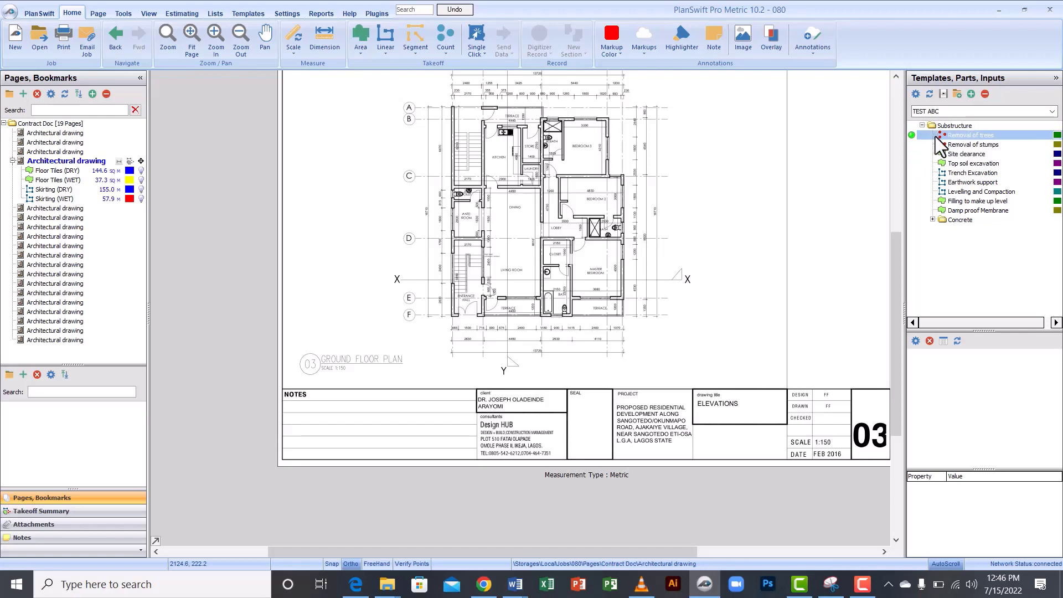
left_click(933, 220)
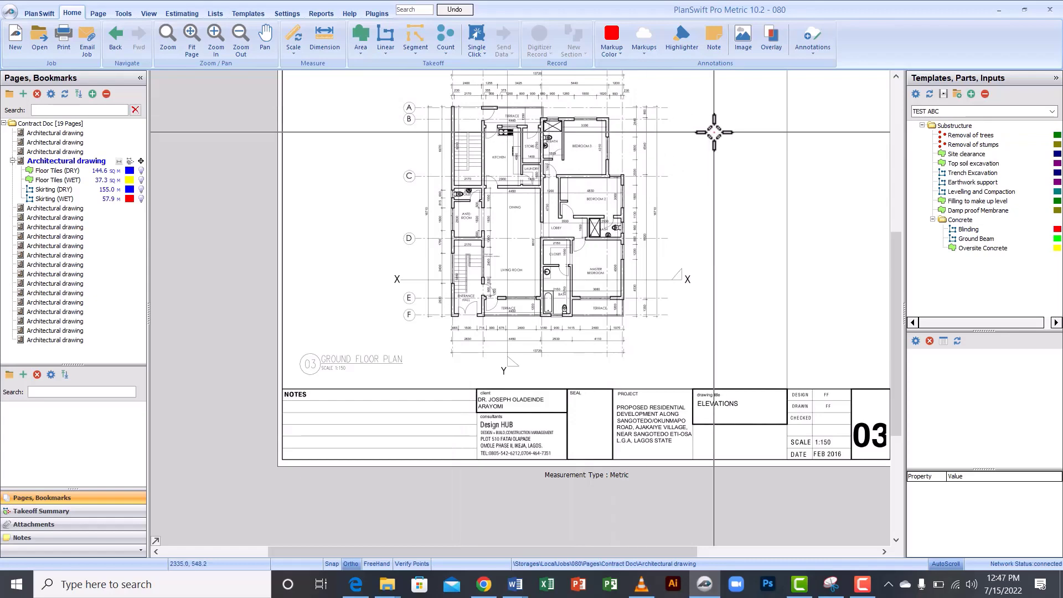
Start a Removal of trees count takeoff from the Substructure templates, accepting its default properties.
scroll(715, 135, "up", 1)
scroll(715, 135, "down", 3)
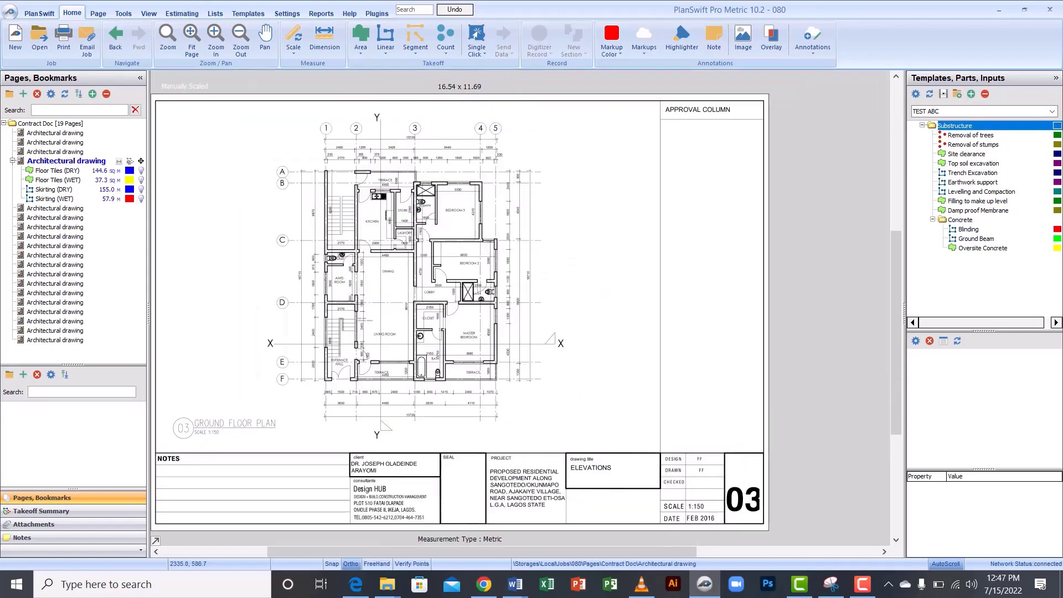
scroll(715, 142, "up", 1)
scroll(715, 142, "down", 1)
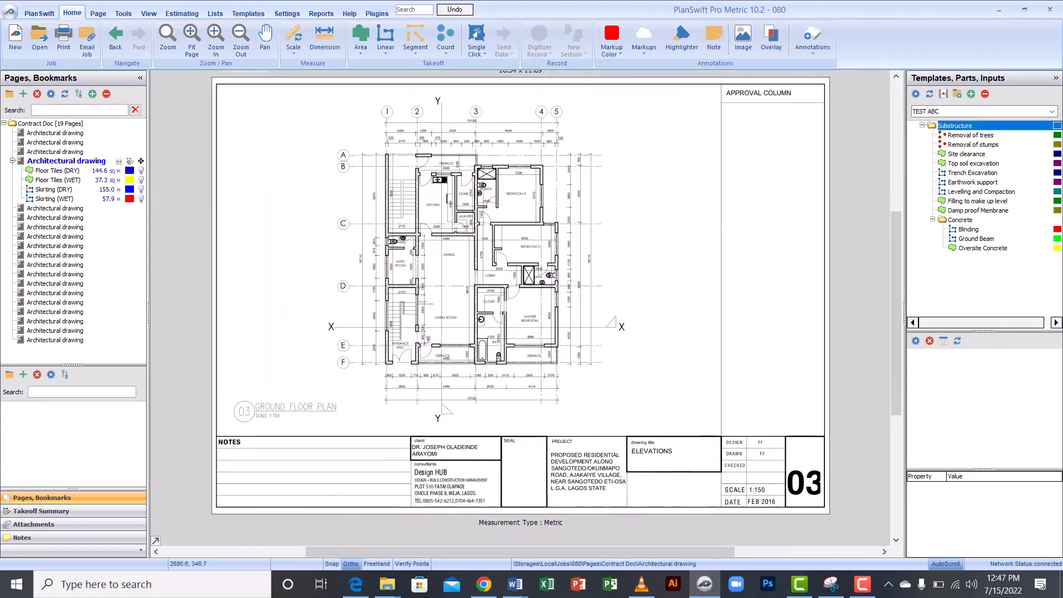
left_click(921, 143)
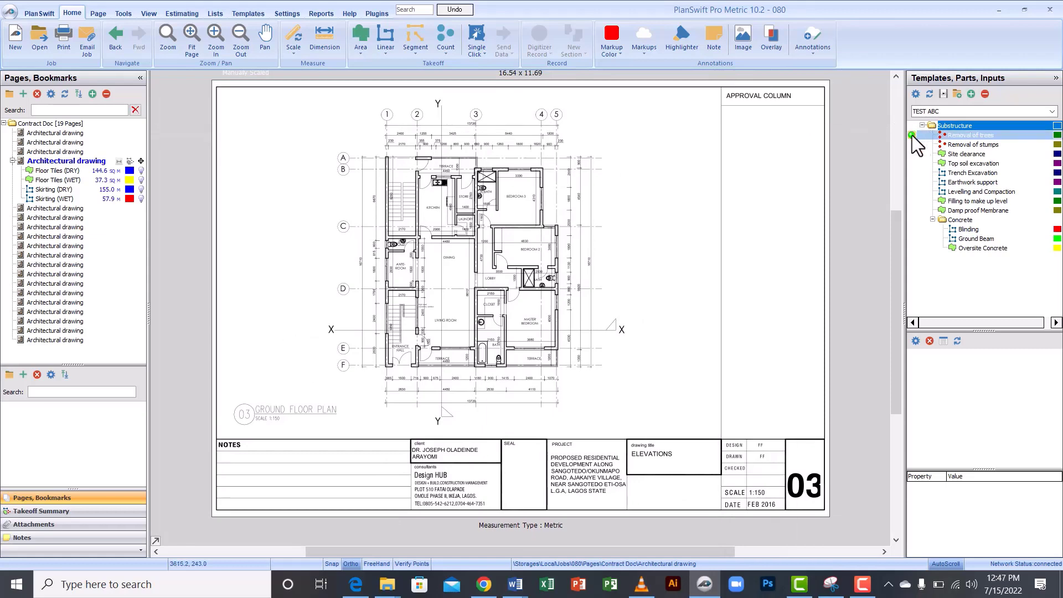
left_click(910, 137)
double_click(912, 134)
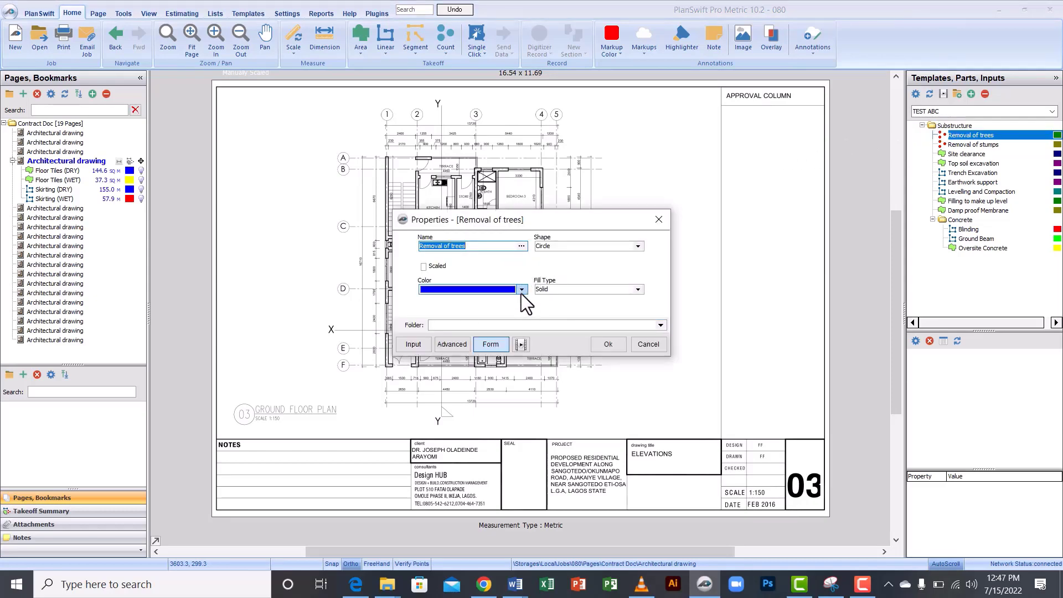
left_click(603, 345)
Place five Removal of trees count markers on and around the ground floor plan, and stop recording.
left_click(601, 163)
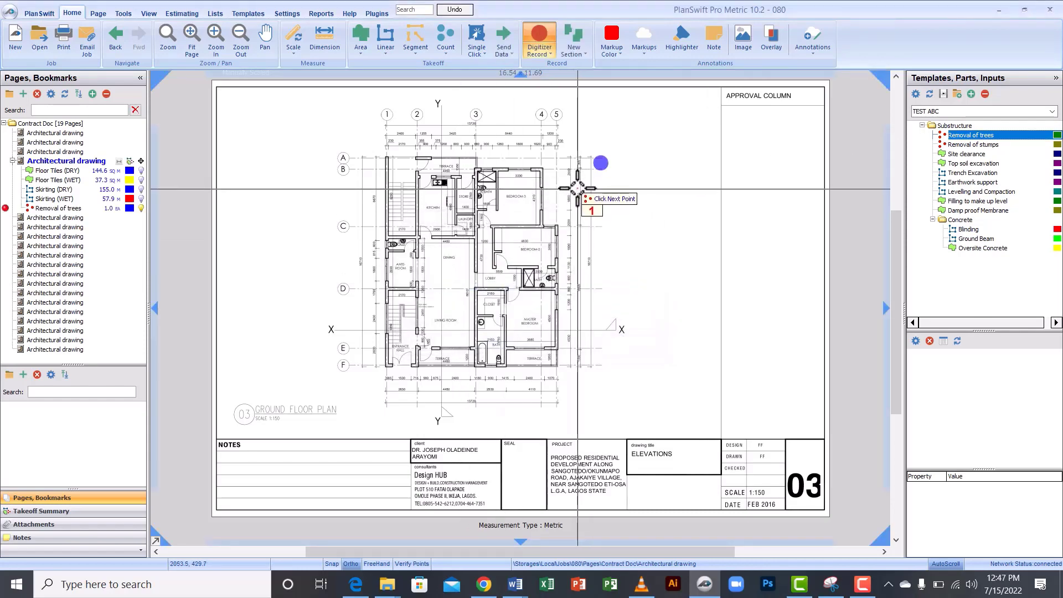
left_click(534, 202)
left_click(436, 192)
left_click(407, 143)
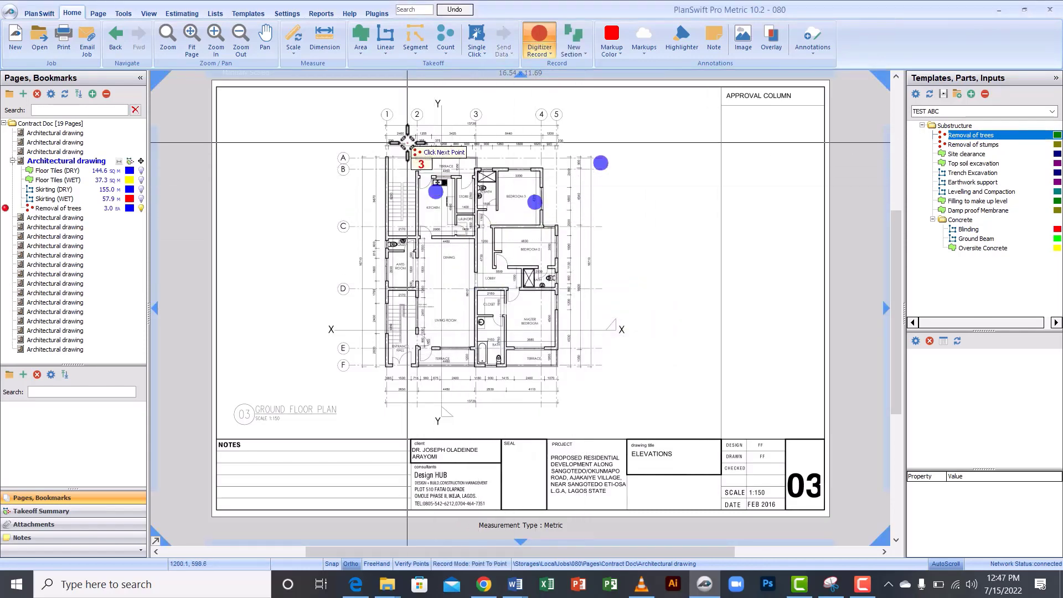
left_click(483, 135)
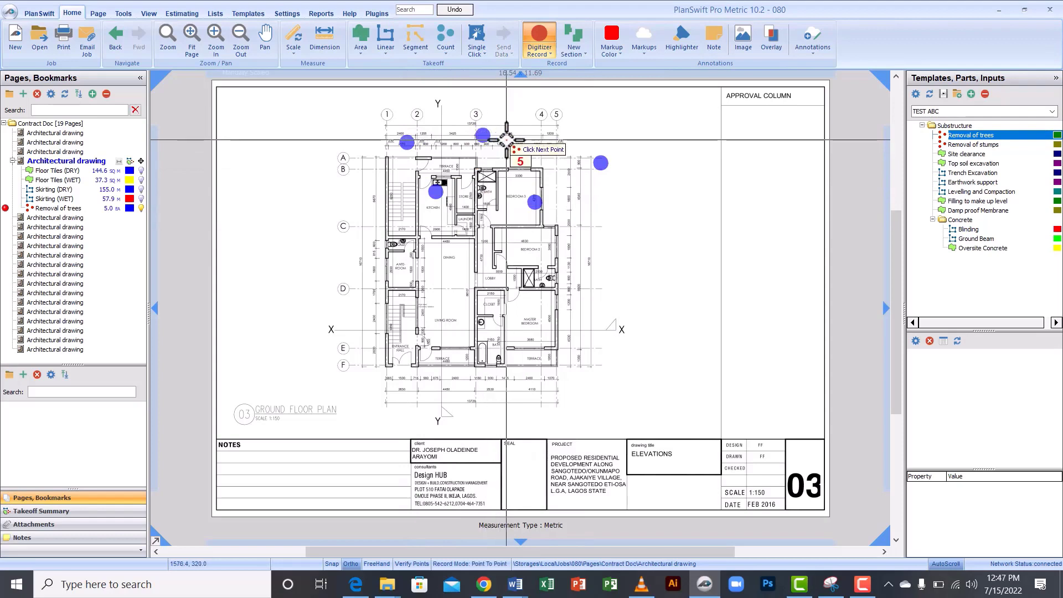
left_click(112, 208)
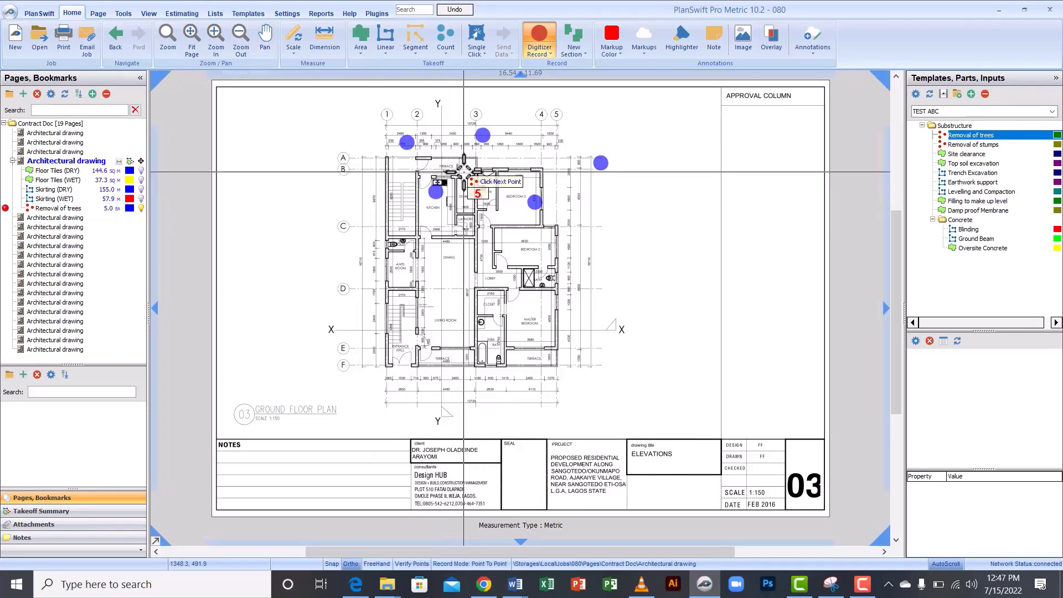
key("Escape")
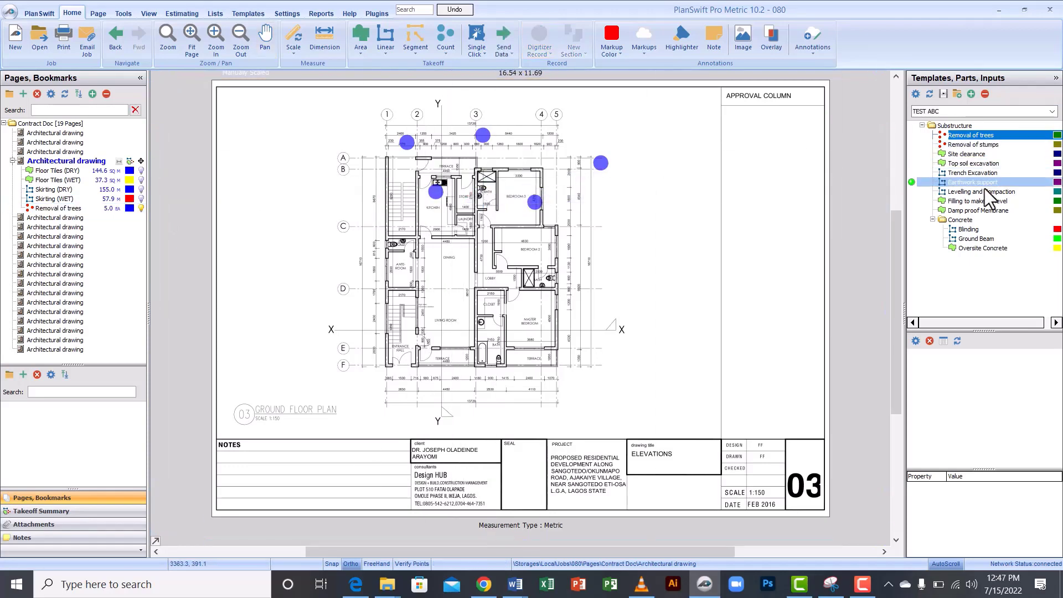
Start a Site clearance area takeoff from the Substructure templates, accepting its default properties.
left_click(948, 155)
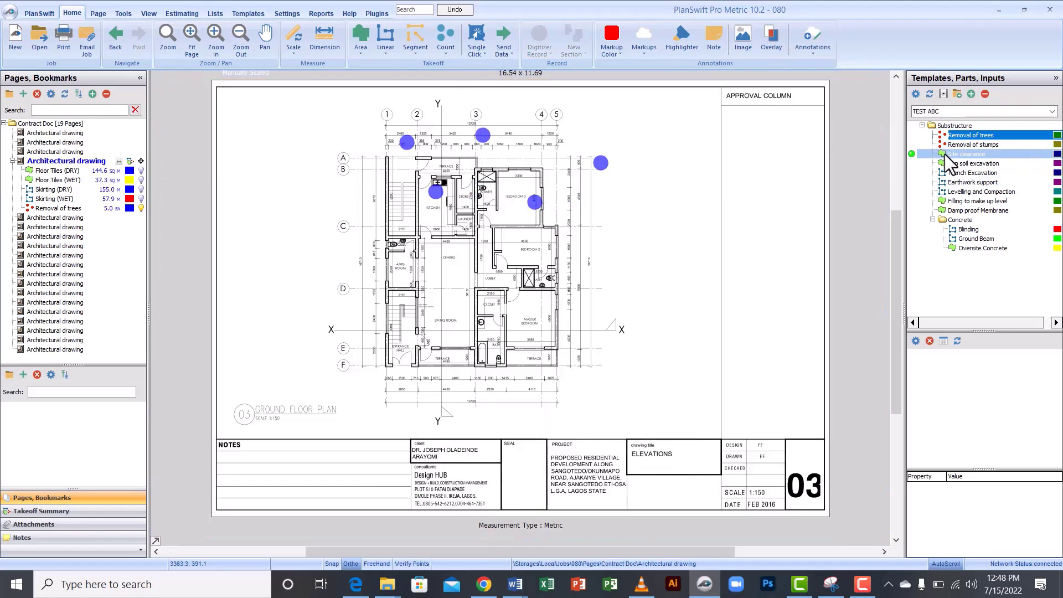
double_click(913, 153)
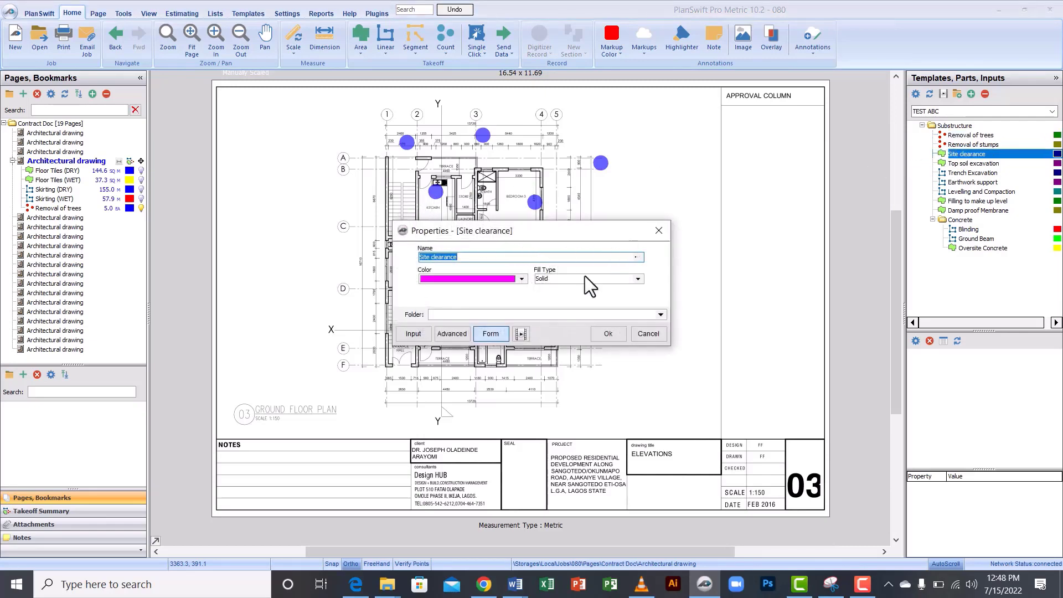
left_click(609, 333)
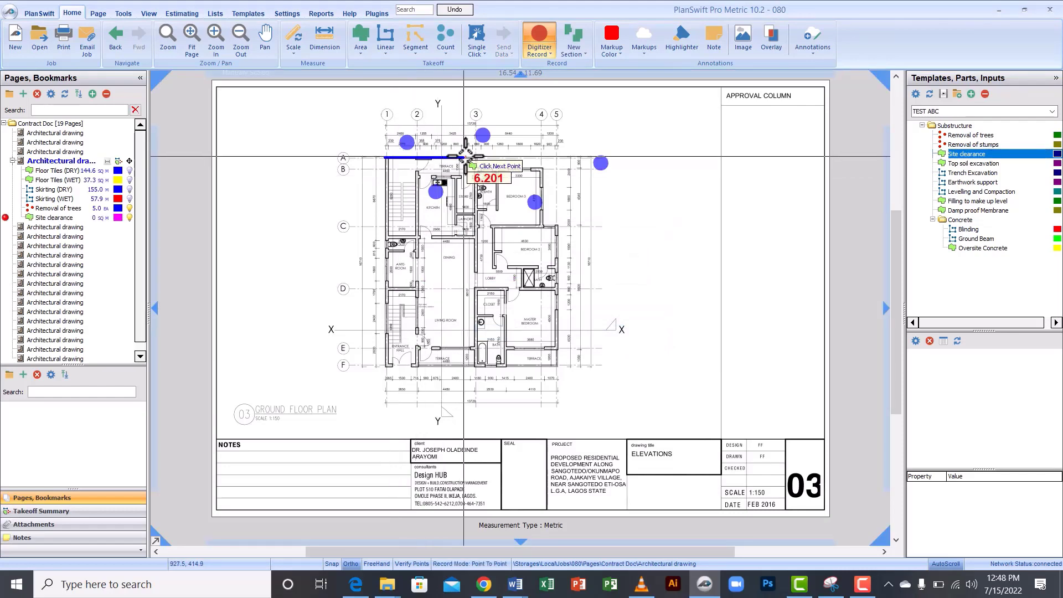
Outline the whole building footprint on the ground floor plan as the Site clearance area, and stop recording.
left_click(477, 167)
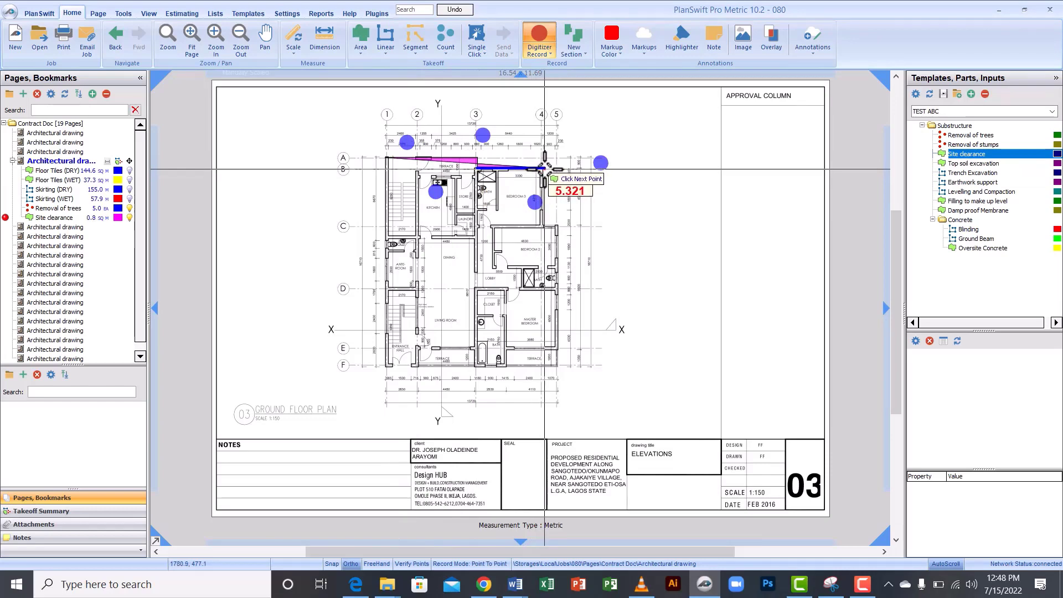
left_click(544, 168)
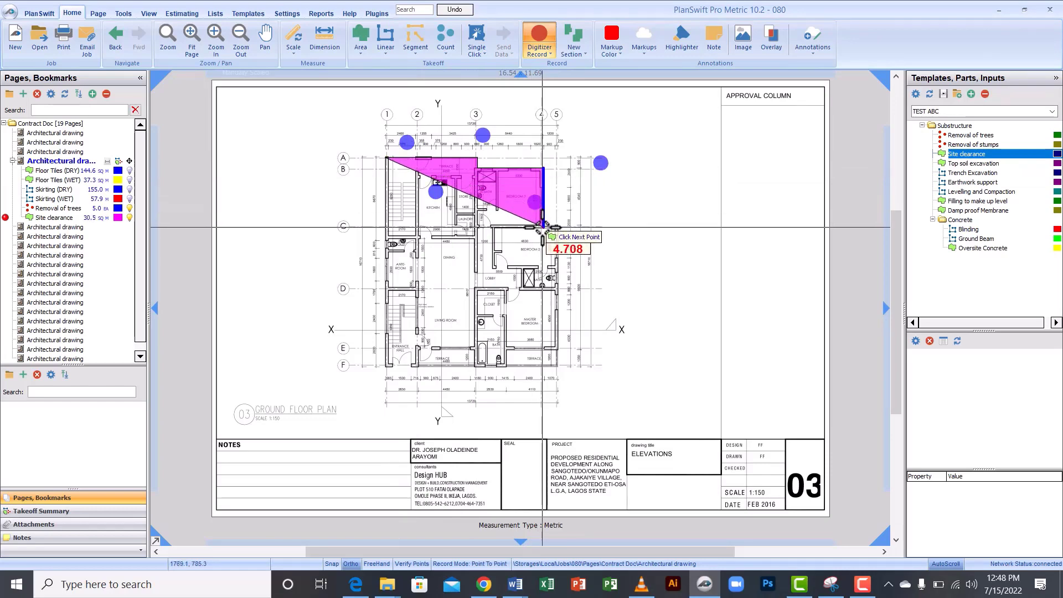
left_click(543, 226)
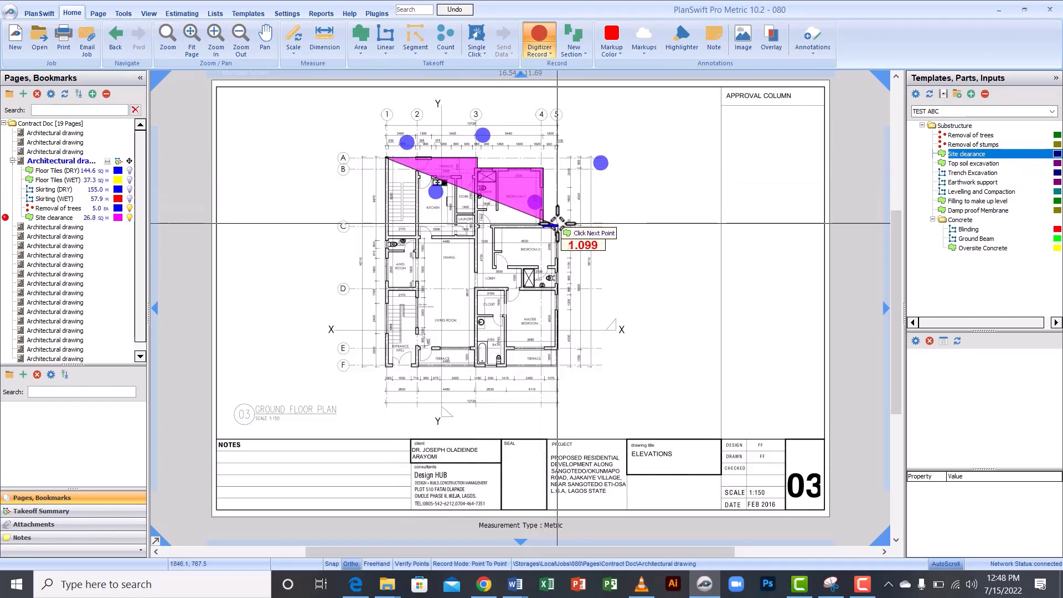
left_click(557, 226)
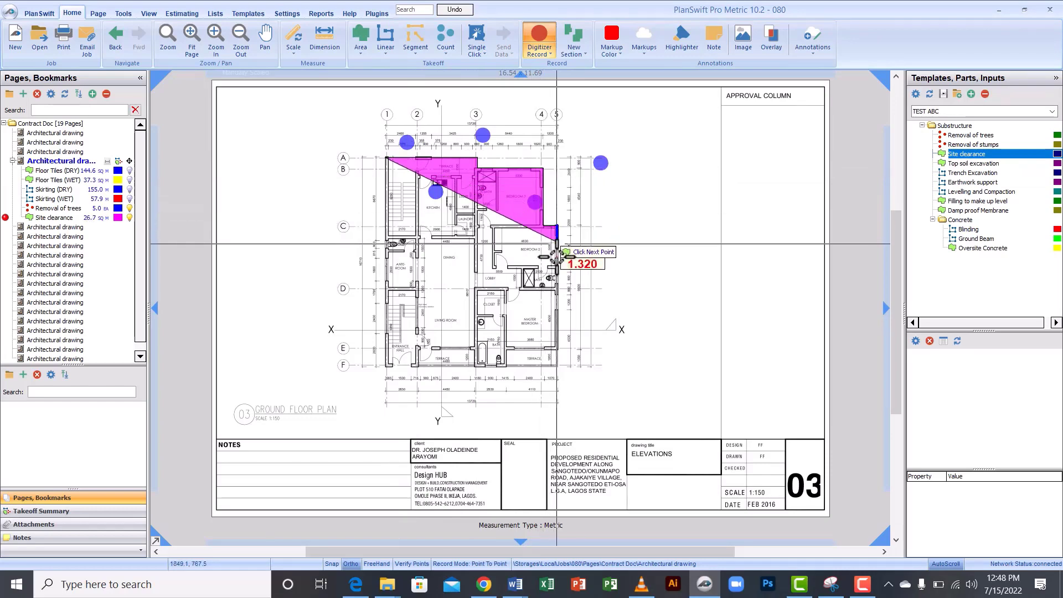
left_click(557, 366)
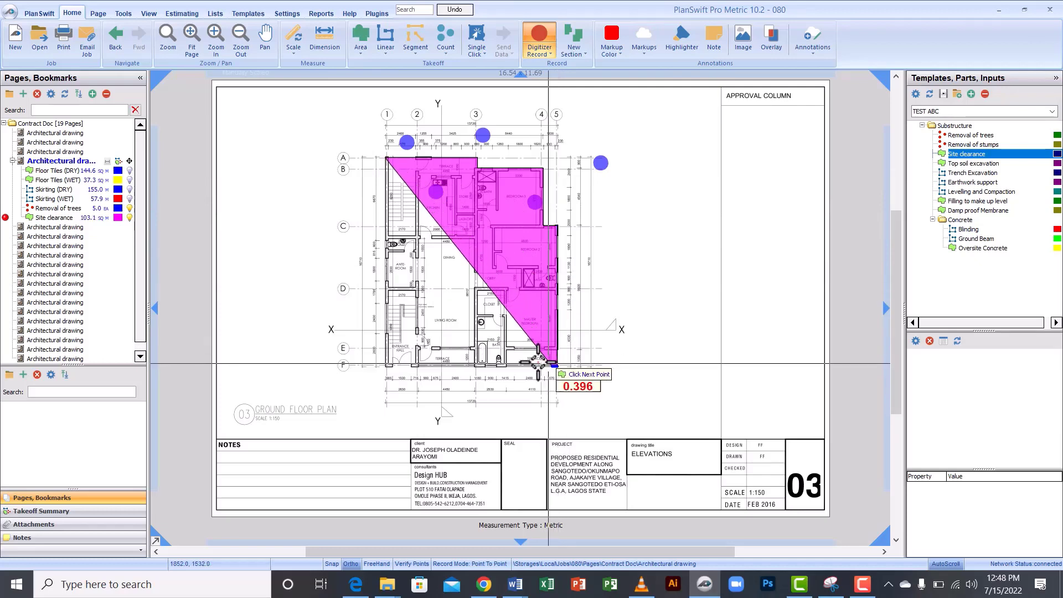
double_click(386, 365)
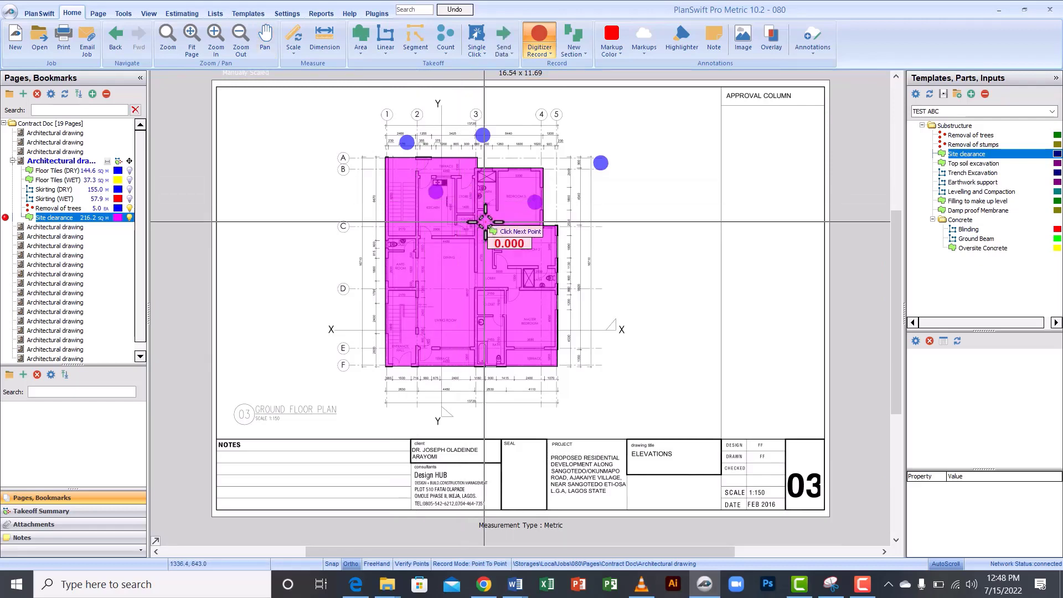
right_click(487, 217)
left_click(508, 241)
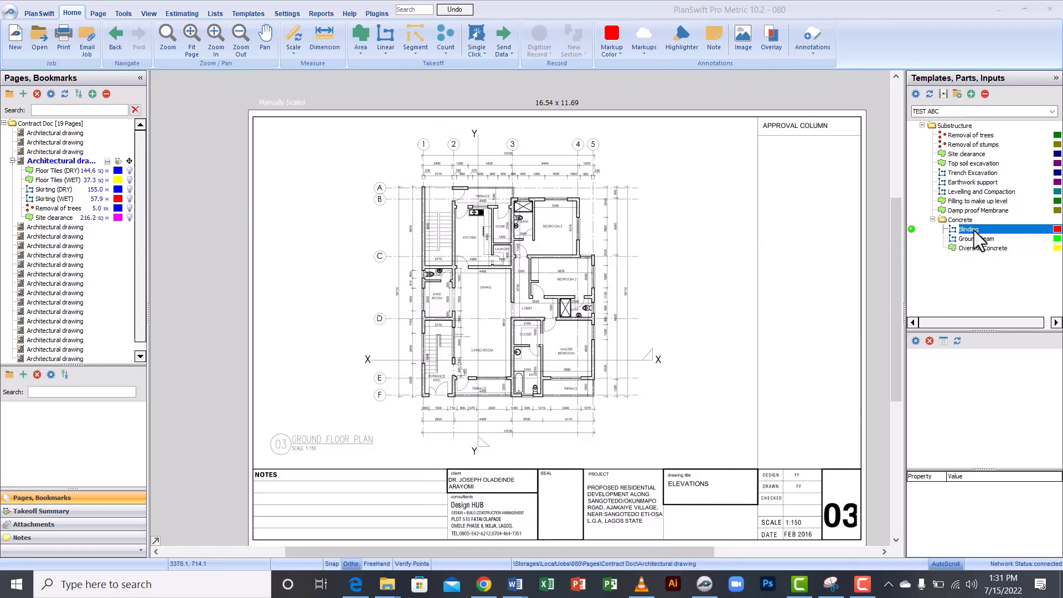
Start a Blinding takeoff from the Concrete templates with a width of 0.225 m and a depth of 1.20 m.
left_click(911, 229)
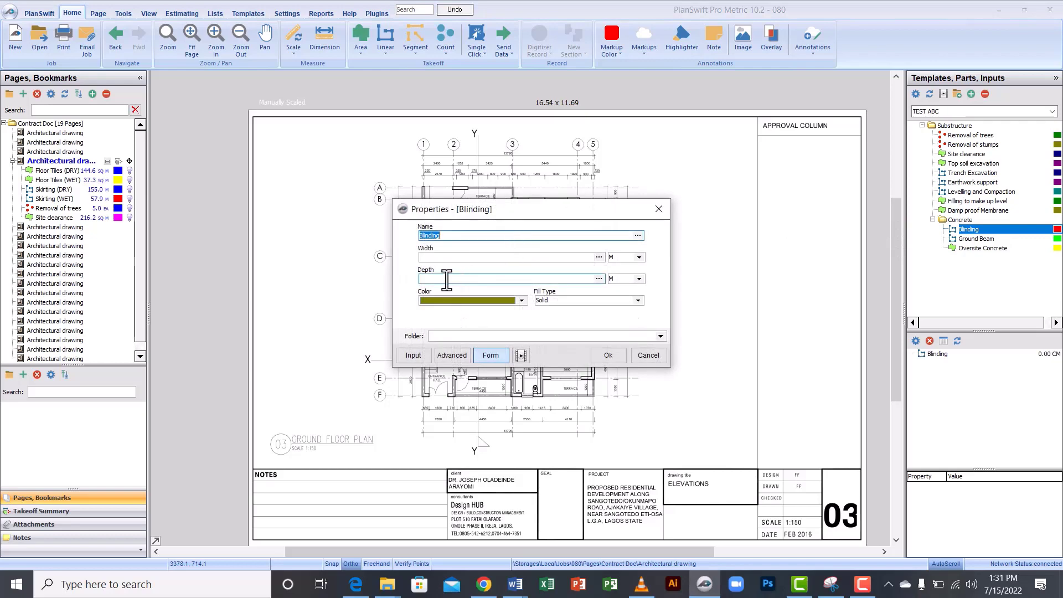
left_click(443, 258)
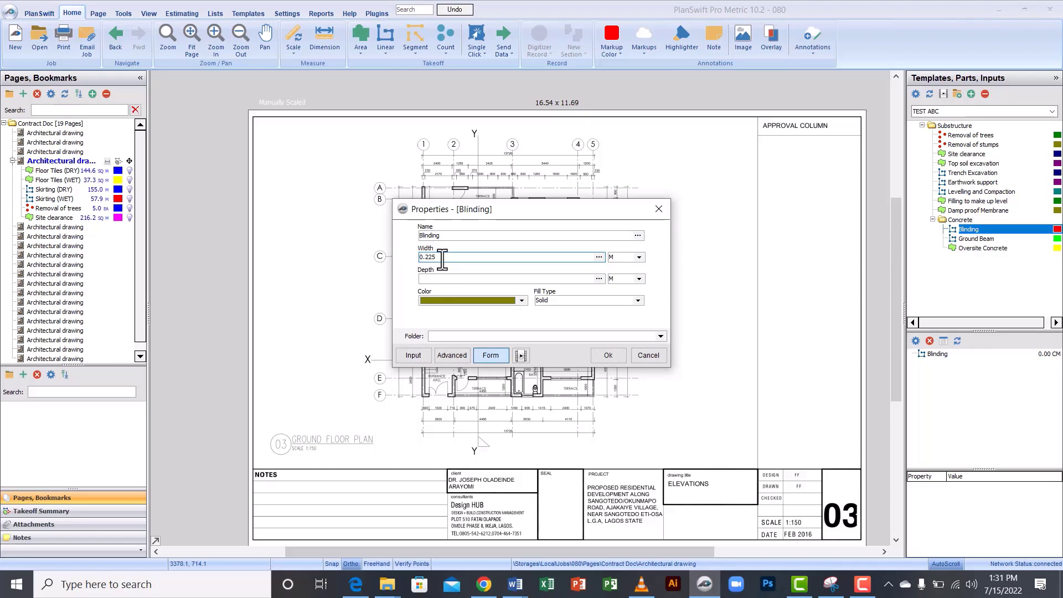
left_click(449, 279)
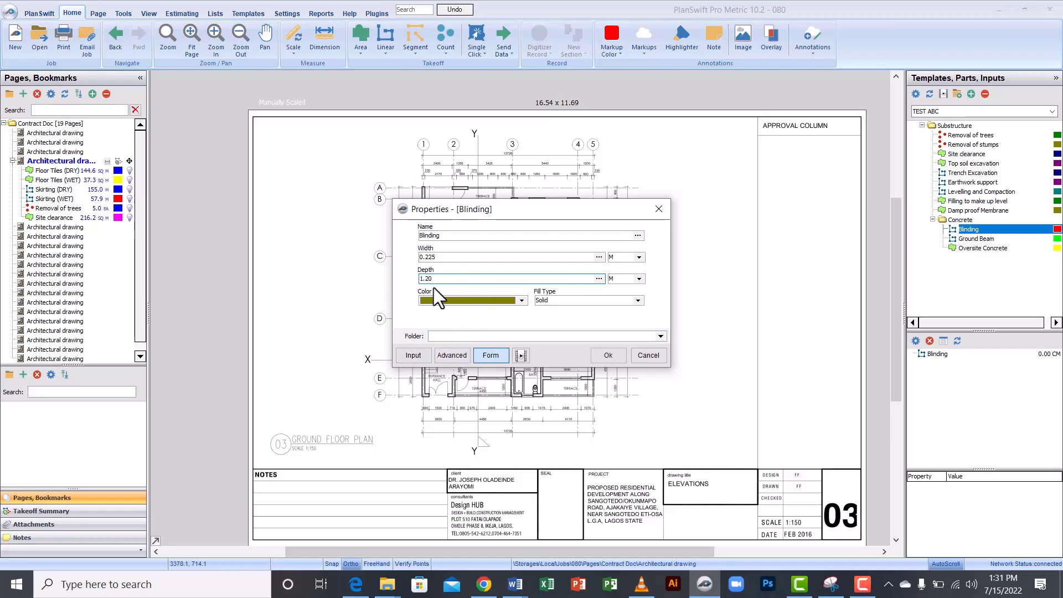
left_click(608, 359)
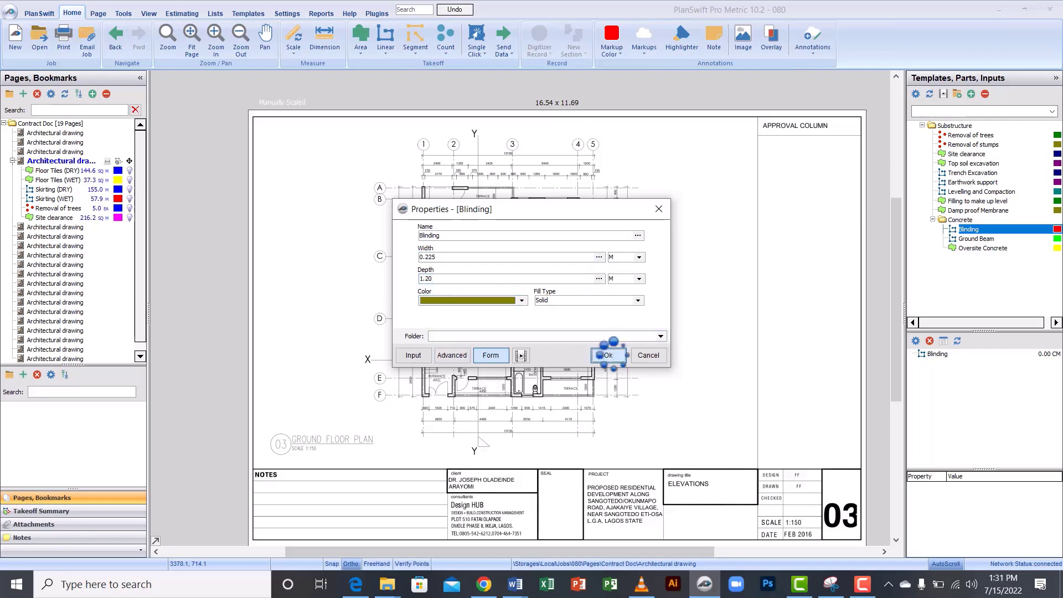
Trace Blinding along the outer walls from corner A/1 past the kitchen terrace and around Bedroom 3 to the corner at C/5.
left_click(422, 197)
scroll(422, 197, "up", 1)
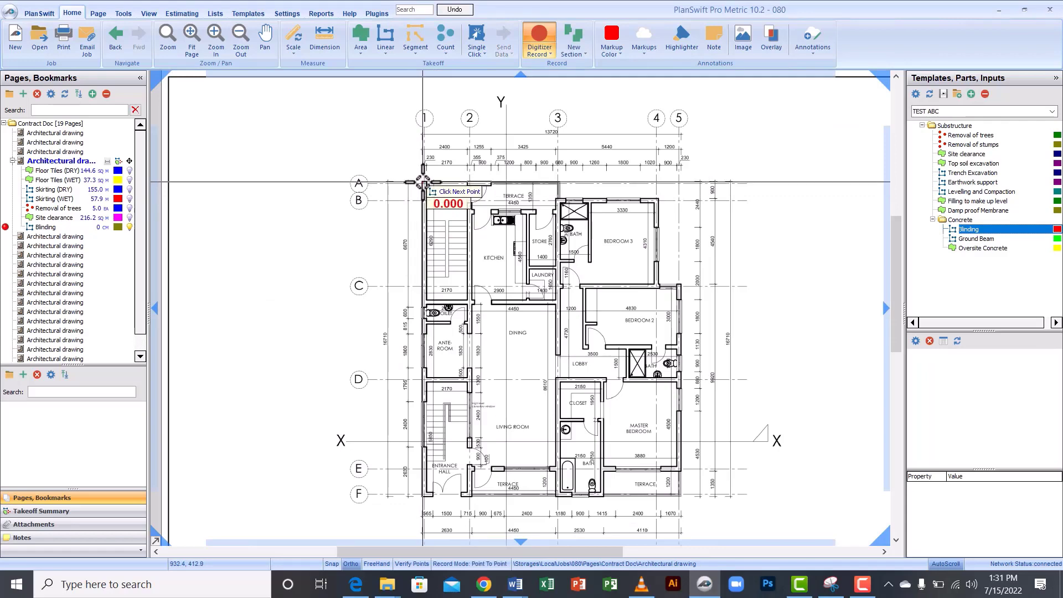
scroll(548, 190, "up", 2)
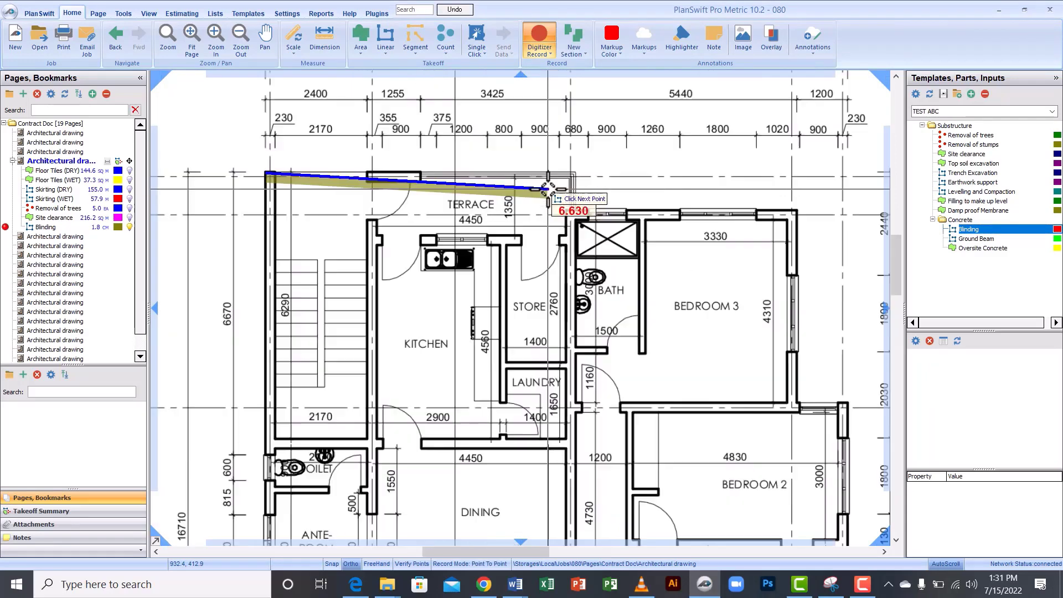
left_click(574, 176)
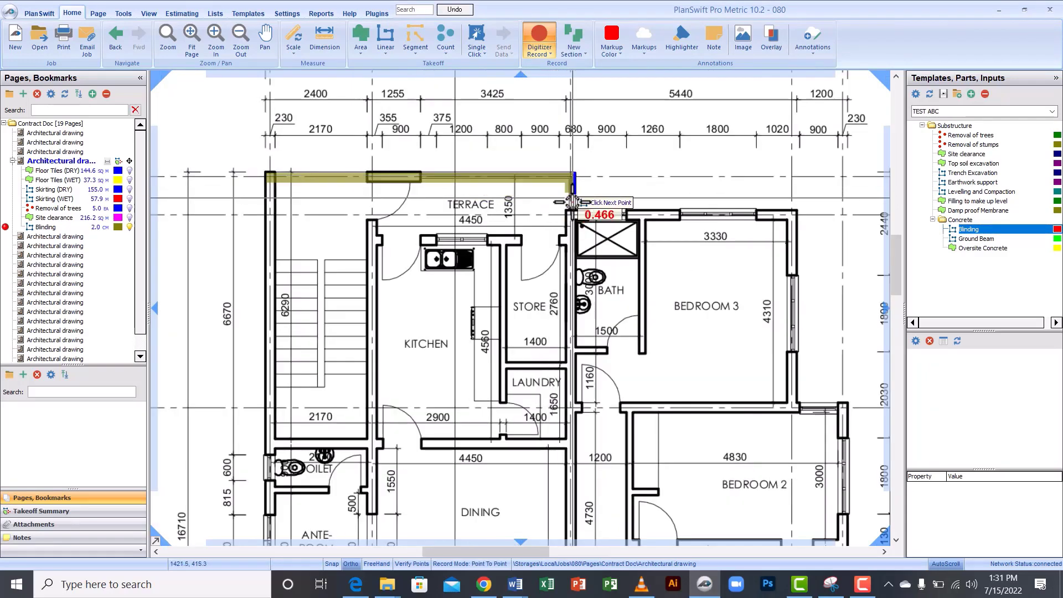
left_click(574, 213)
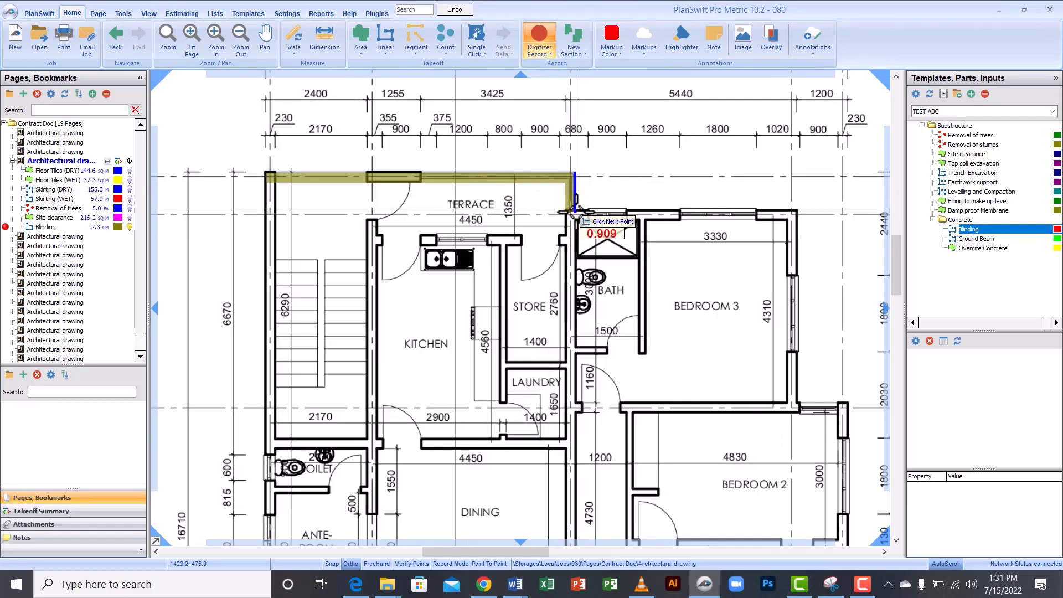
left_click(797, 210)
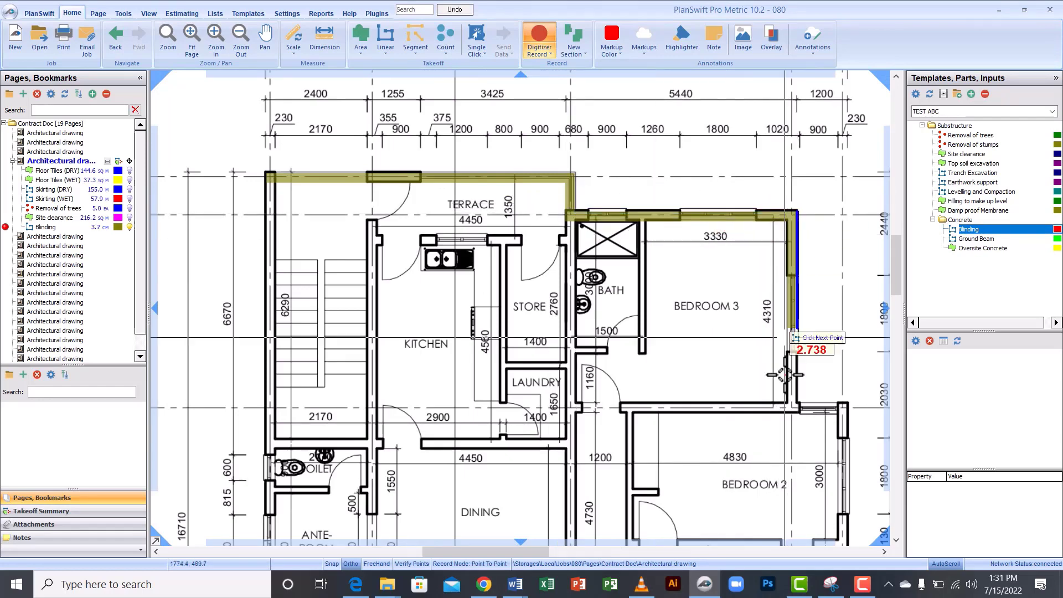
left_click(796, 409)
left_click(842, 409)
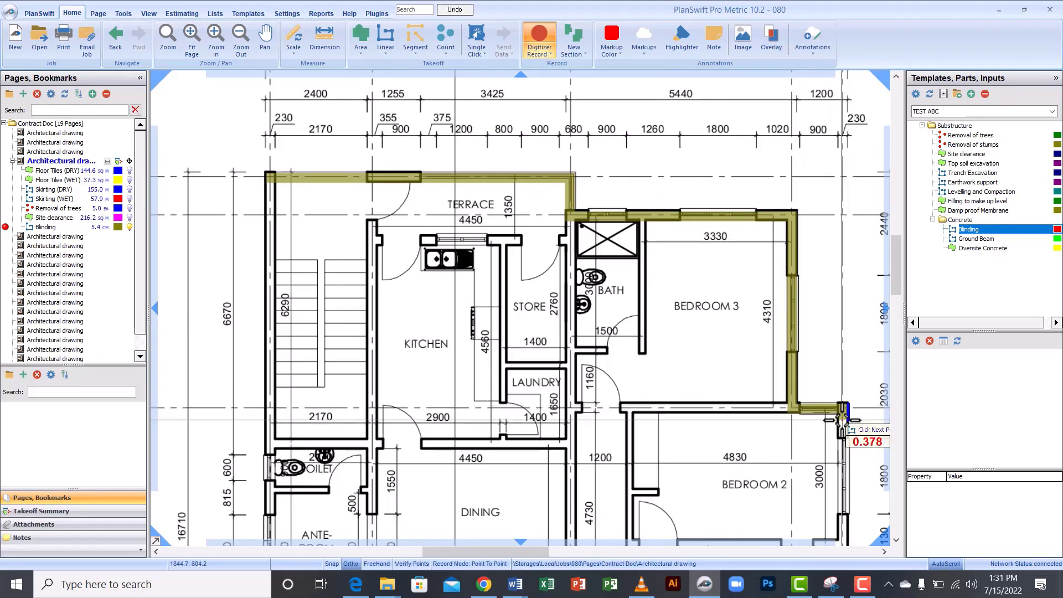
Continue the Blinding trace along the outer walls through corners F/5 and F/1 back to A/1, and stop recording.
scroll(842, 421, "down", 10)
scroll(701, 292, "up", 3)
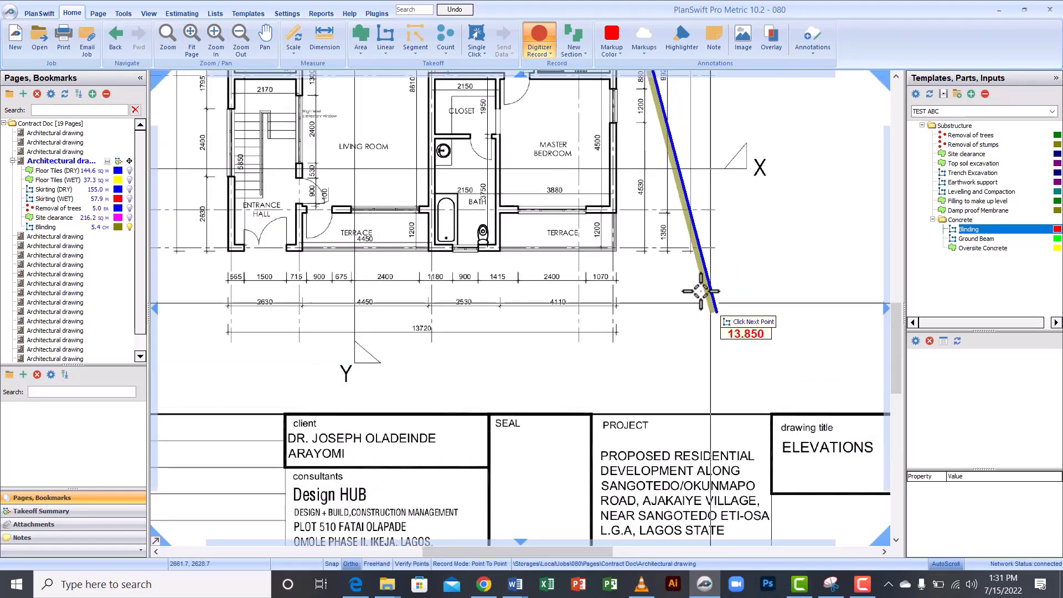
scroll(618, 252, "up", 3)
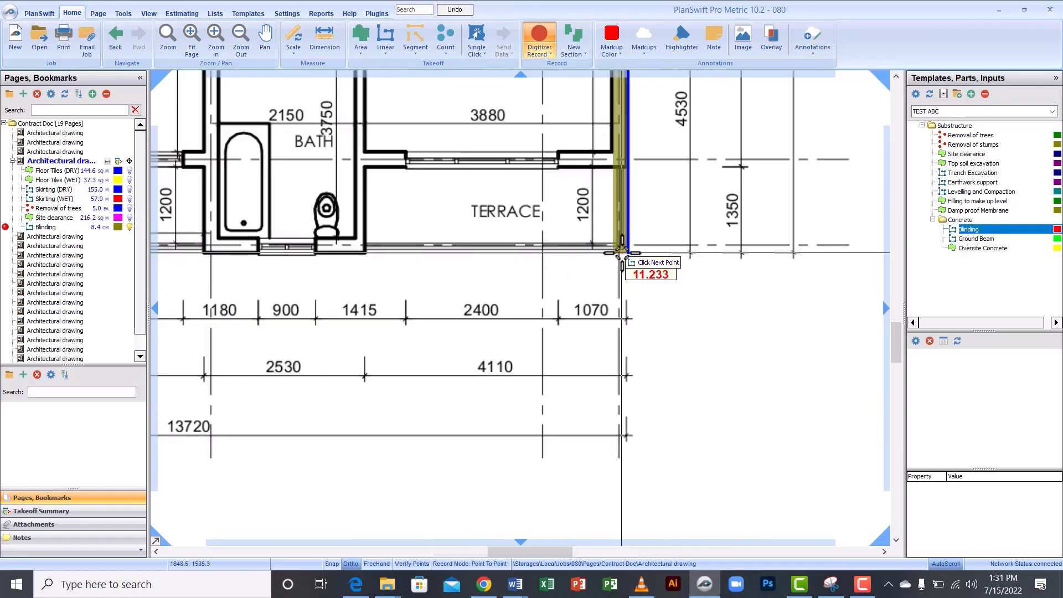
left_click(621, 252)
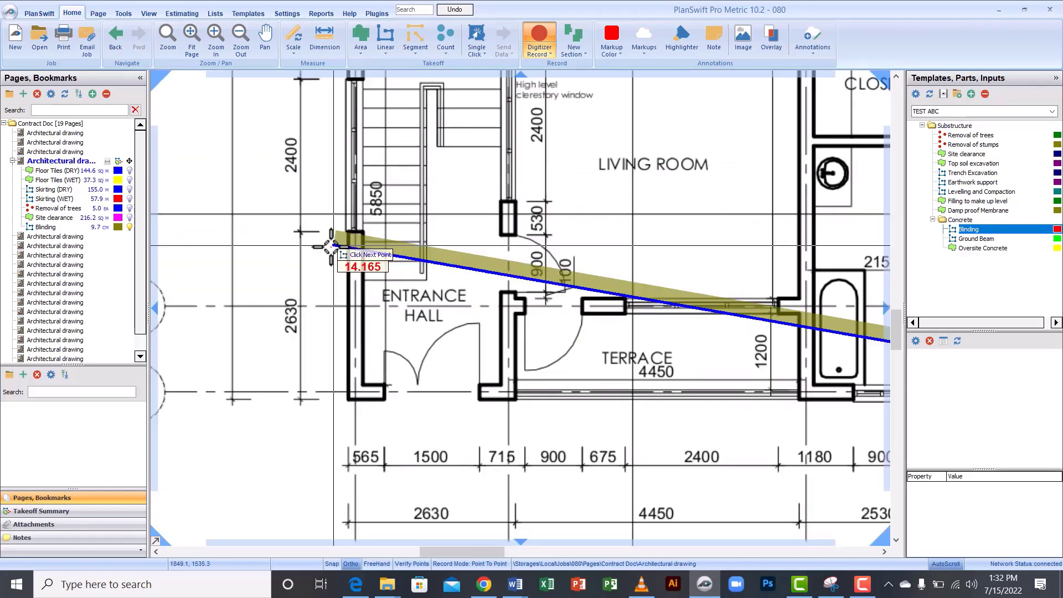
left_click(347, 400)
scroll(350, 400, "down", 3)
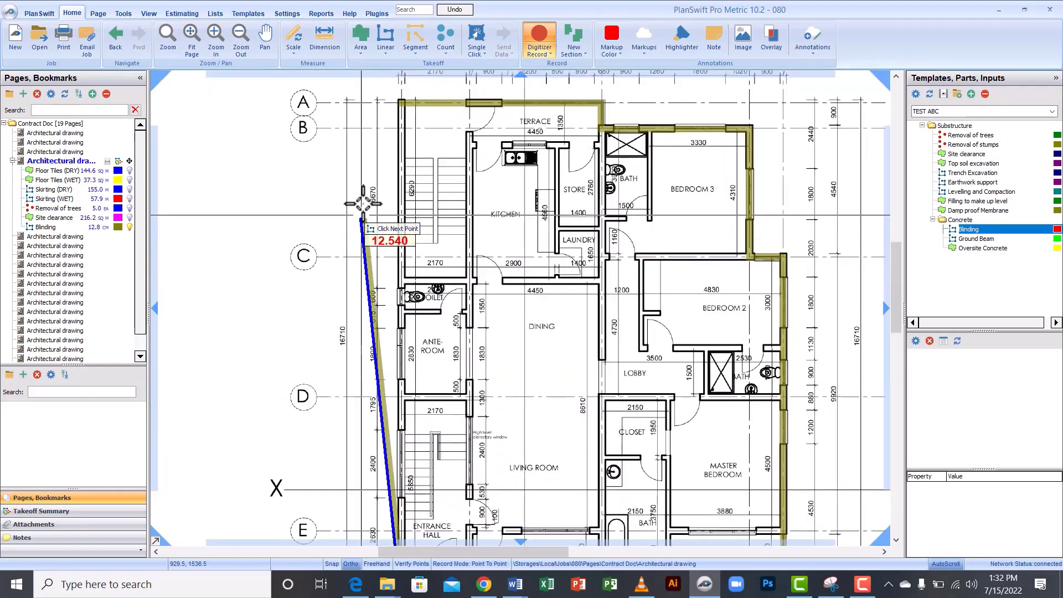
scroll(400, 99, "up", 4)
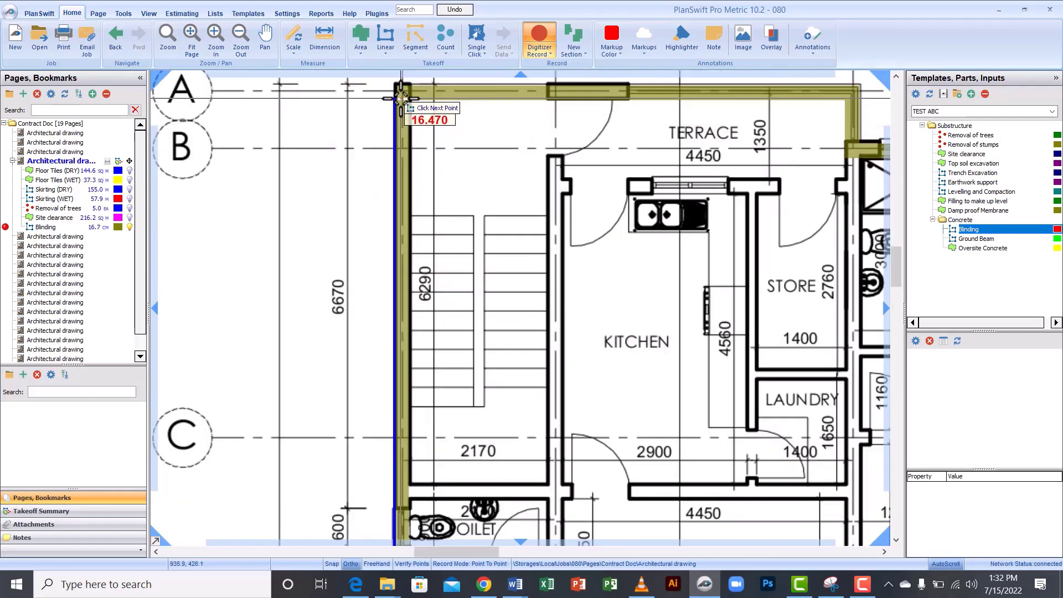
left_click(400, 99)
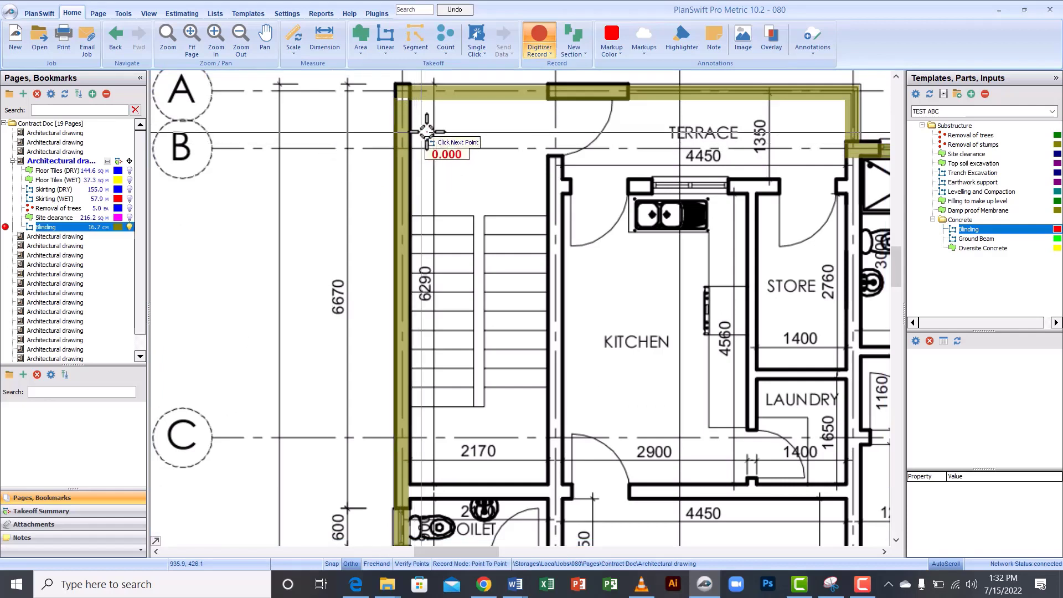
right_click(416, 140)
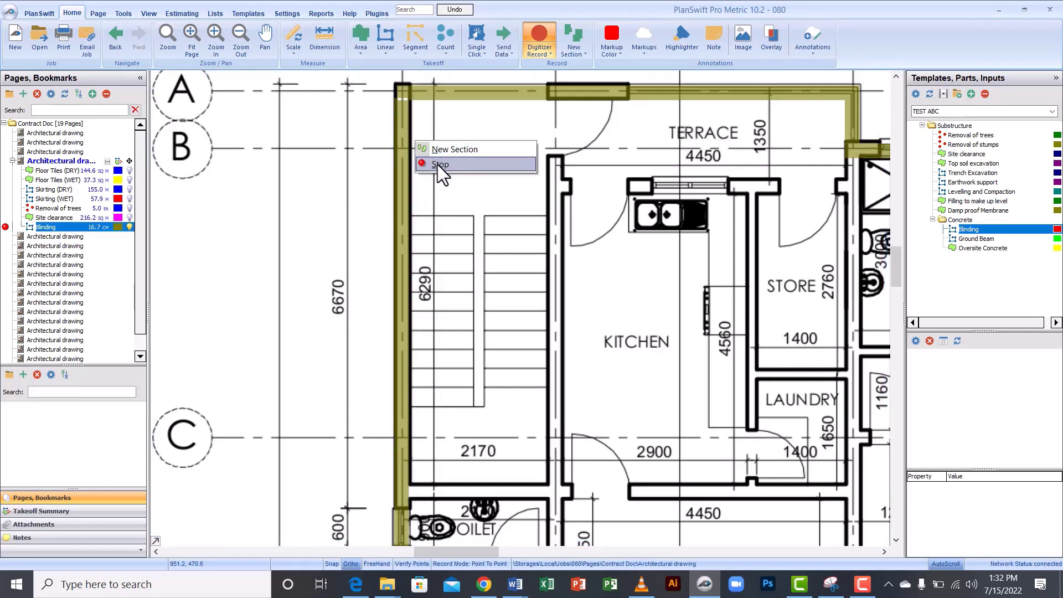
left_click(438, 164)
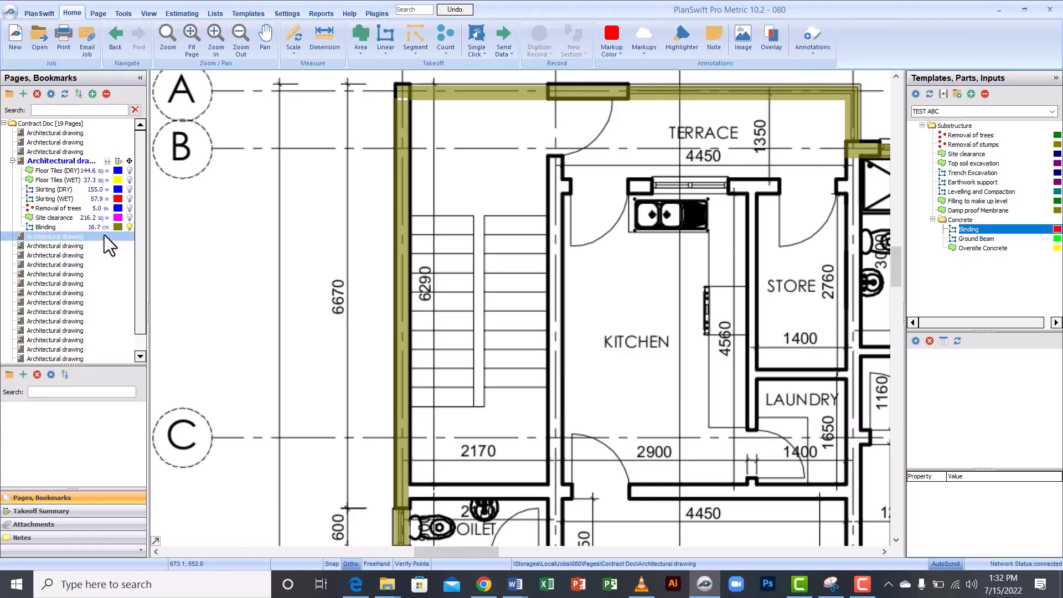
scroll(626, 238, "down", 3)
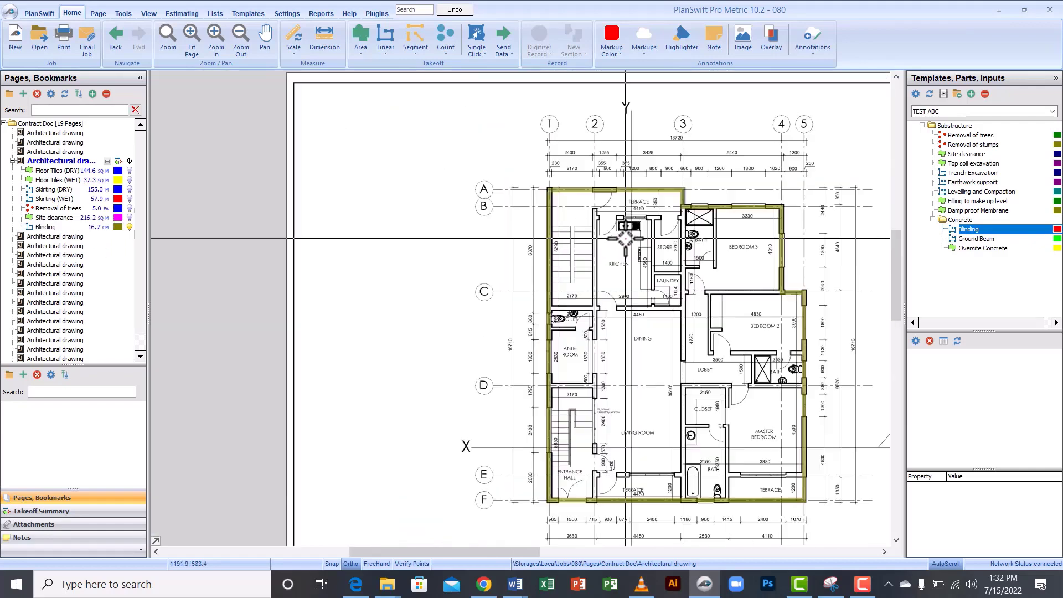
scroll(625, 238, "up", 1)
left_click_drag(825, 270, 613, 259)
scroll(613, 260, "down", 1)
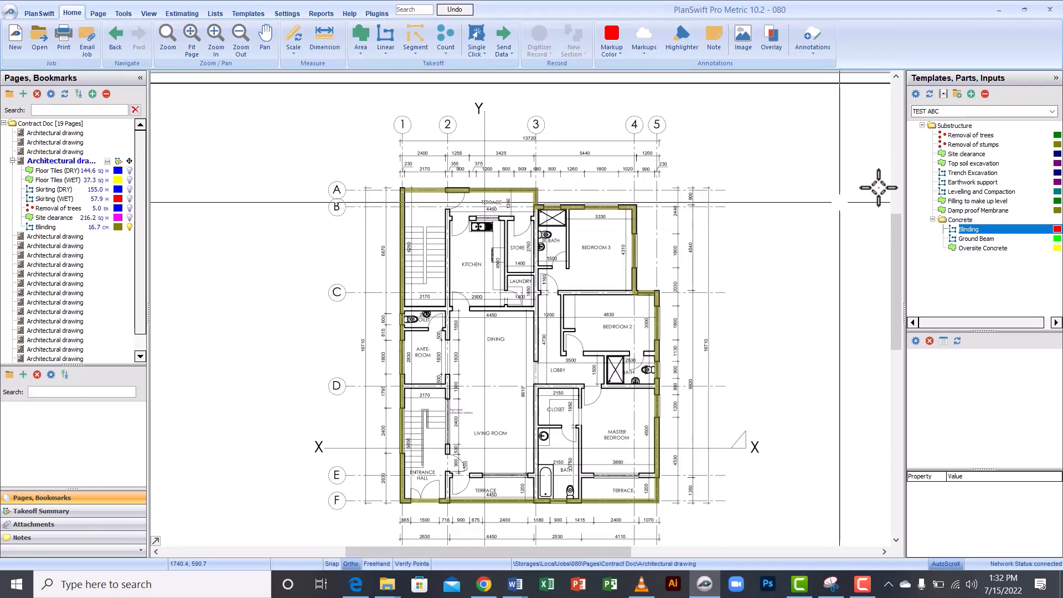